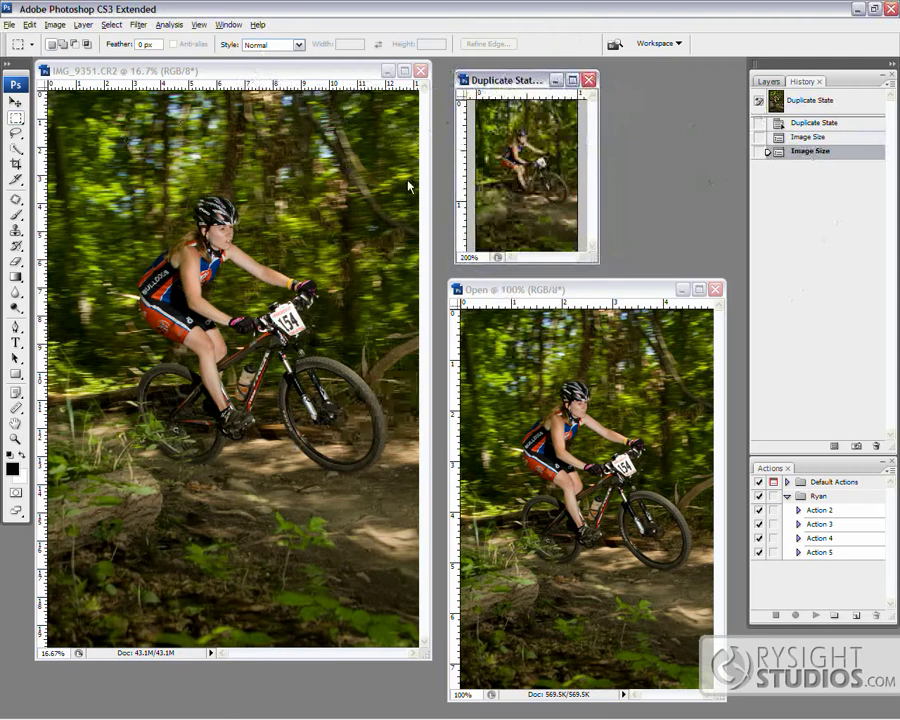
mouse_move(283, 73)
left_mouse_down()
mouse_move(297, 76)
mouse_move(282, 77)
left_mouse_up()
left_click_drag(594, 293, 588, 286)
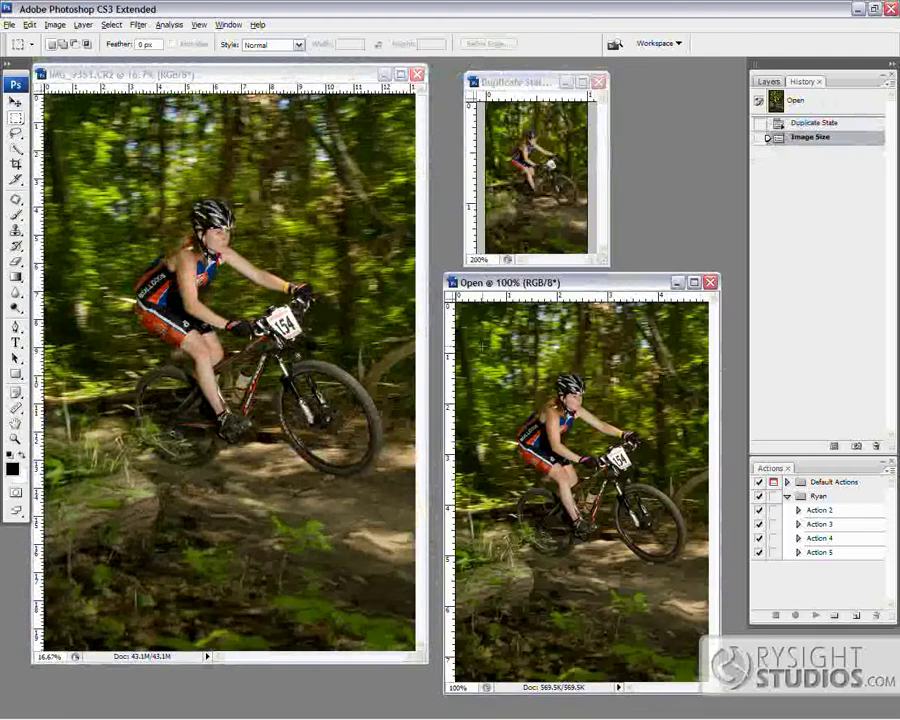
left_click_drag(545, 81, 552, 78)
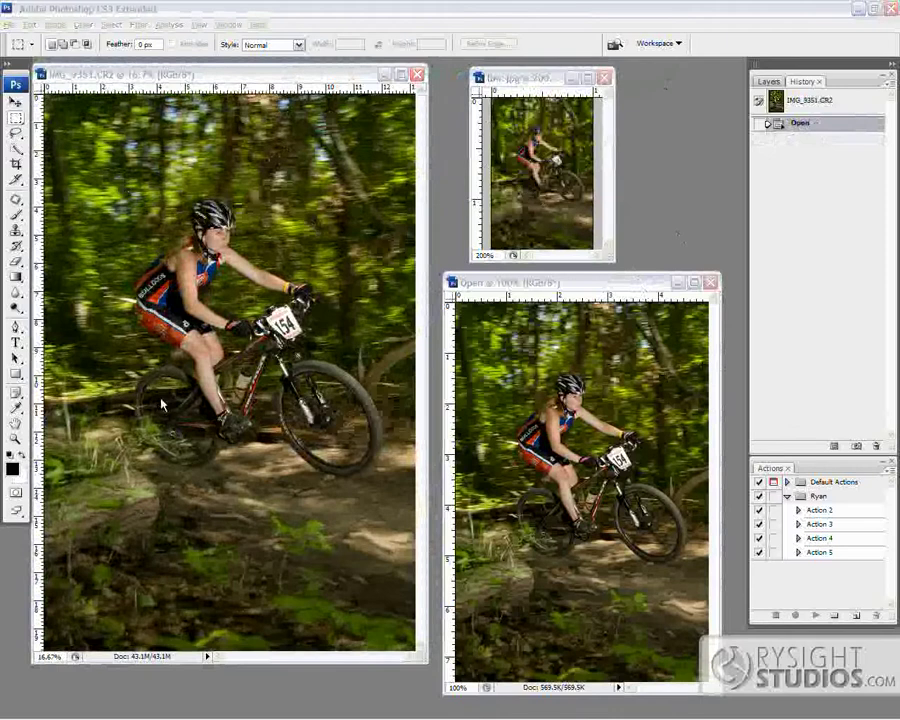
mouse_move(238, 75)
left_mouse_down()
mouse_move(208, 98)
mouse_move(283, 92)
mouse_move(255, 78)
left_mouse_up()
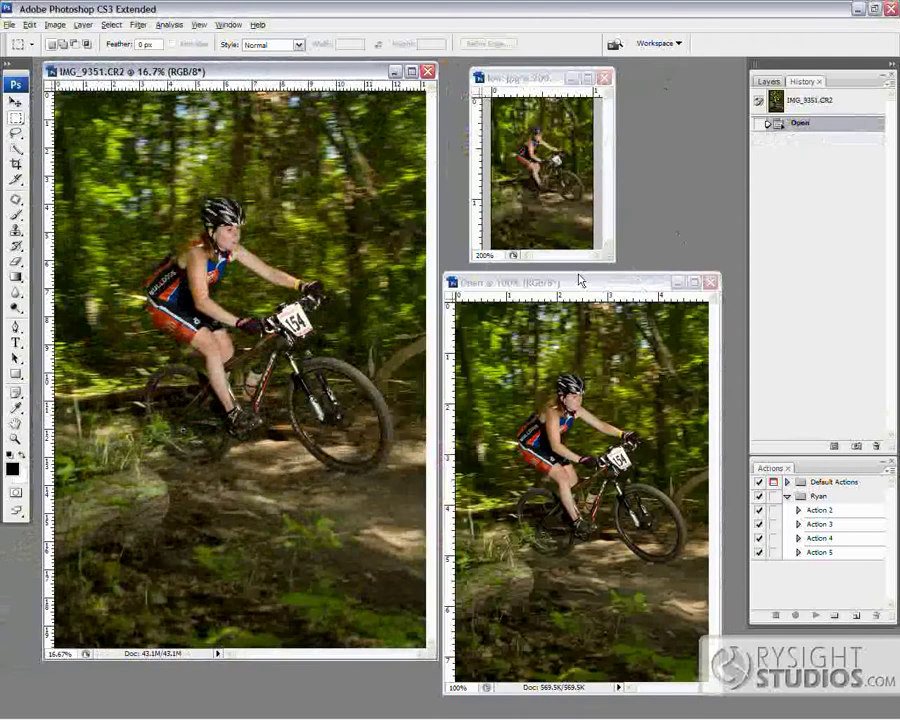
mouse_move(582, 284)
left_mouse_down()
mouse_move(590, 295)
mouse_move(581, 288)
left_mouse_up()
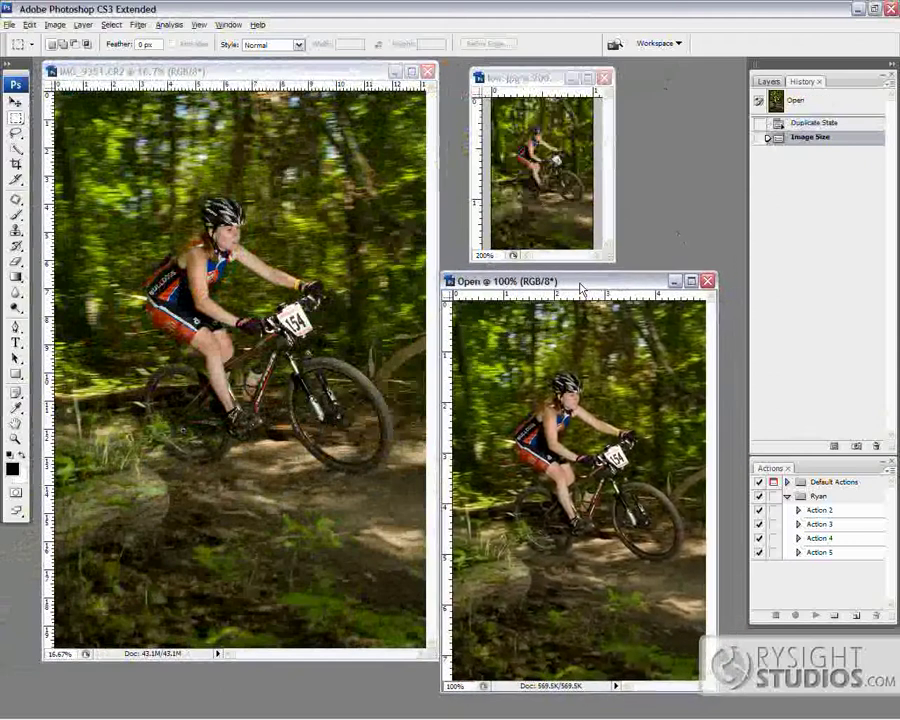
left_click_drag(530, 77, 544, 74)
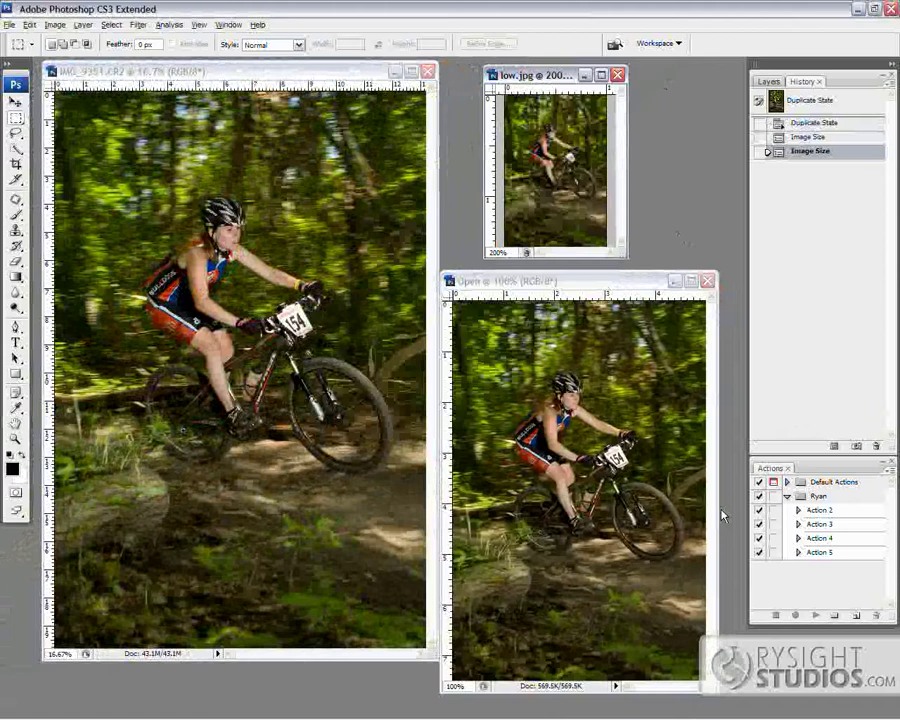
mouse_move(550, 78)
left_mouse_down()
mouse_move(563, 80)
mouse_move(547, 83)
left_mouse_up()
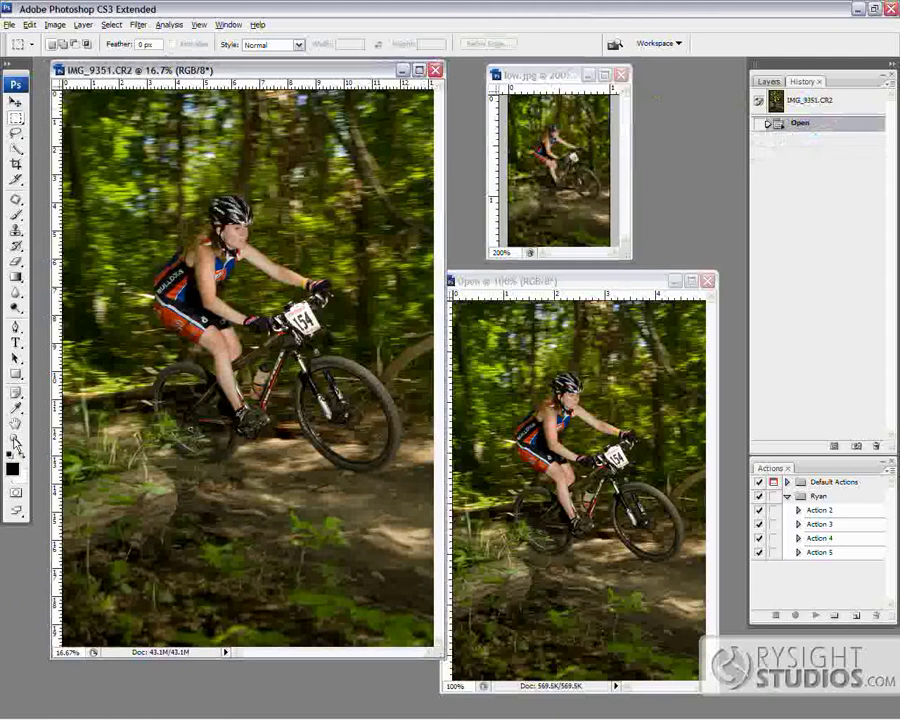
Zoom in on the rider's helmet and face in IMG_9351.CR2 with the Zoom tool.
key("z")
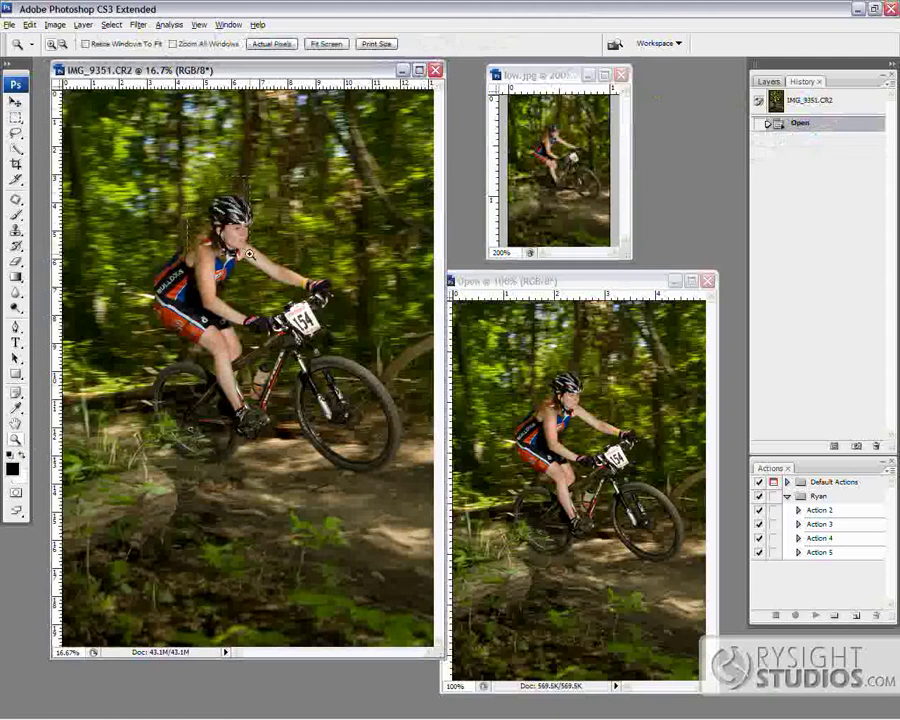
left_click_drag(187, 175, 266, 282)
left_click_drag(257, 356, 124, 217)
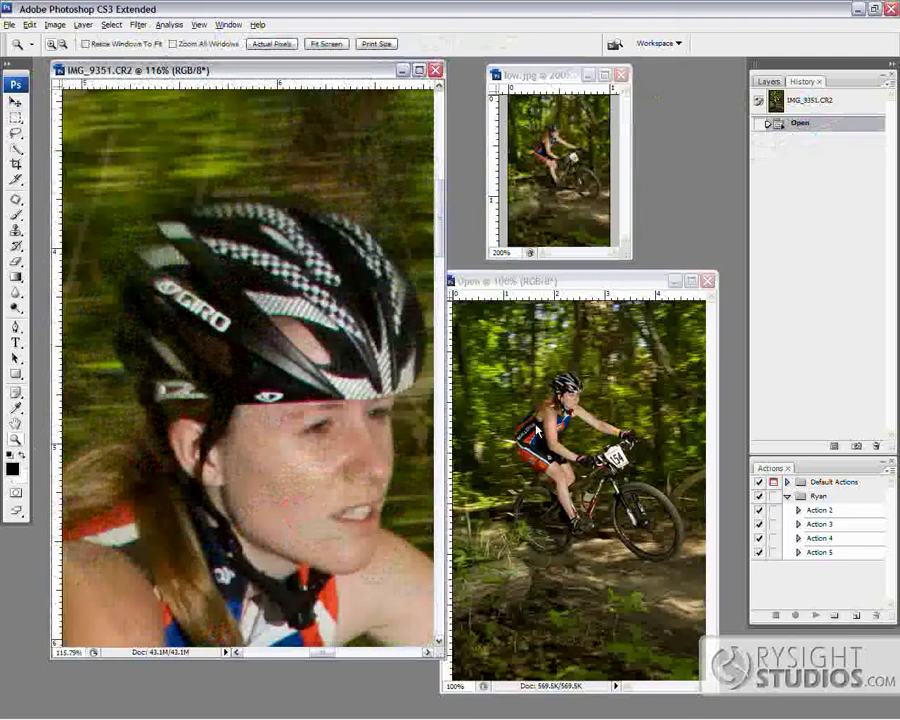
Magnify the rider's face in low.jpg to 3200% to examine its individual pixels.
left_click(582, 224)
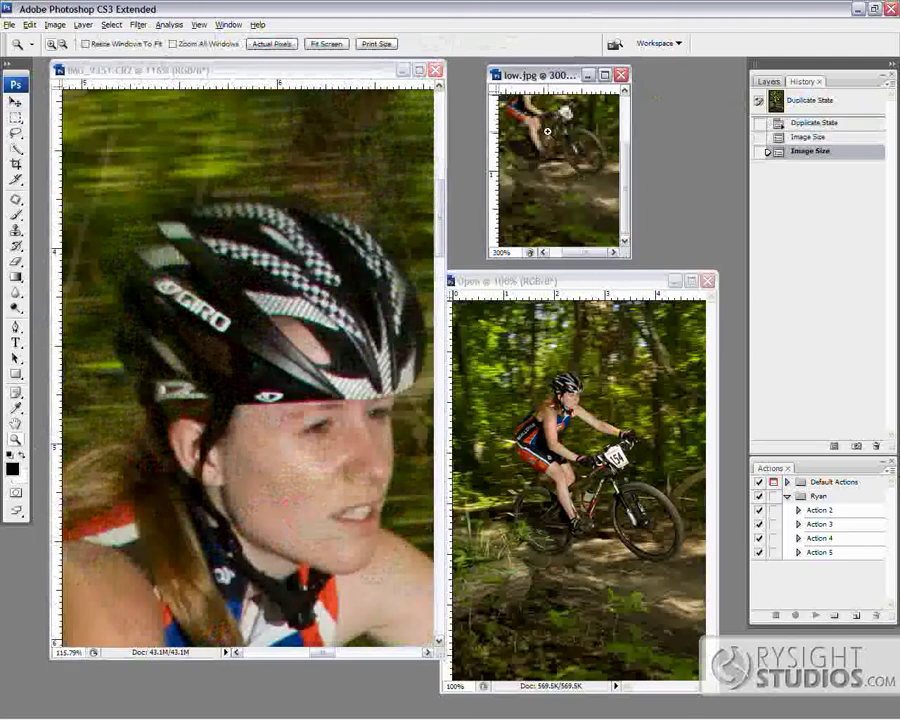
left_click(546, 119, "alt")
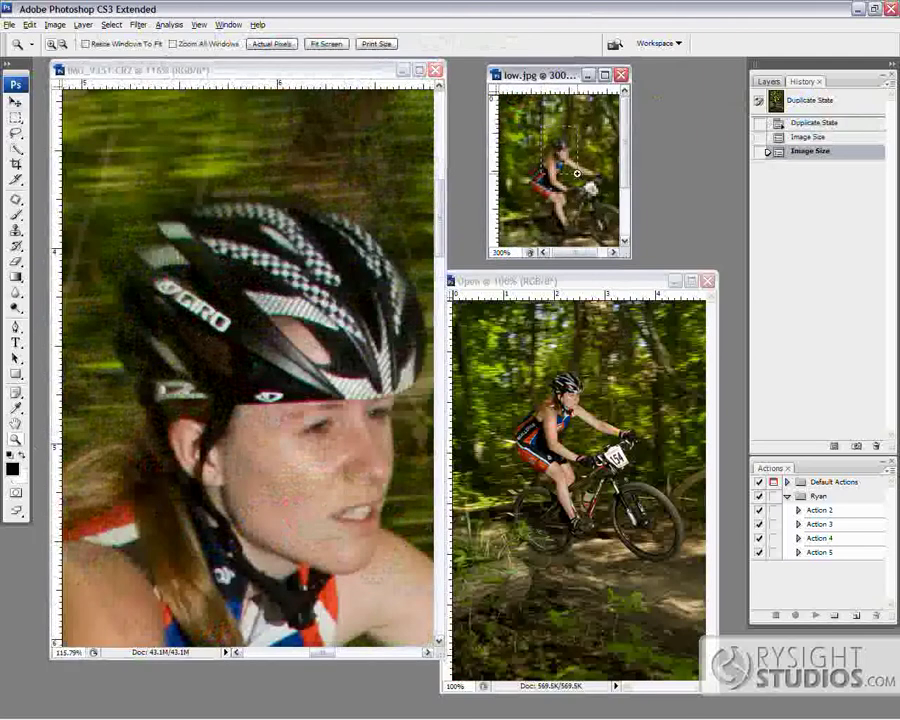
left_click_drag(540, 144, 576, 174)
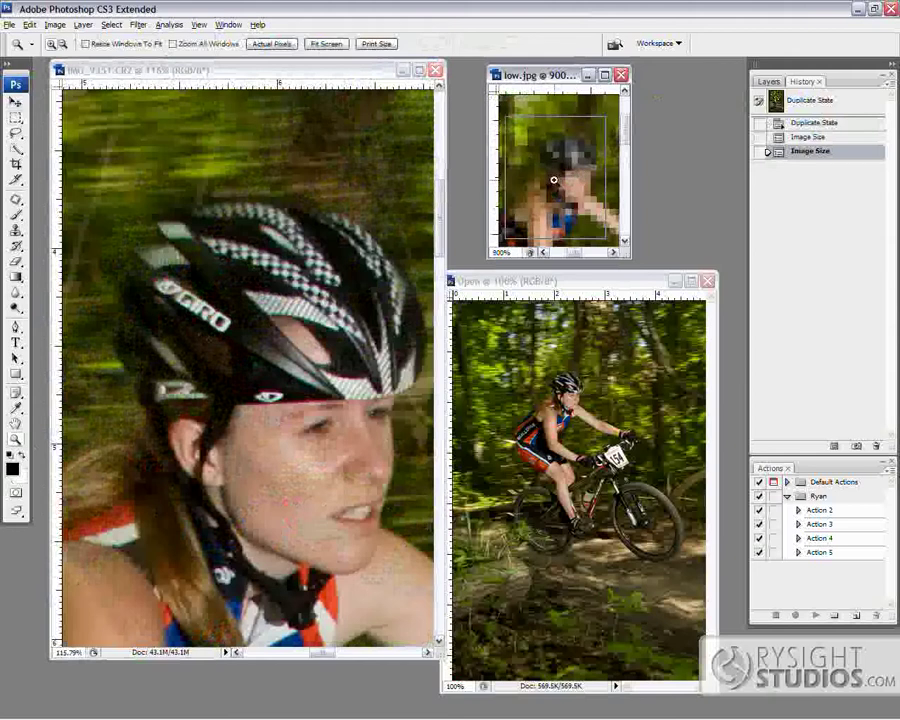
left_click(566, 172)
left_click(574, 166)
left_click(549, 187)
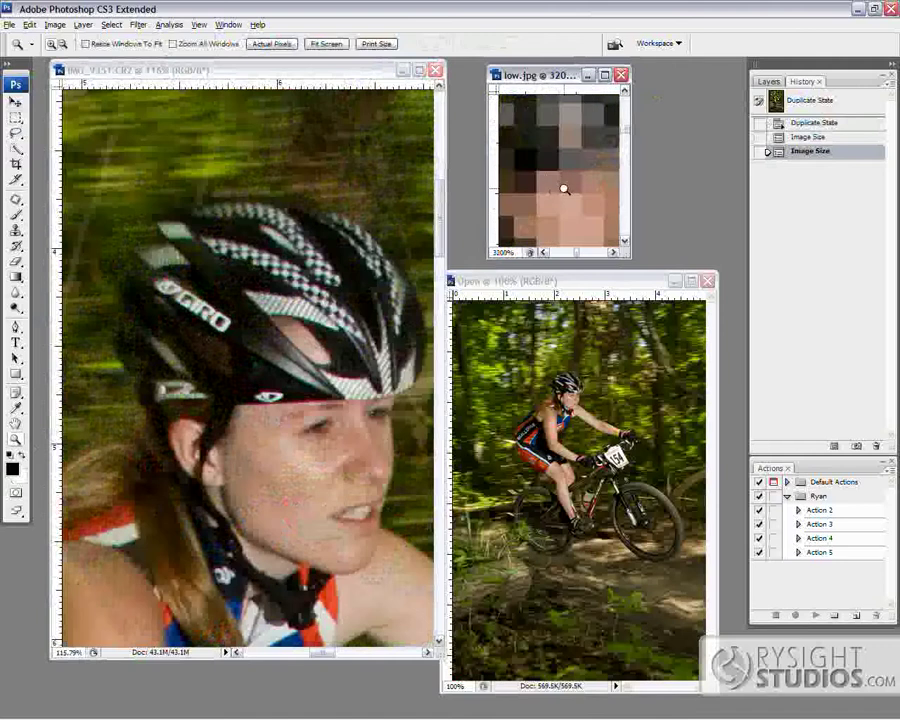
Magnify the rider's eye in IMG_9351.CR2 to 3200% to compare its pixel detail with low.jpg.
left_click(267, 386)
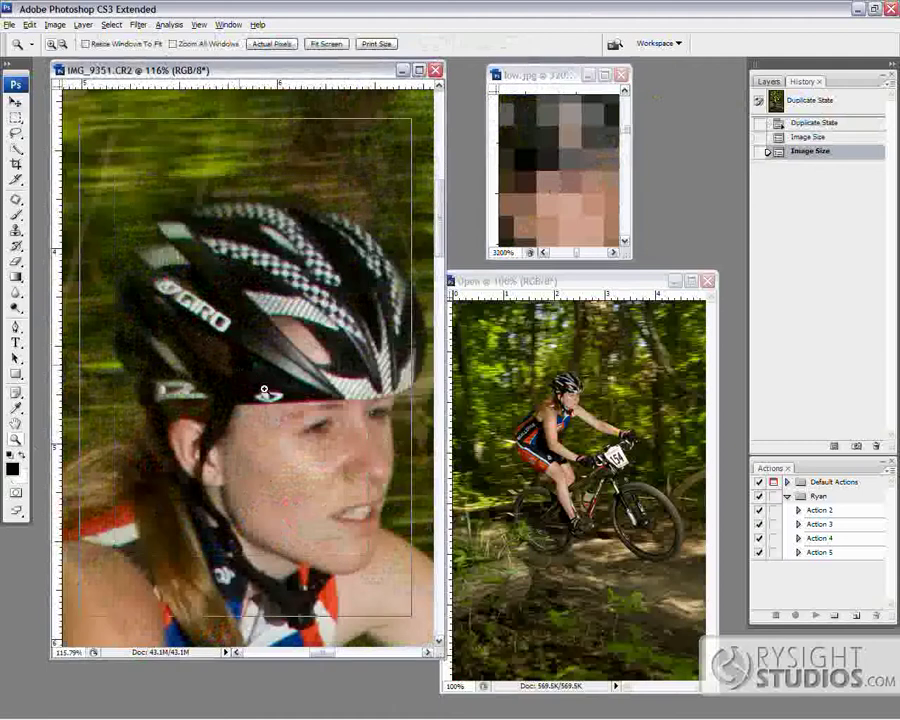
left_click(277, 392)
left_click(297, 393)
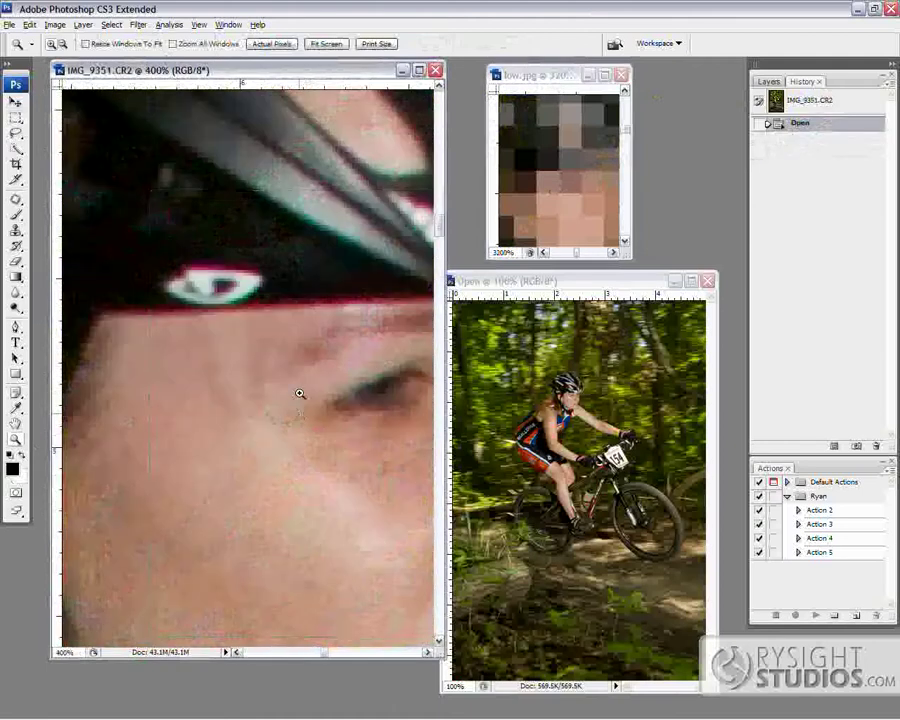
left_click(296, 350)
left_click(309, 389)
left_click(304, 368)
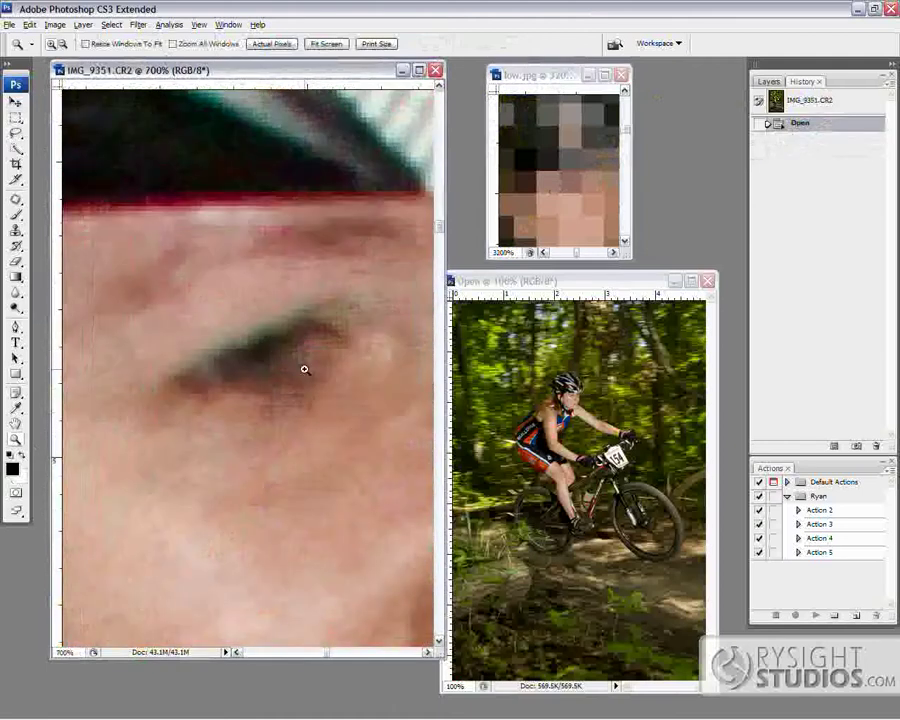
left_click(279, 390)
left_click(280, 396)
left_click(273, 381)
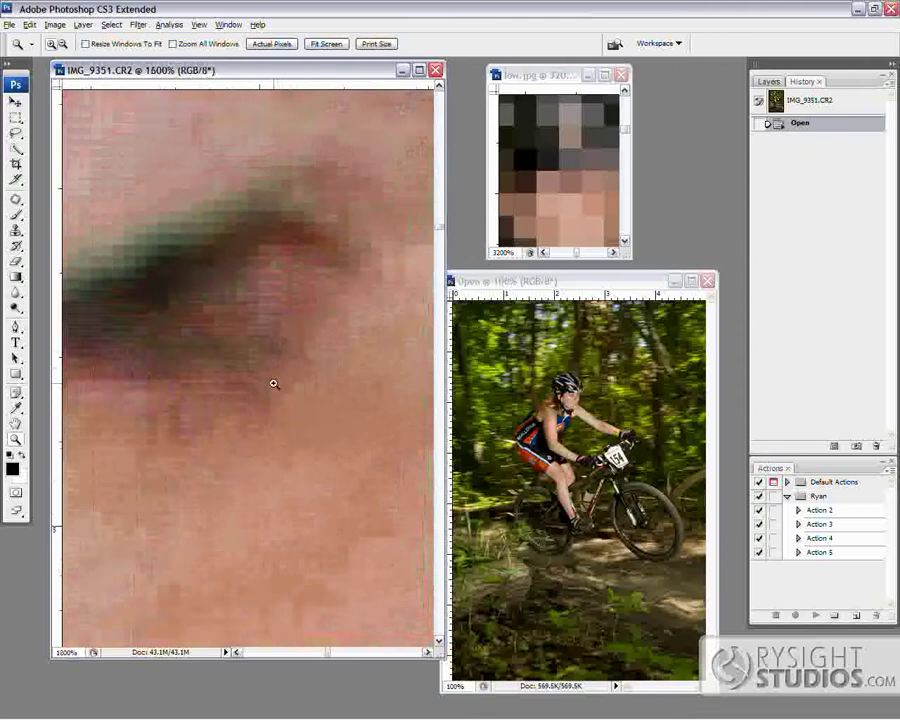
left_click(263, 352)
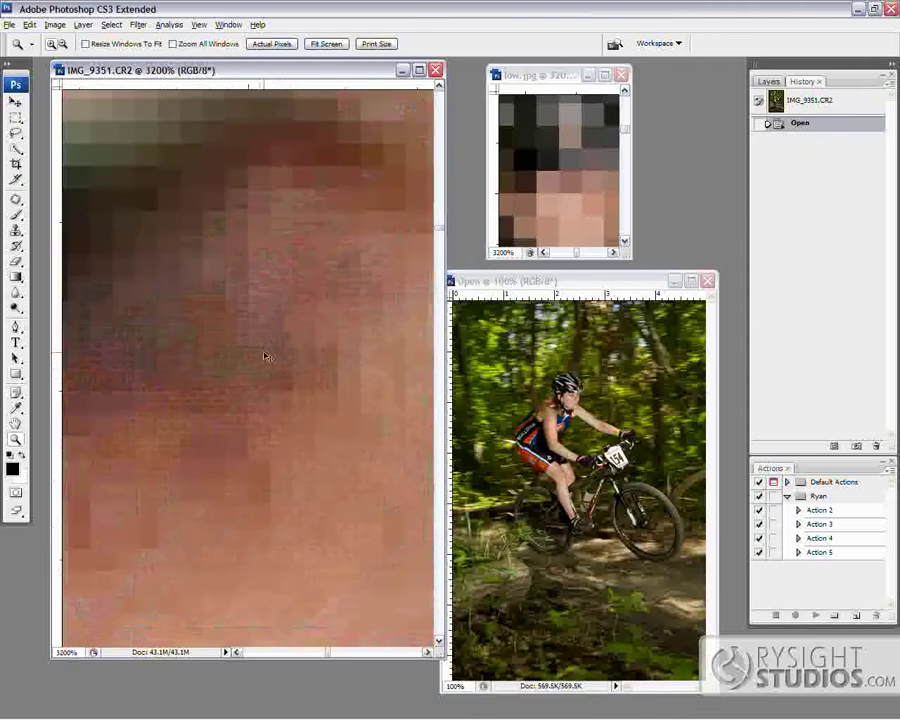
Fit IMG_9351.CR2 on screen, then return low.jpg to 200% and place its window beside the original image.
key("ctrl+0")
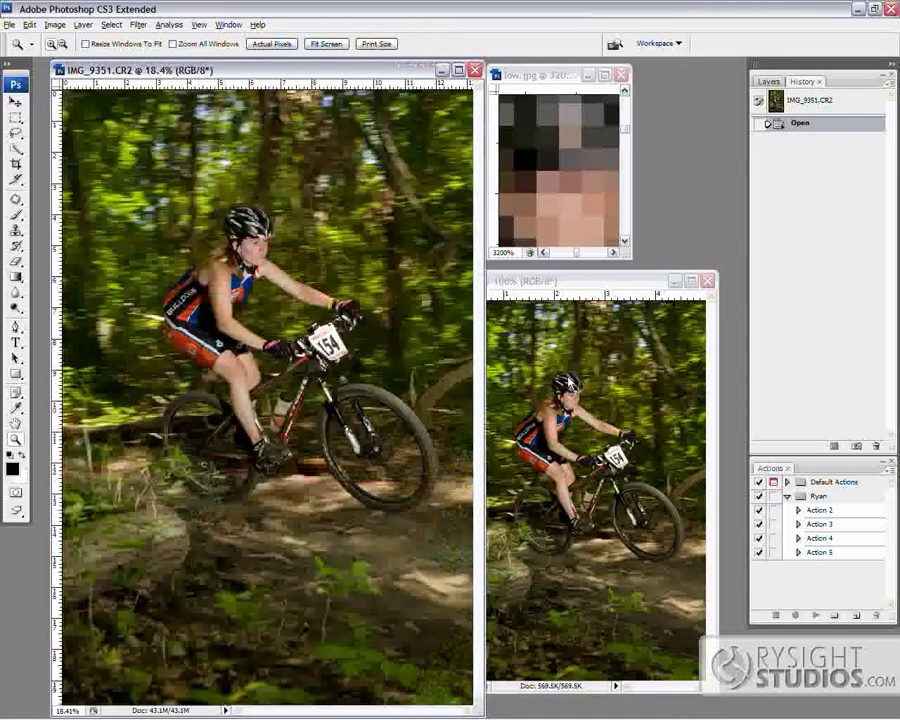
left_click(554, 115)
key("ctrl+0")
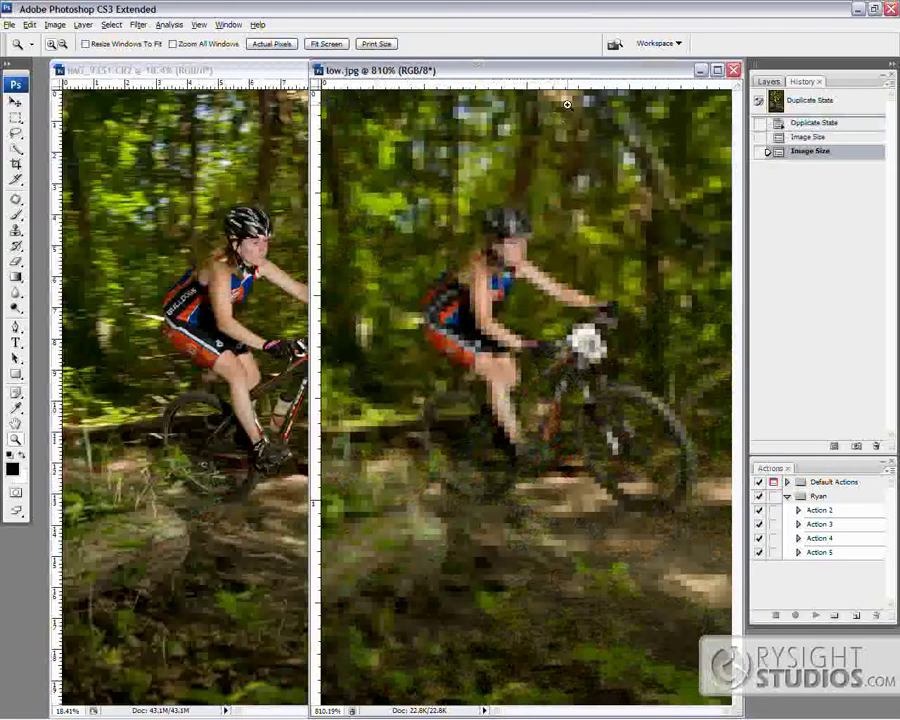
key("ctrl+minus")
key("ctrl+minus")
key("ctrl+minus")
key("ctrl+minus")
key("ctrl+minus")
key("ctrl+minus")
key("ctrl+minus")
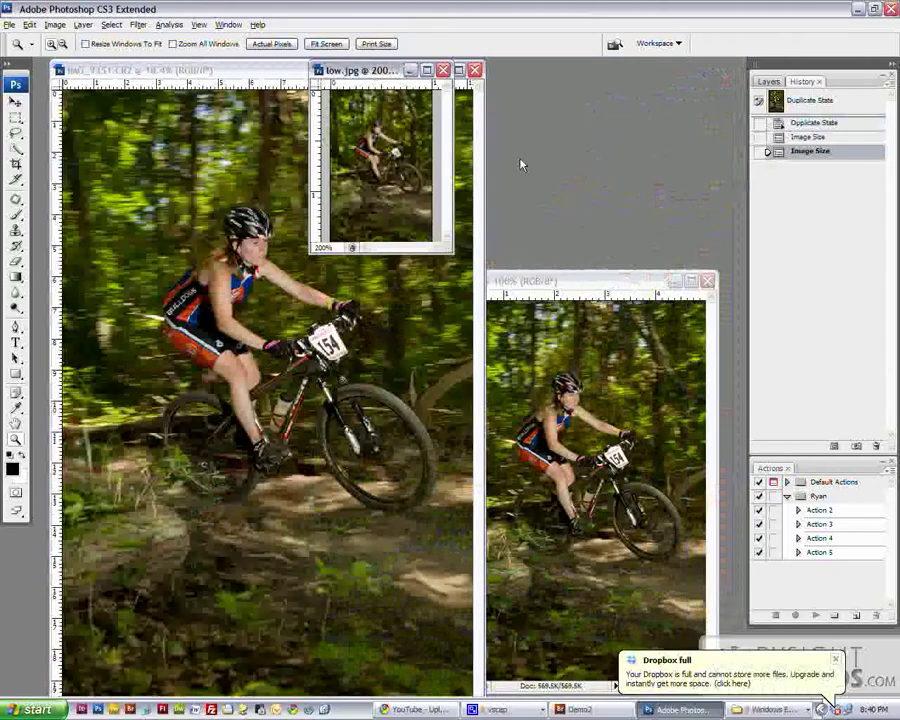
left_click_drag(360, 70, 580, 83)
Magnify the rider's eye in the Open copy to 1600% to examine its pixel detail.
left_click(648, 368)
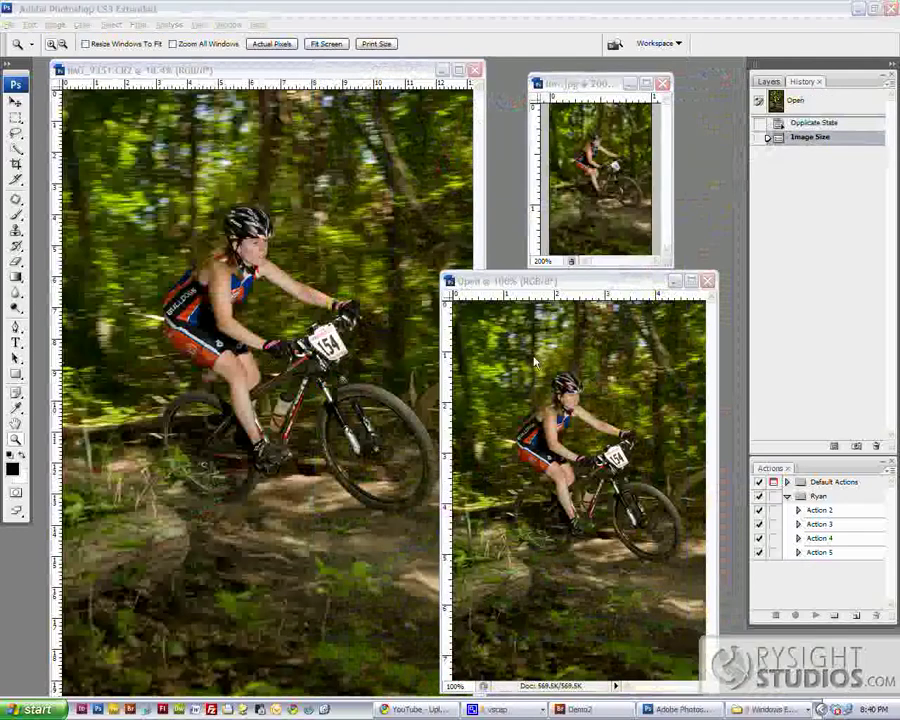
left_click_drag(535, 363, 600, 425)
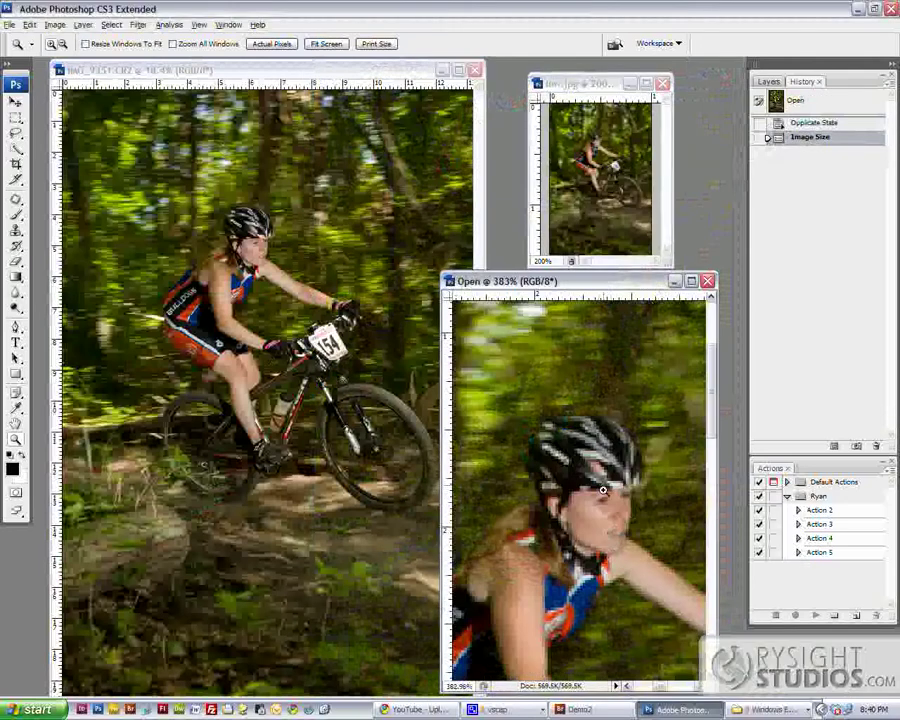
scroll(605, 490, "down", 3)
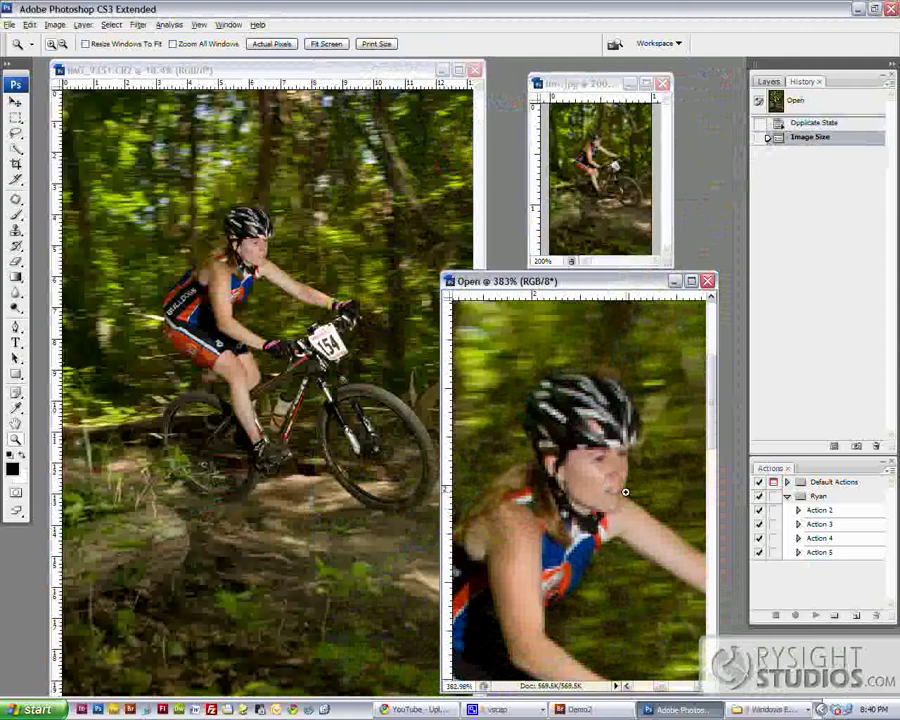
left_click(600, 465)
left_click(589, 486)
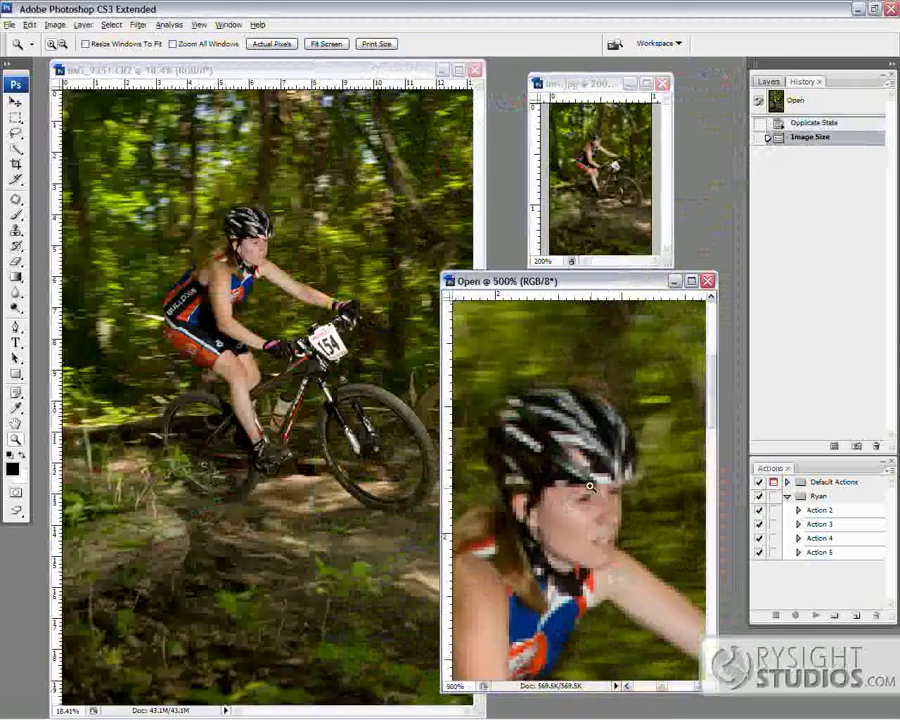
left_click(580, 490)
left_click(568, 490)
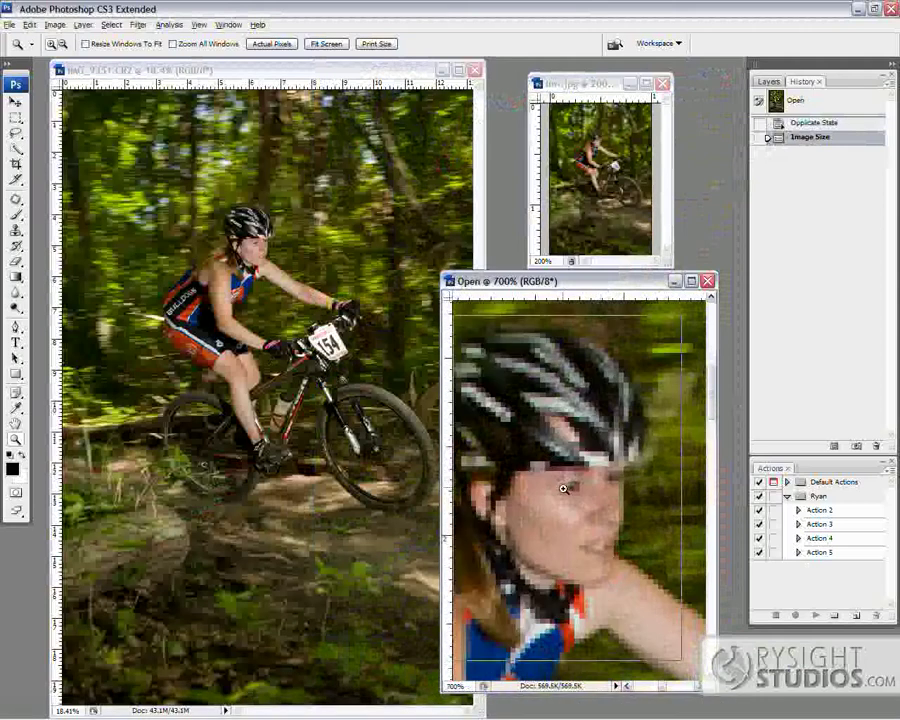
left_click(565, 489)
left_click(566, 490)
left_click(566, 491)
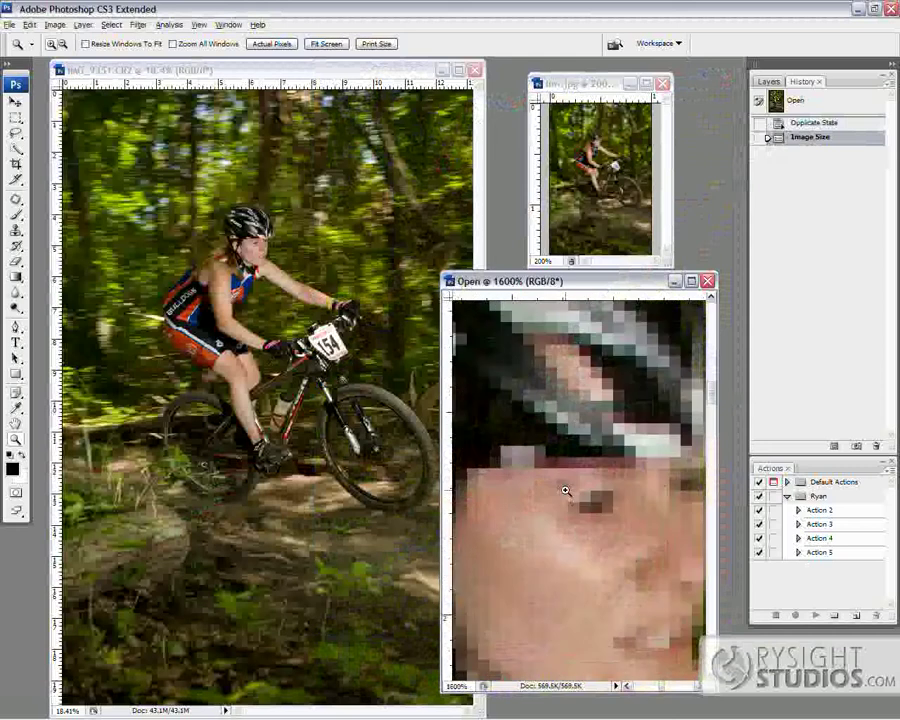
Zoom the Open copy back out to 66.7% and place its window below low.jpg.
key("ctrl+0")
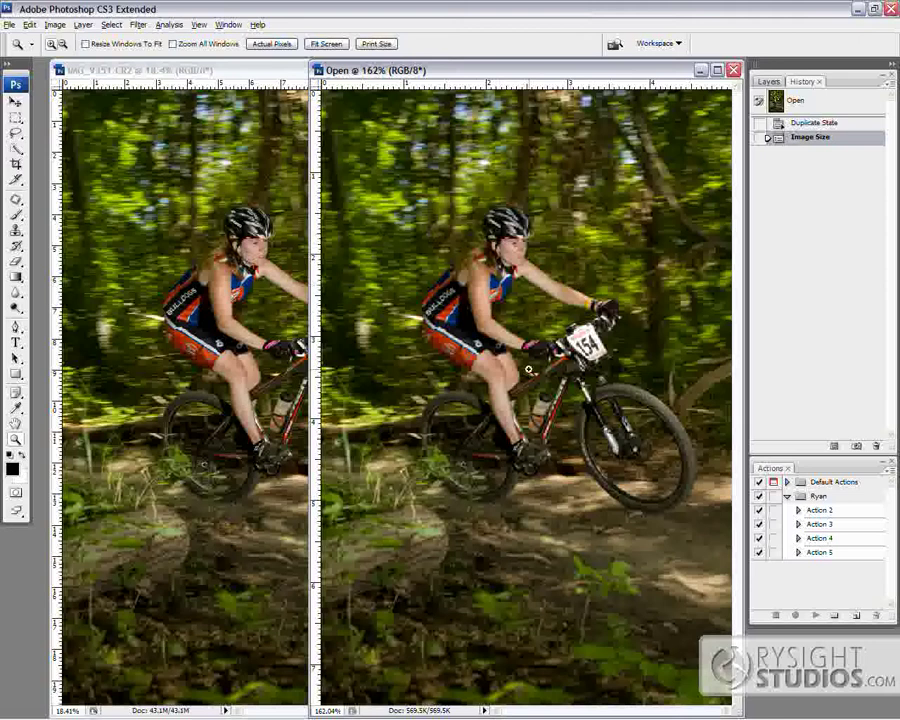
key("ctrl+alt+0")
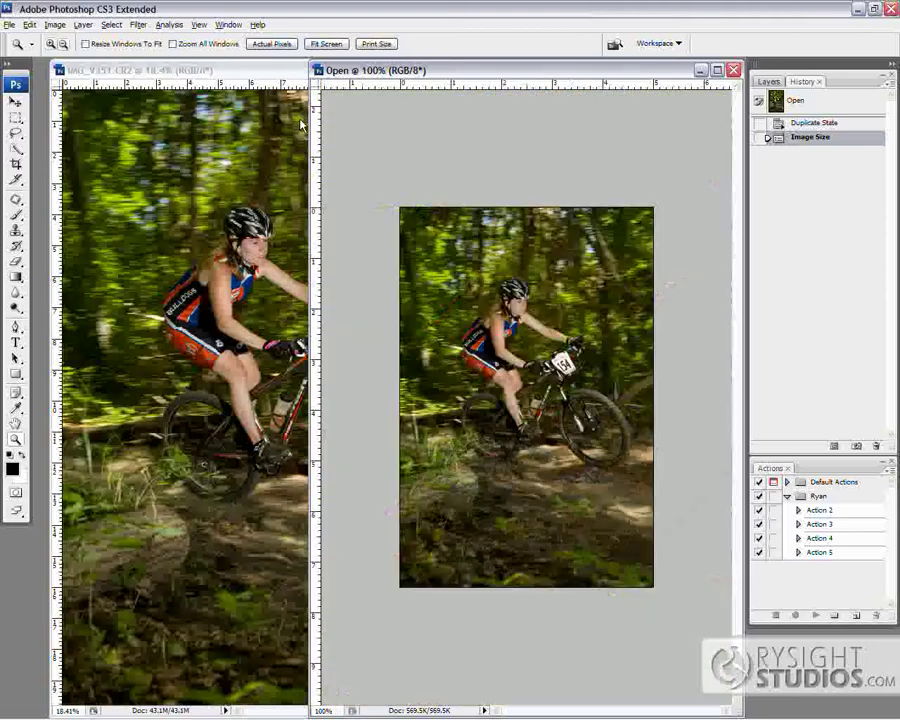
key("ctrl+minus")
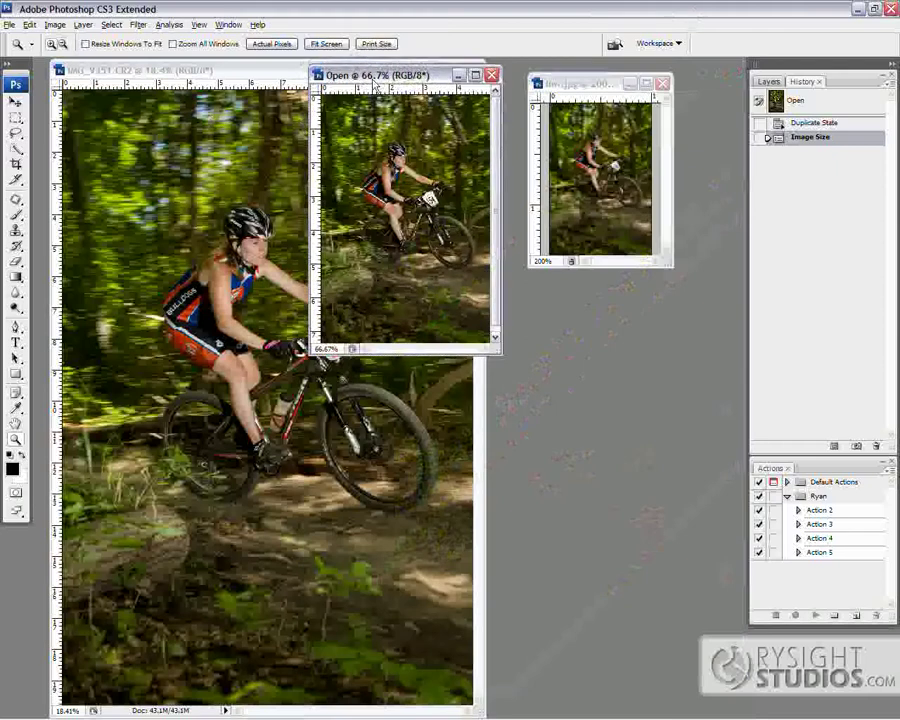
left_click_drag(371, 74, 576, 367)
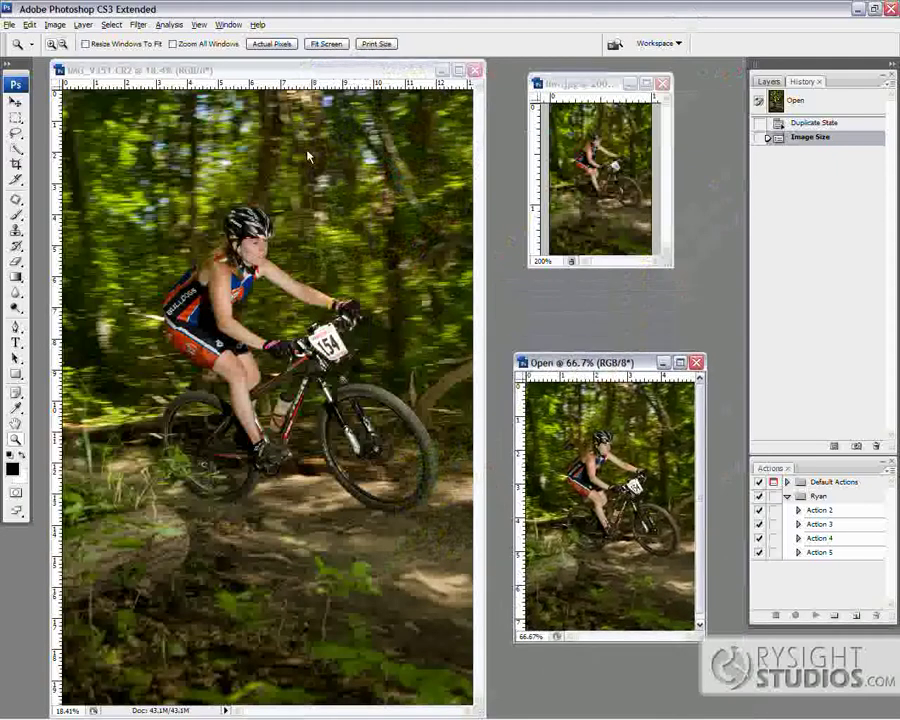
Open the Image Size settings for the Open copy and switch the document width and height units to percent.
left_click(54, 25)
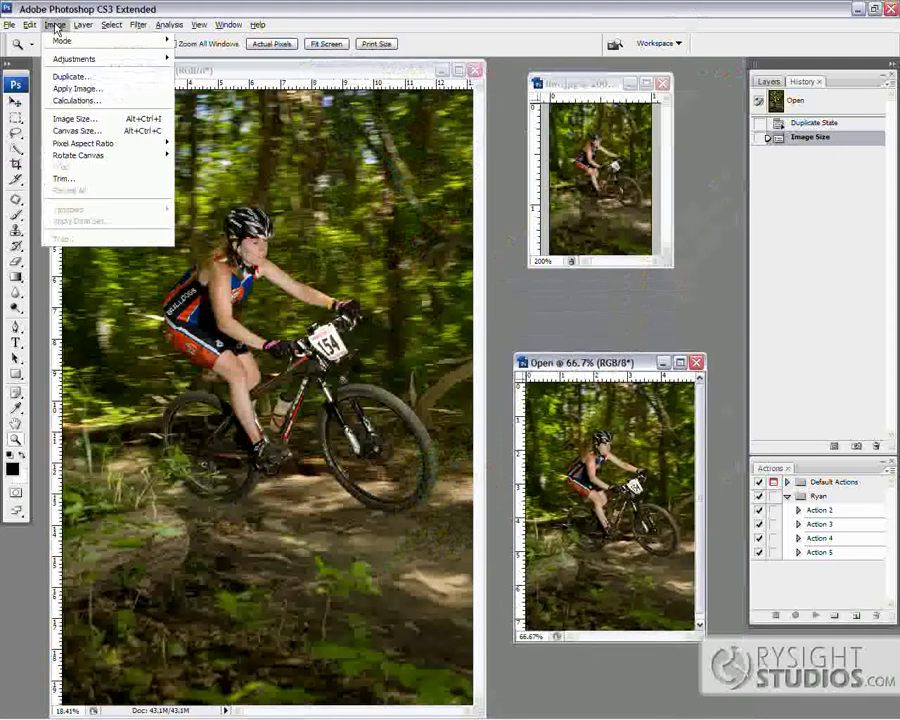
left_click(88, 118)
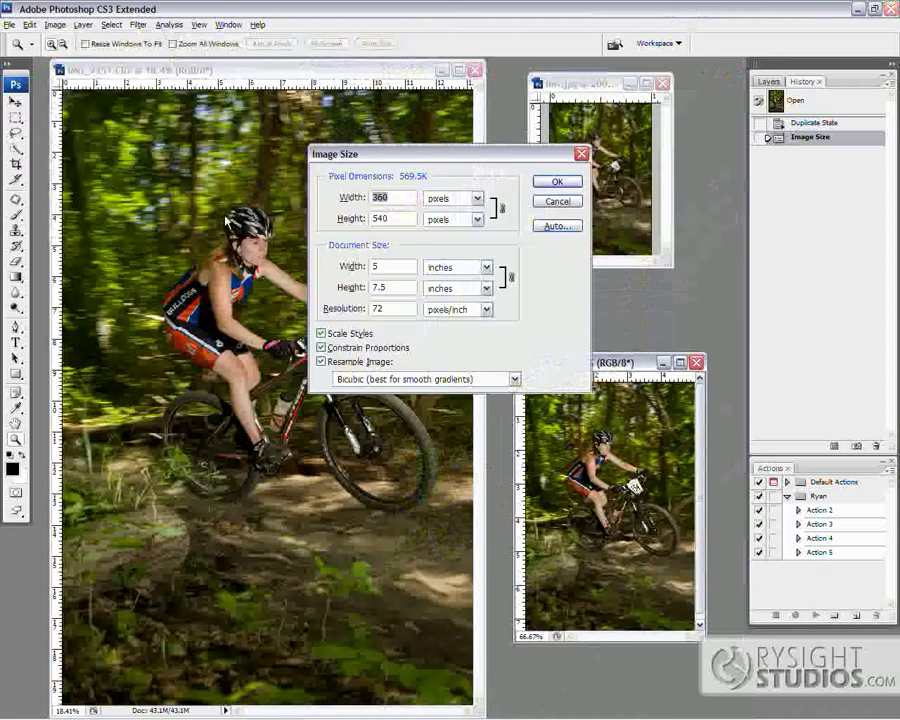
left_click_drag(444, 156, 352, 246)
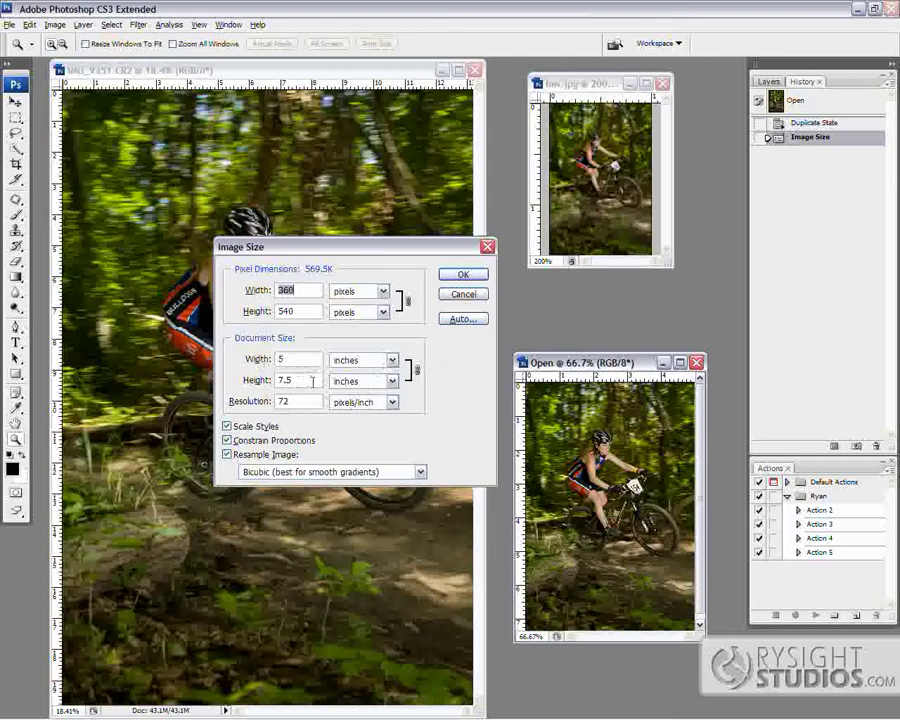
left_click(392, 361)
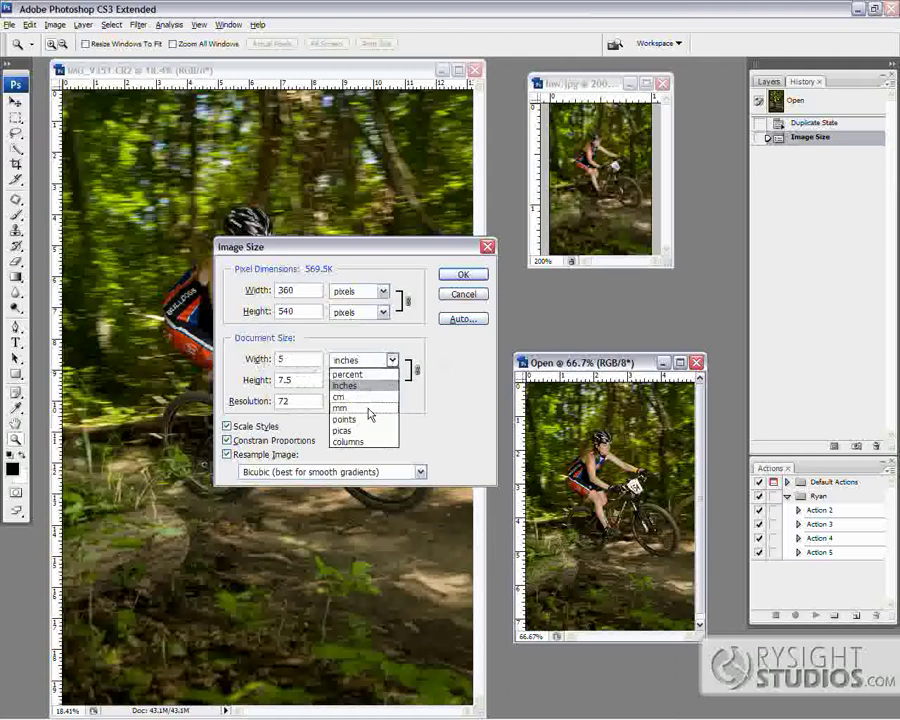
left_click(370, 374)
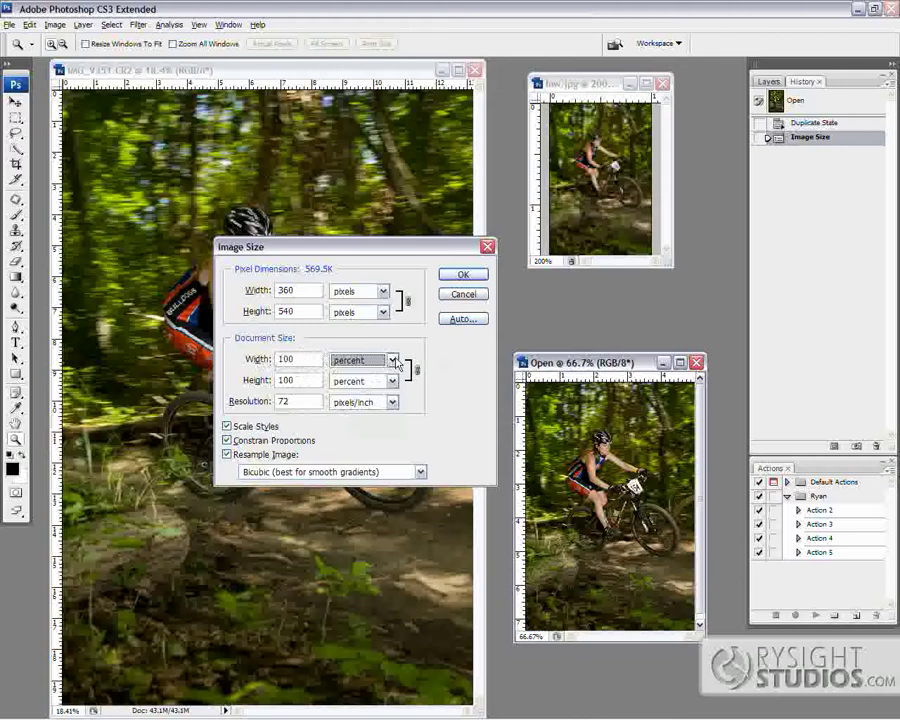
Try picas and points as the document width and height units for the Open copy.
left_click(393, 362)
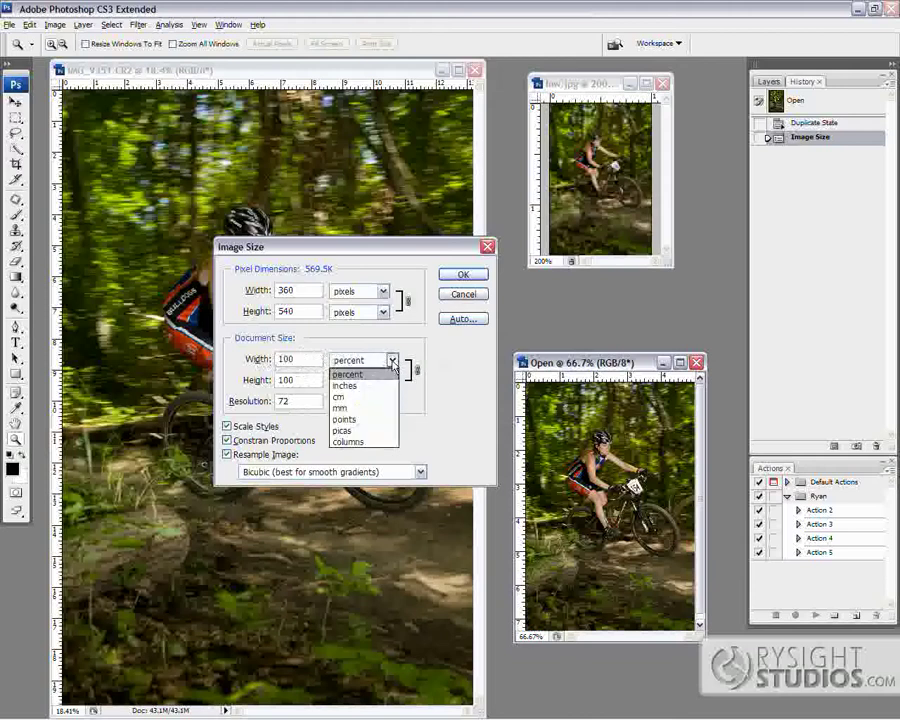
left_click(360, 430)
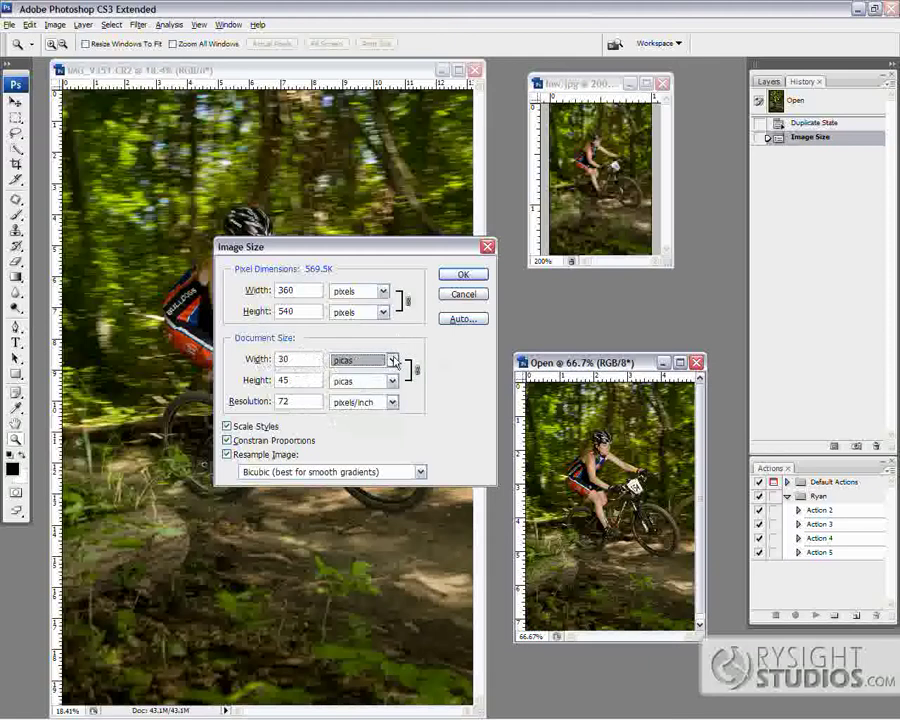
left_click(391, 360)
left_click(363, 420)
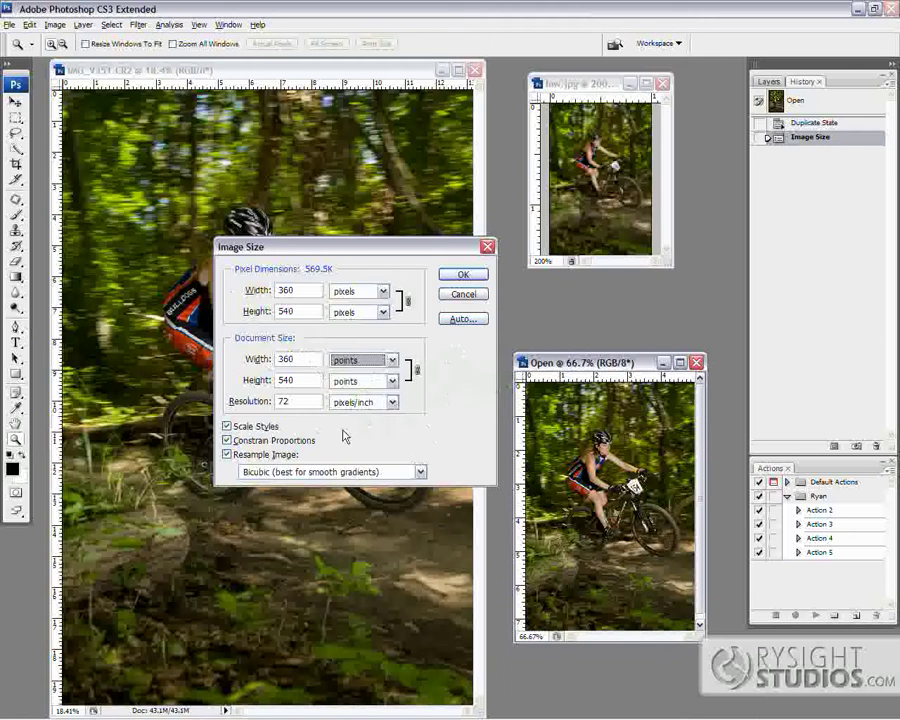
Review the available resampling methods for the Open copy, and cancel the Image Size settings.
left_click(419, 472)
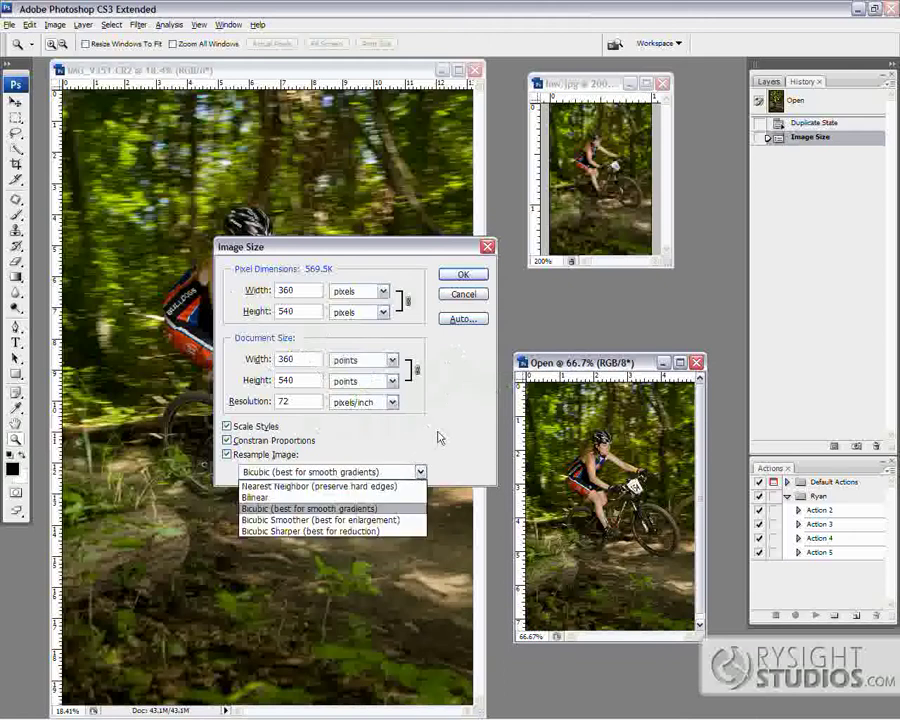
left_click(438, 437)
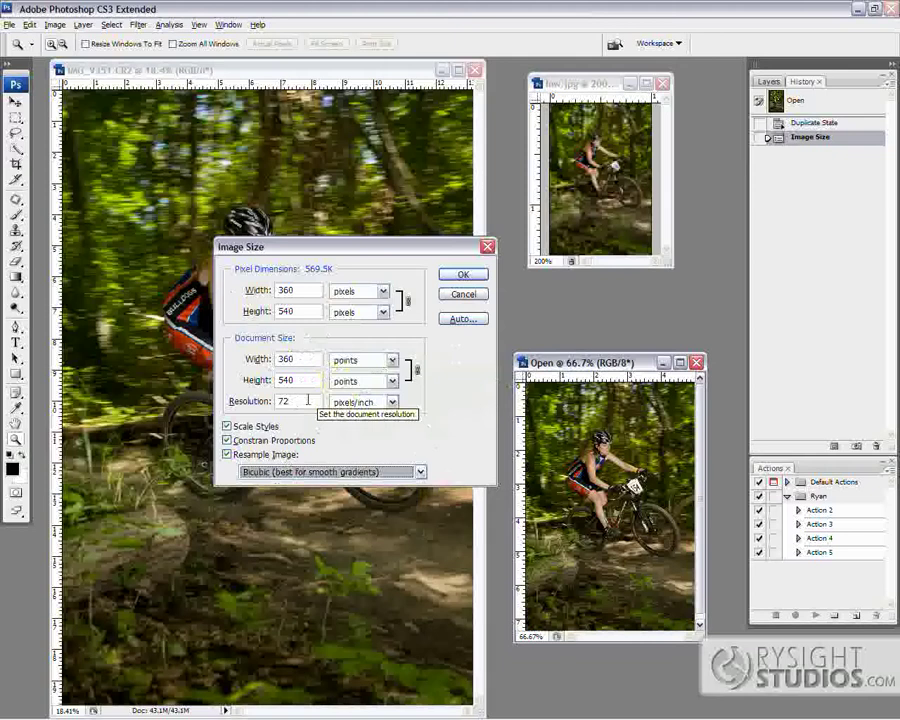
left_click(463, 294)
Place the low.jpg window just above the Open copy, and check the pixel dimensions and resolution of IMG_9351.CR2.
left_click_drag(597, 84, 584, 168)
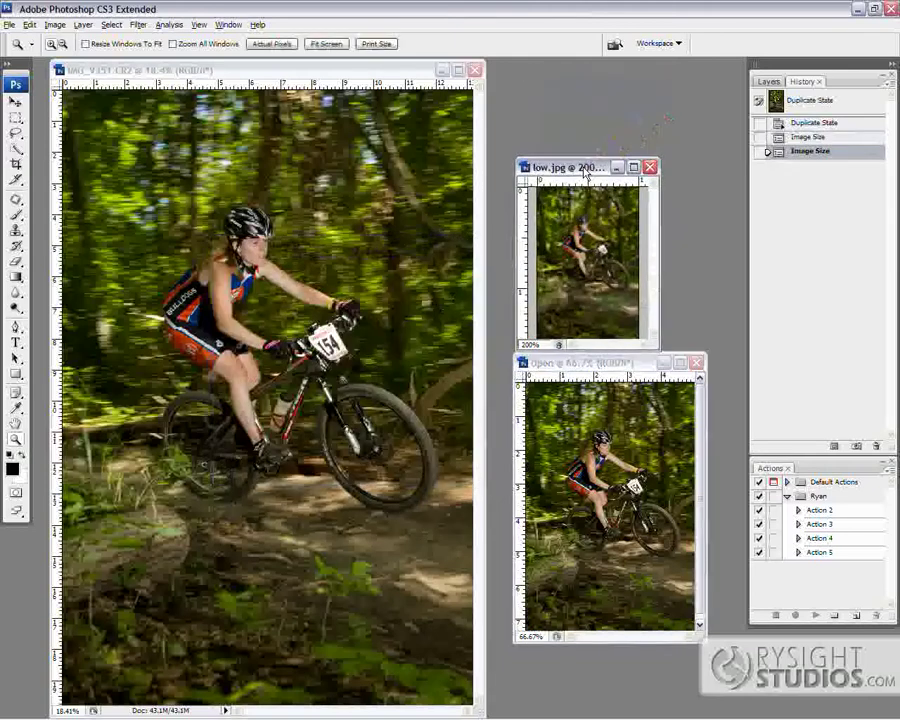
left_click(54, 24)
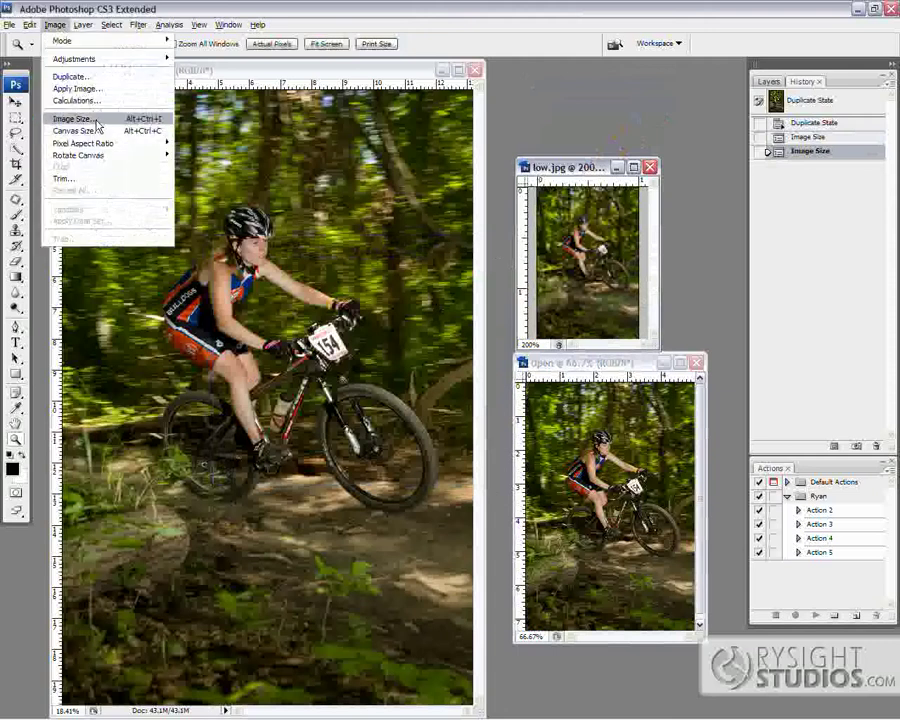
left_click(338, 157)
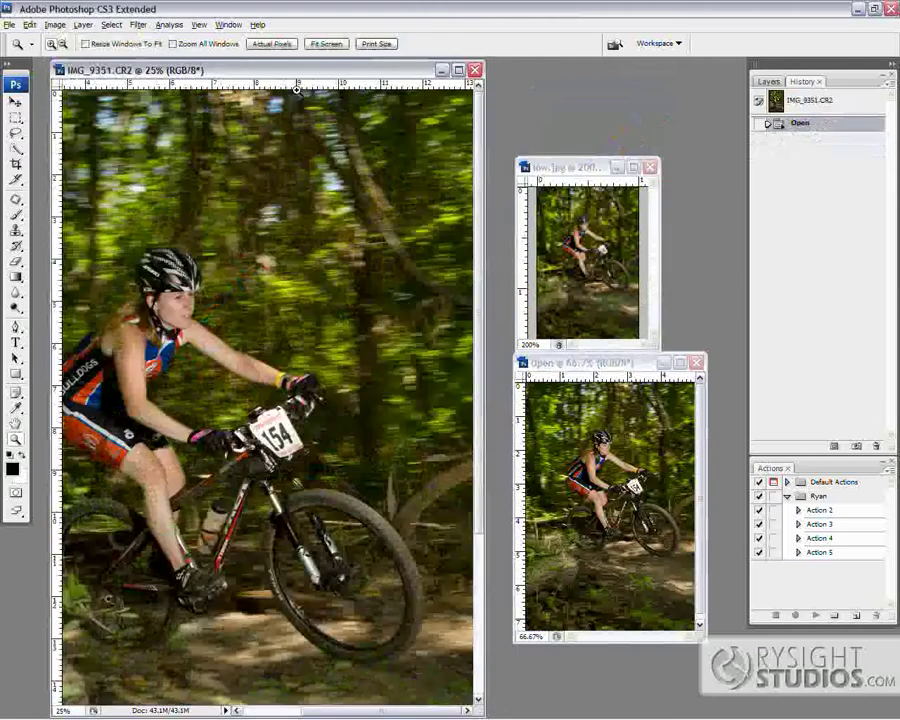
left_click(326, 43)
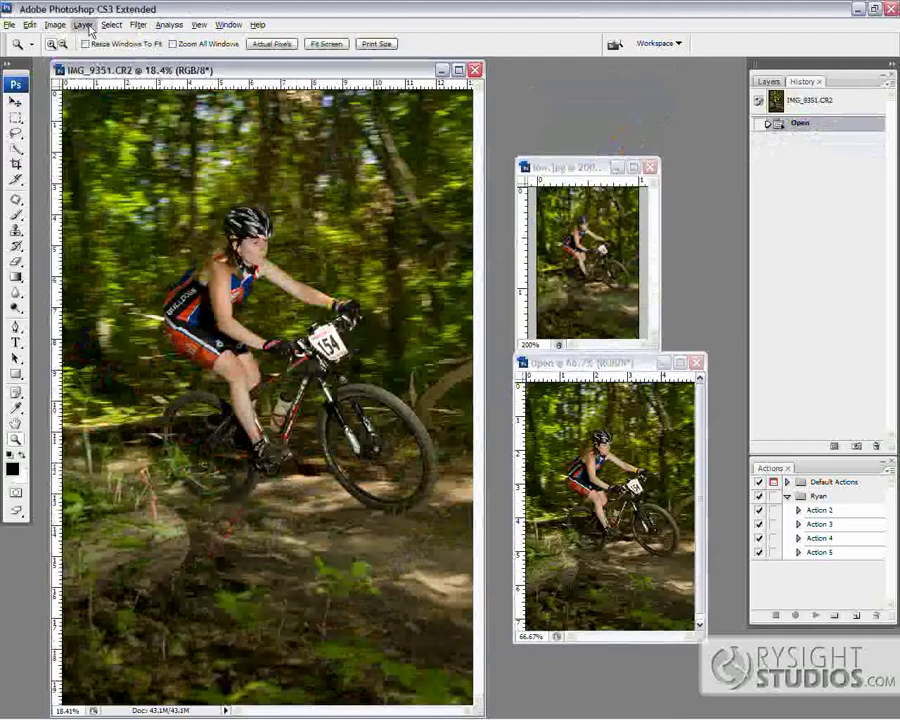
left_click(55, 24)
left_click(75, 118)
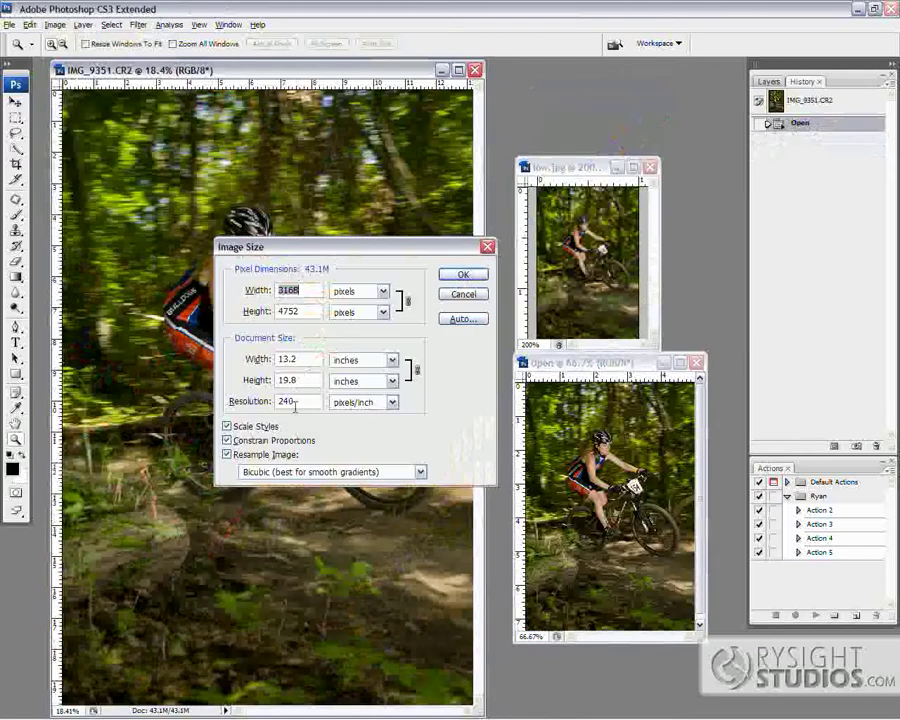
left_click(463, 274)
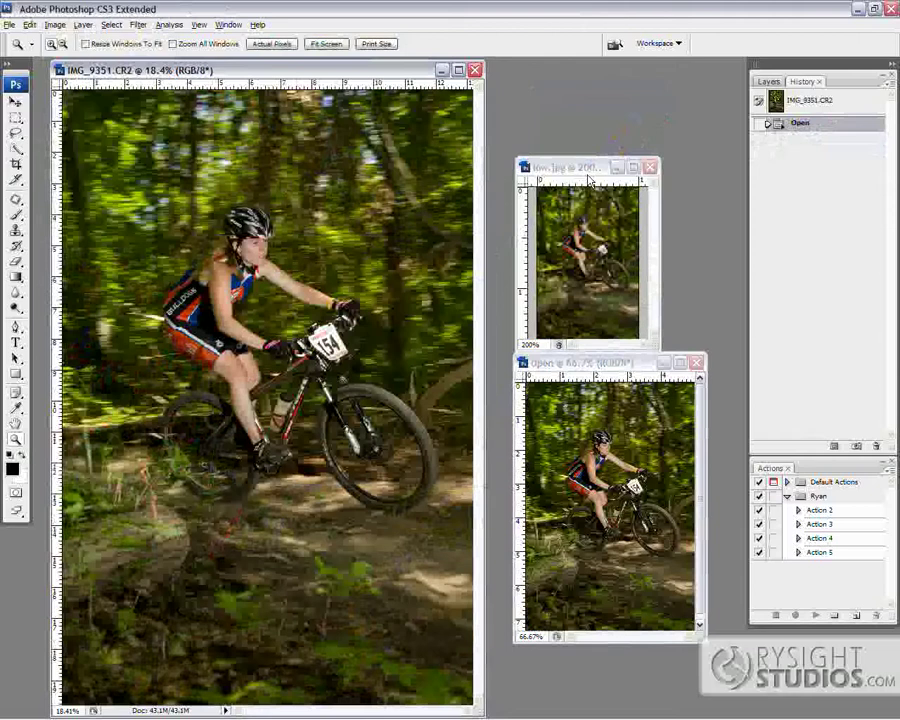
Resize low.jpg to a document width of 13 inches at a resolution of 240 pixels/inch.
left_click(55, 24)
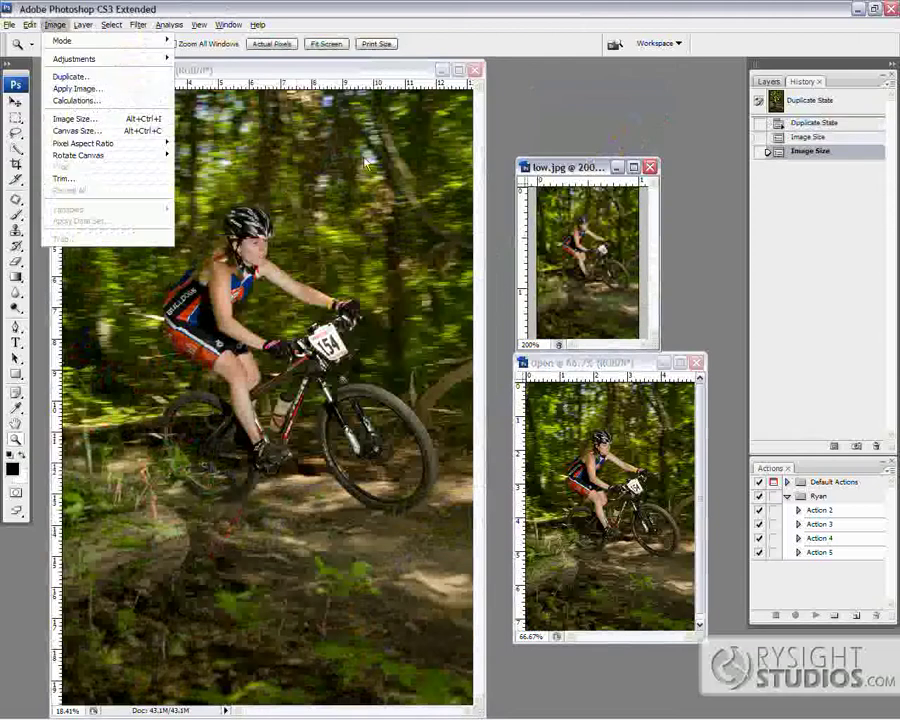
left_click(75, 118)
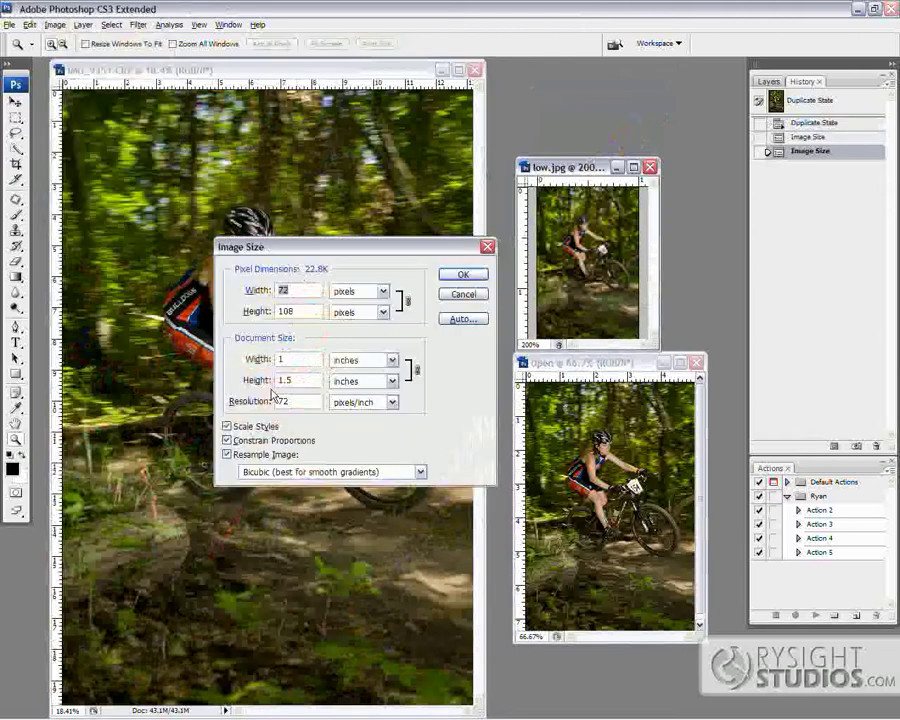
left_click(258, 364)
type("3")
key("Tab")
key("Tab")
key("Tab")
key("Tab")
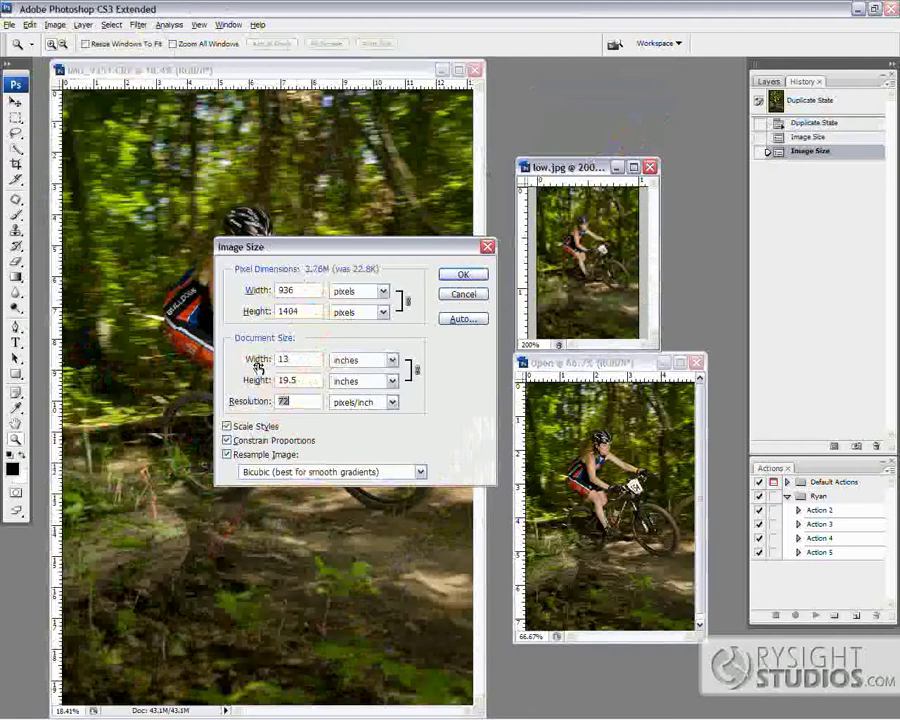
type("240")
left_click(463, 274)
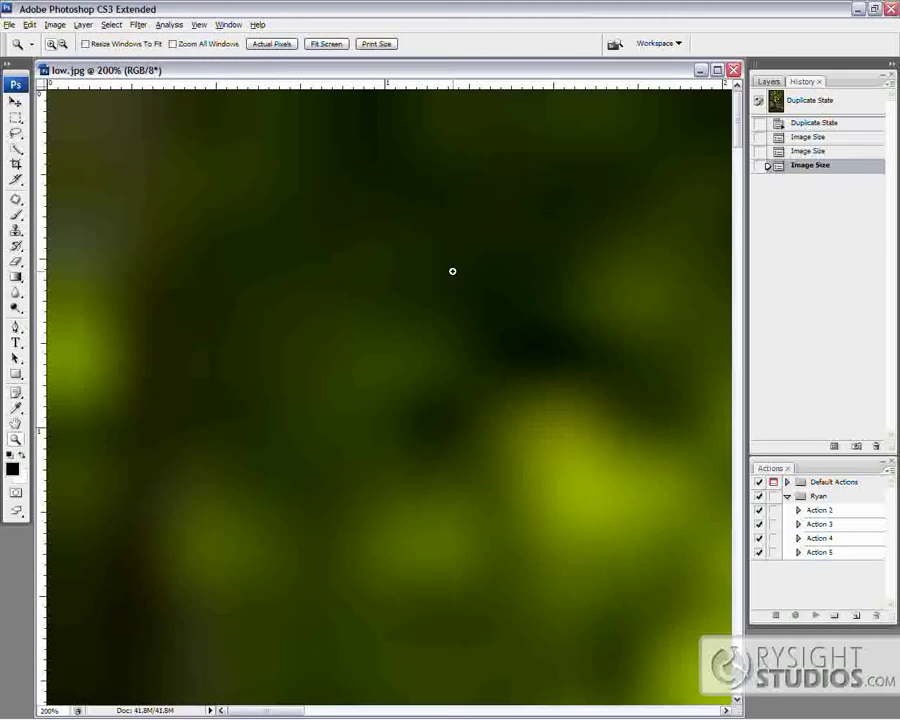
Fit the enlarged low.jpg on screen, place it beside the original image, and magnify the rider's face to 800%.
key("ctrl+0")
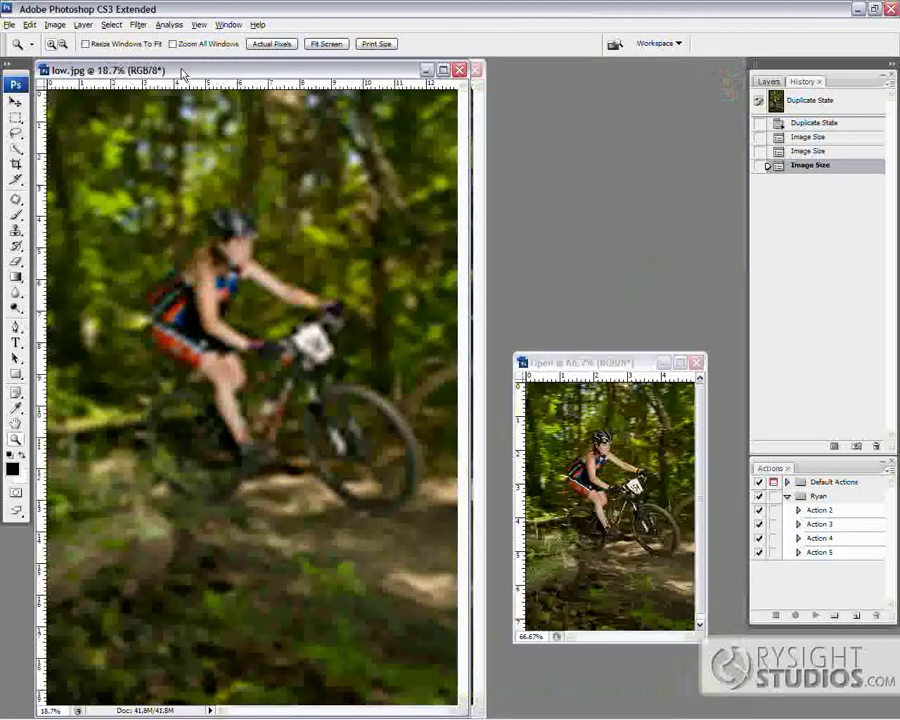
left_click_drag(186, 73, 469, 78)
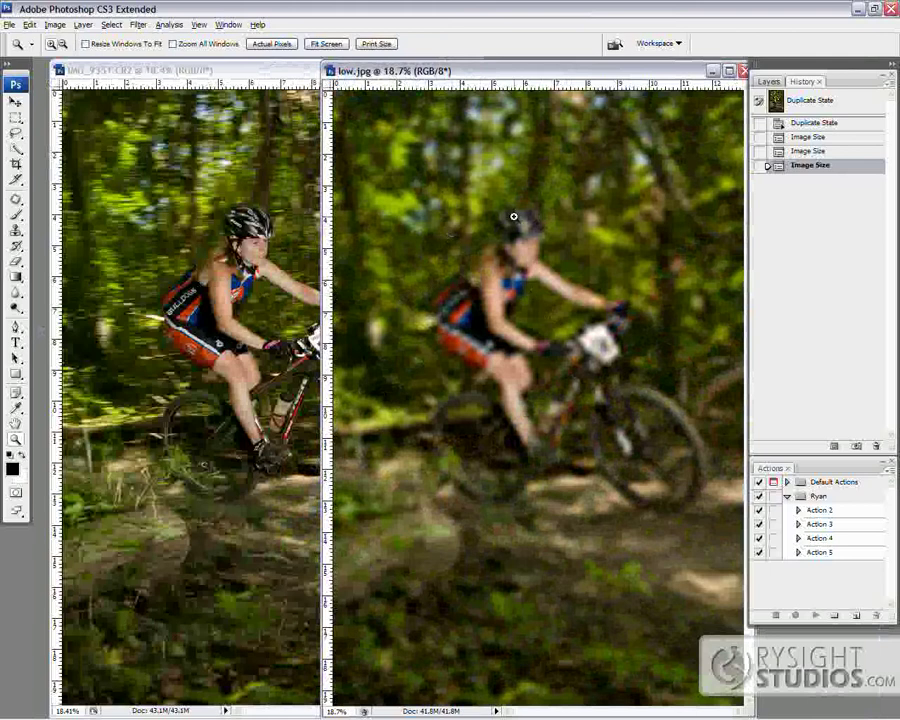
left_click_drag(469, 184, 550, 281)
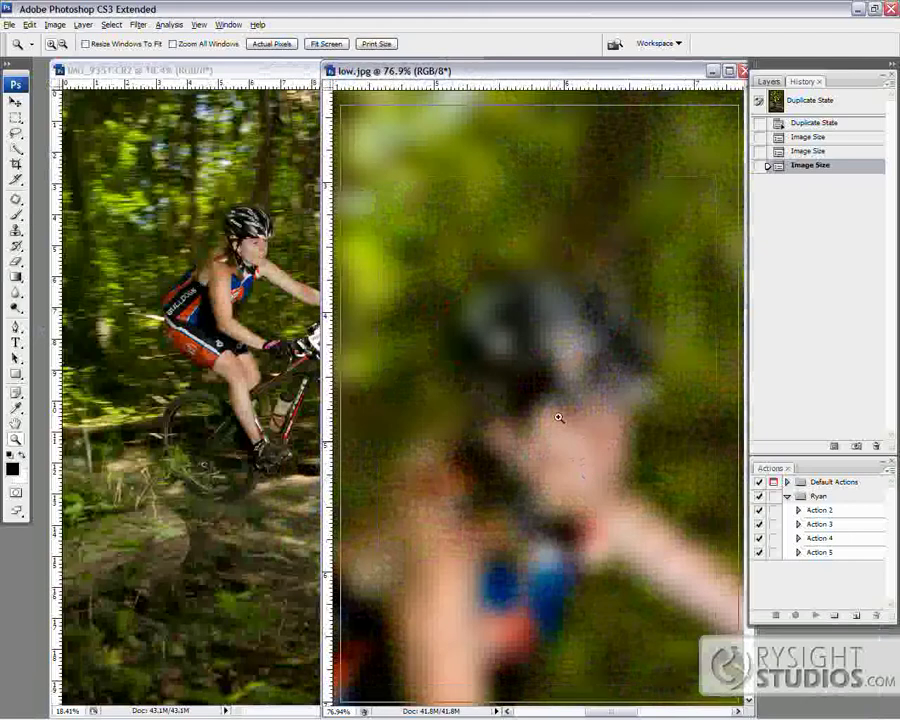
left_click(579, 412)
left_click(552, 366)
left_click(552, 355)
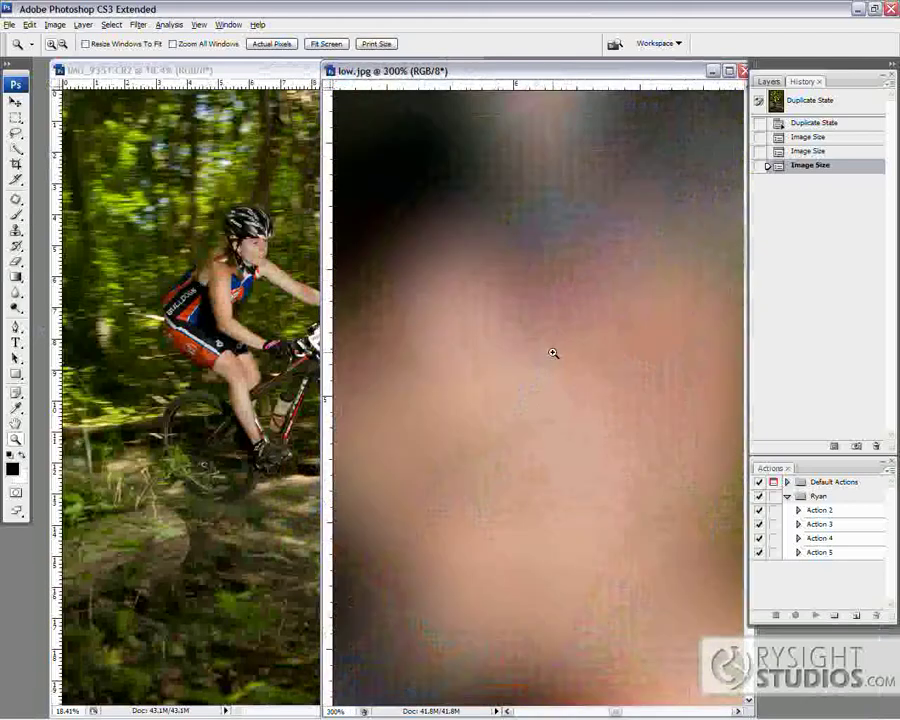
left_click(552, 348)
left_click(551, 348)
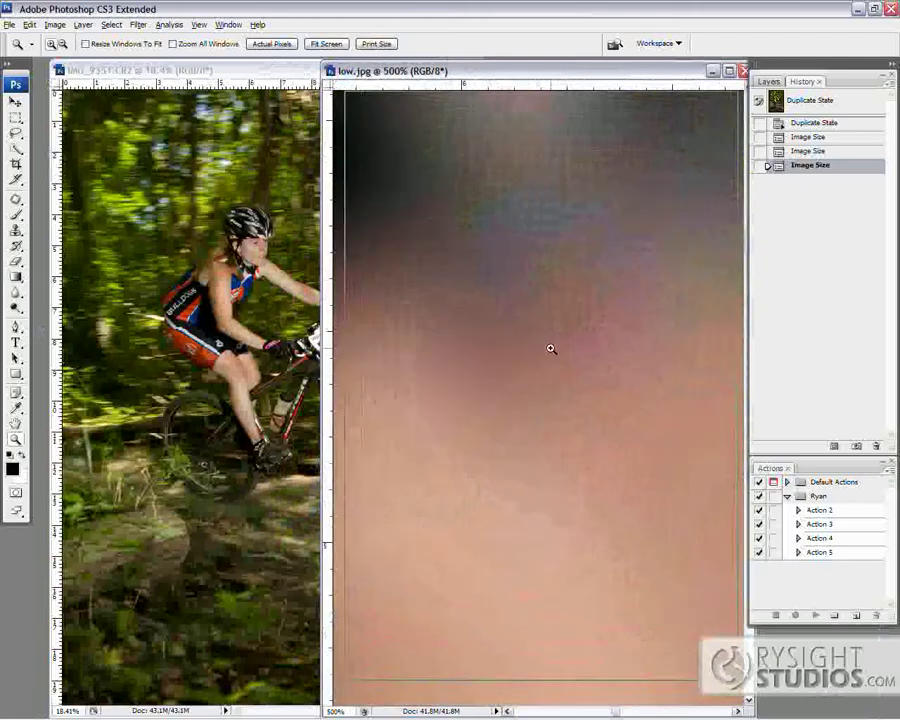
left_click(551, 348)
left_click(551, 348)
left_click(551, 348)
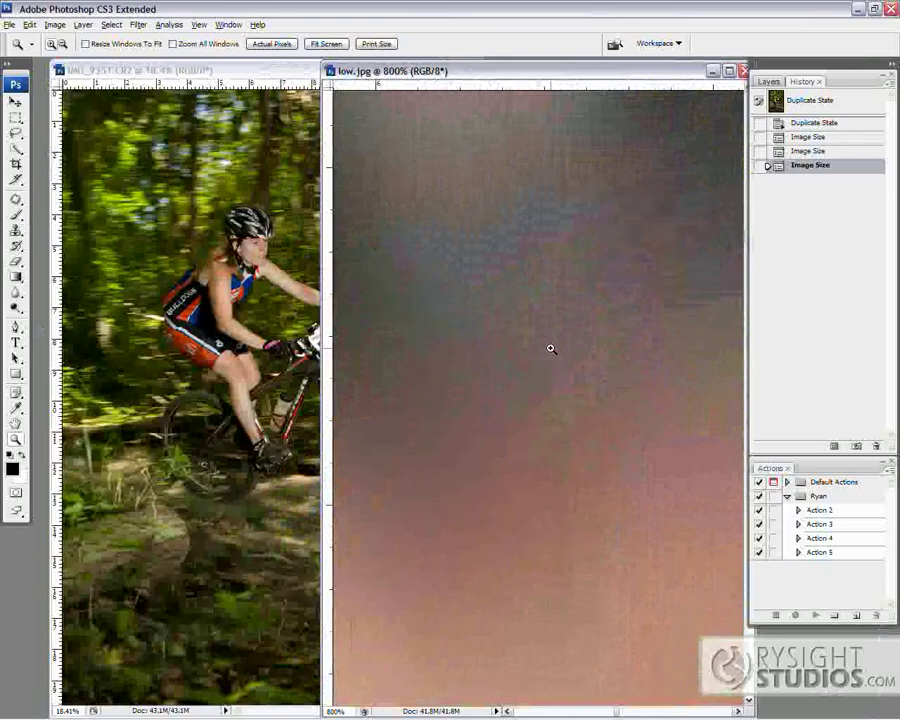
Fit low.jpg on screen for comparison with the original, and undo its last resize.
key("ctrl+0")
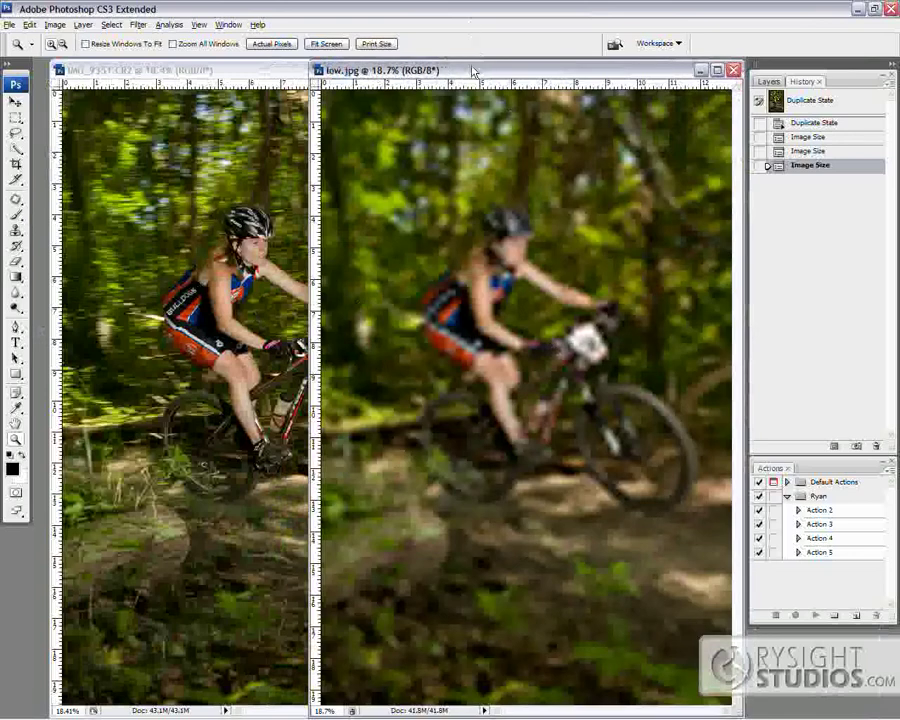
left_click_drag(473, 71, 508, 77)
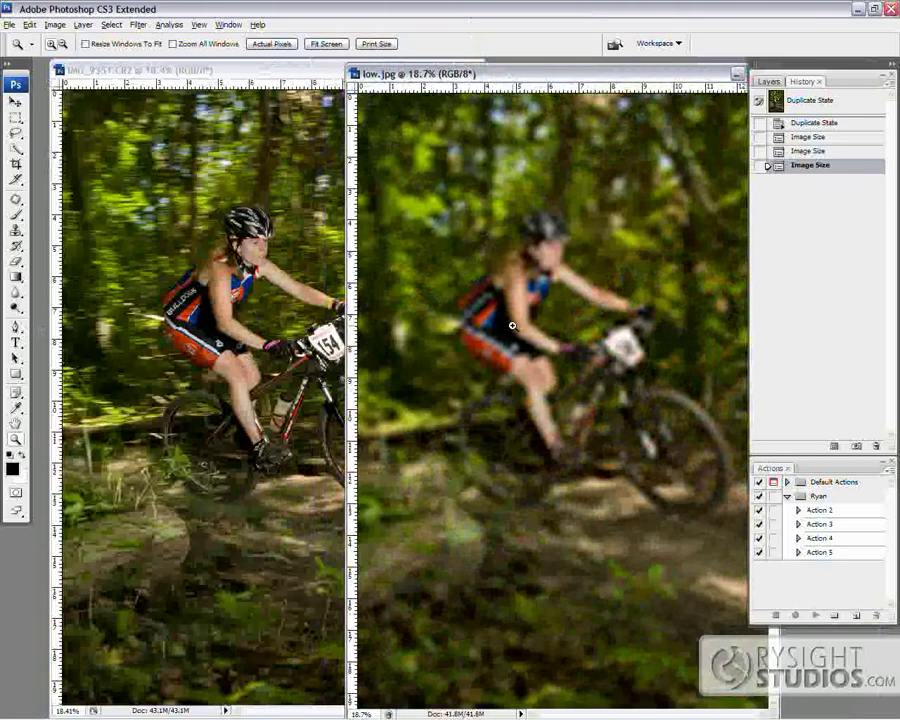
left_click(810, 152)
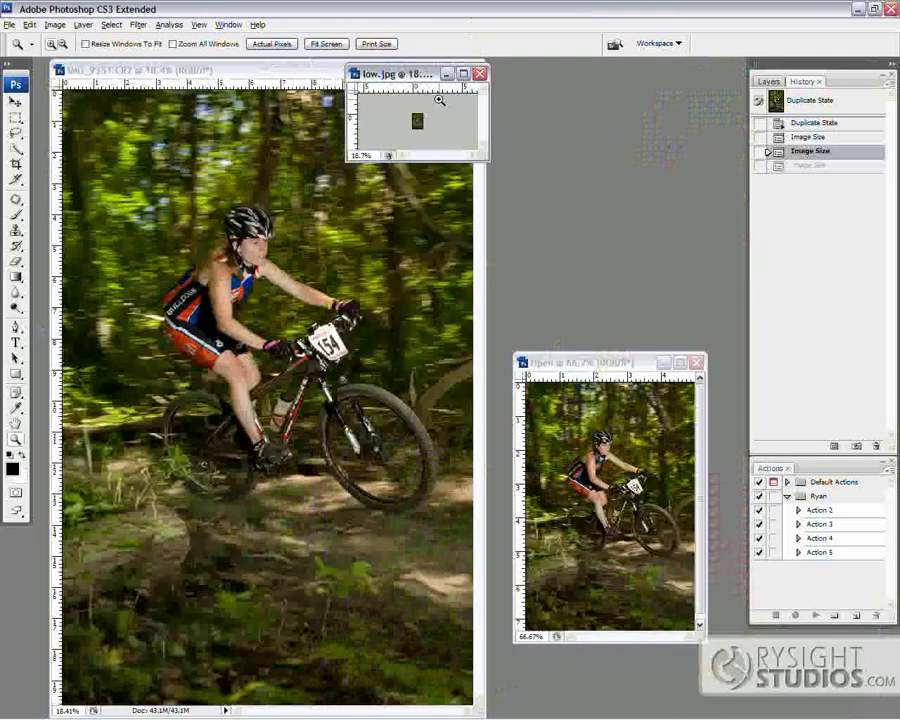
Set the low.jpg view to 400% and place its window beside the original image without overlap.
key("ctrl+0")
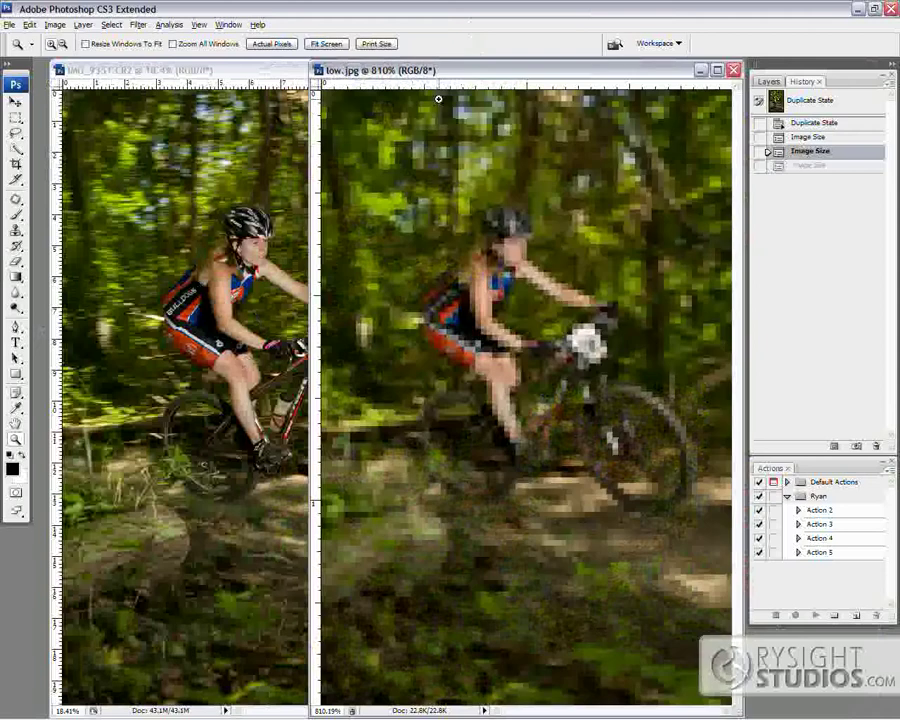
key("ctrl+minus")
key("ctrl+minus")
key("ctrl+minus")
key("ctrl+minus")
key("ctrl+minus")
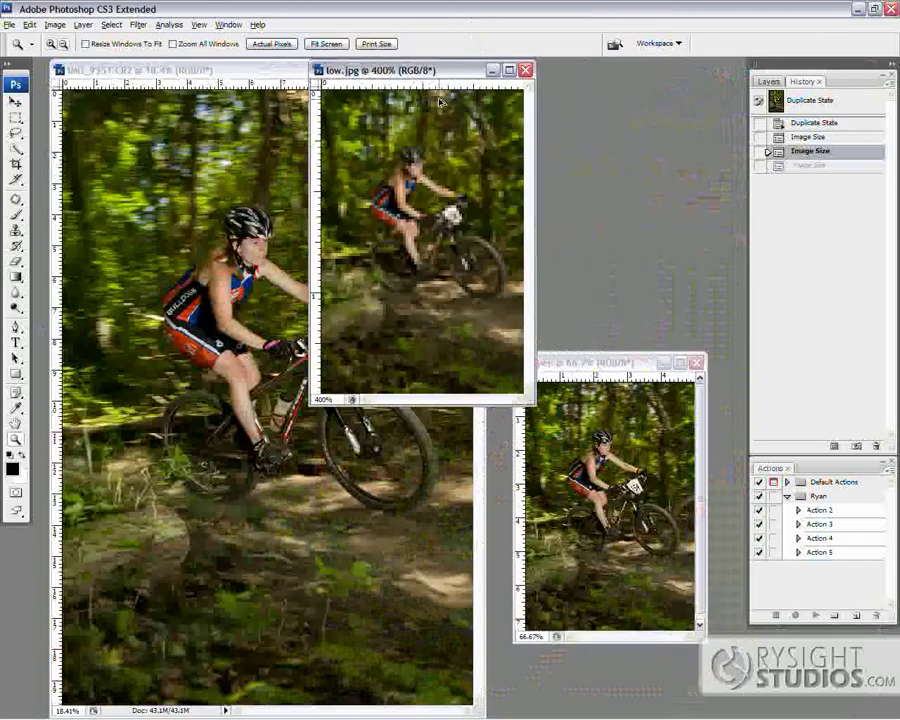
left_click_drag(430, 70, 613, 70)
Zoom the Open copy to 100% and move its window lower to reveal more of low.jpg.
left_click(641, 535)
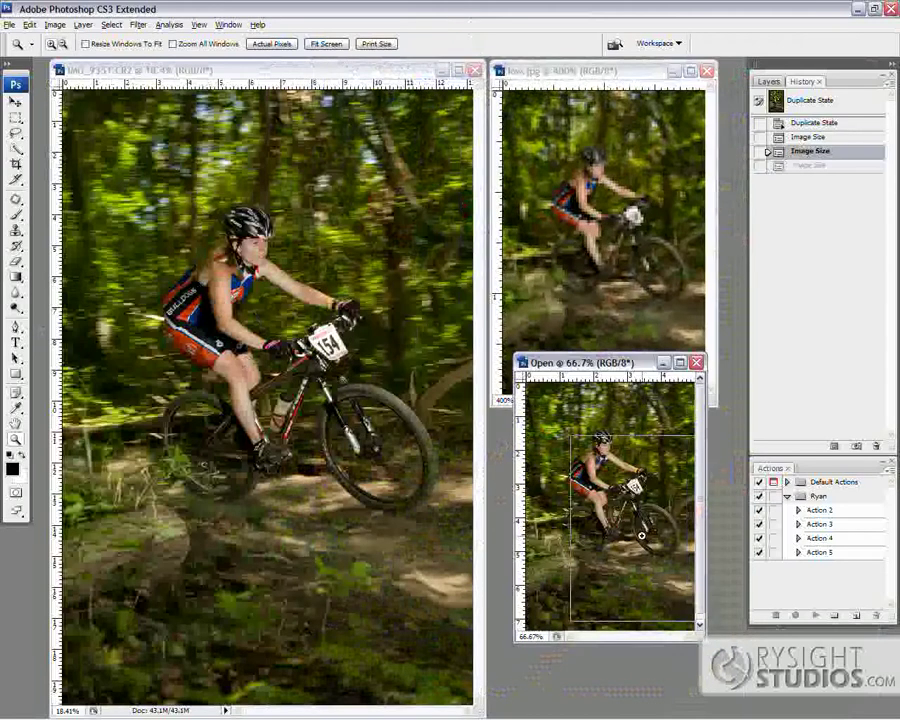
left_click(641, 535)
left_click_drag(632, 365, 632, 401)
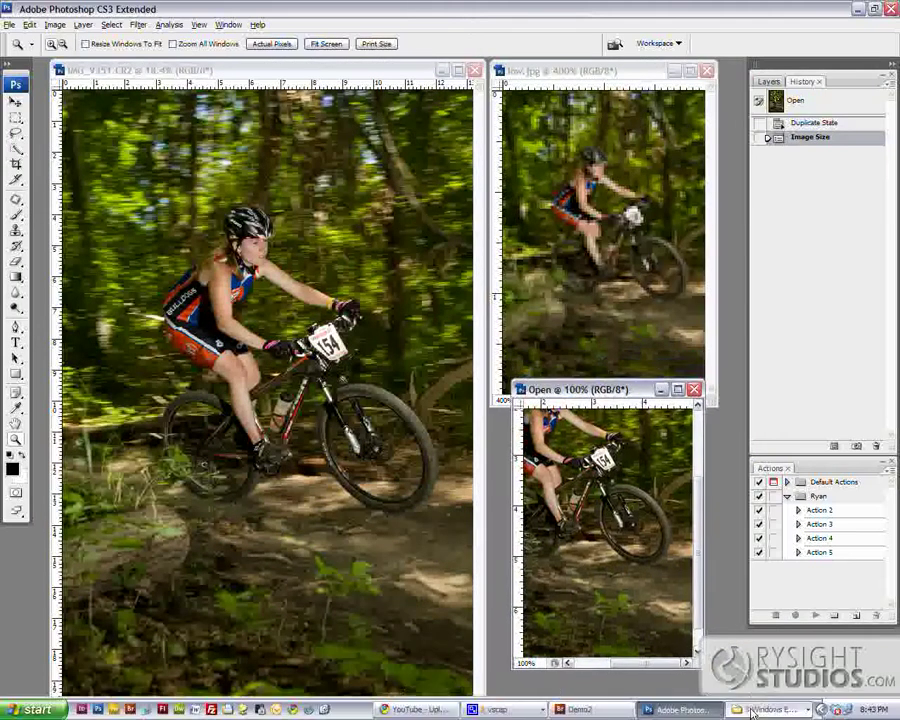
Switch to the demo3 folder in Windows Explorer, compare the file sizes of low.jpg, med.jpg and high.jpg, and return to Photoshop.
left_click(755, 708)
left_click(759, 654)
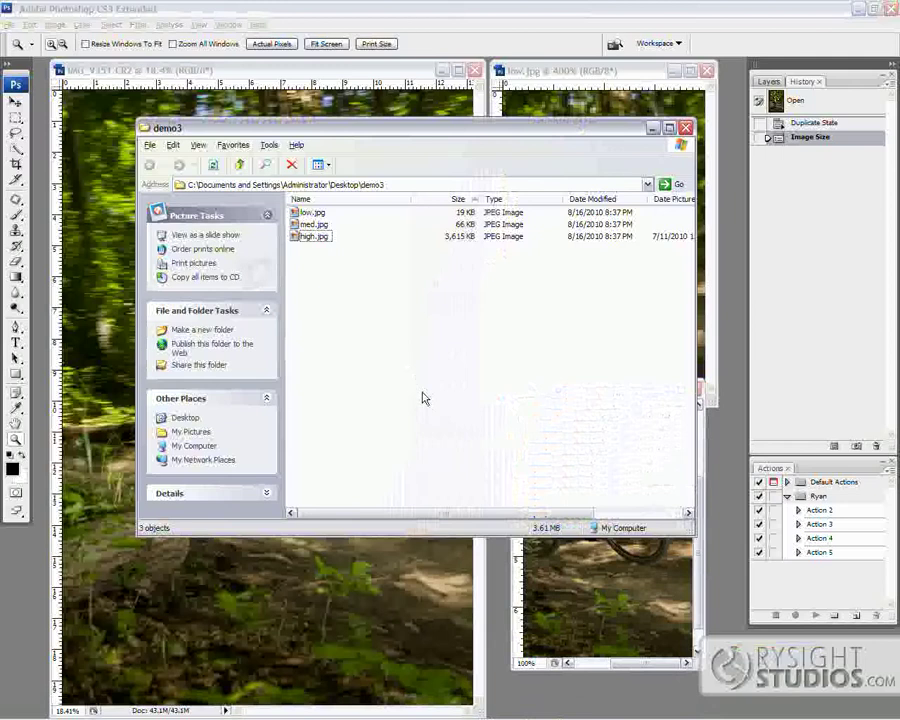
left_click(318, 237)
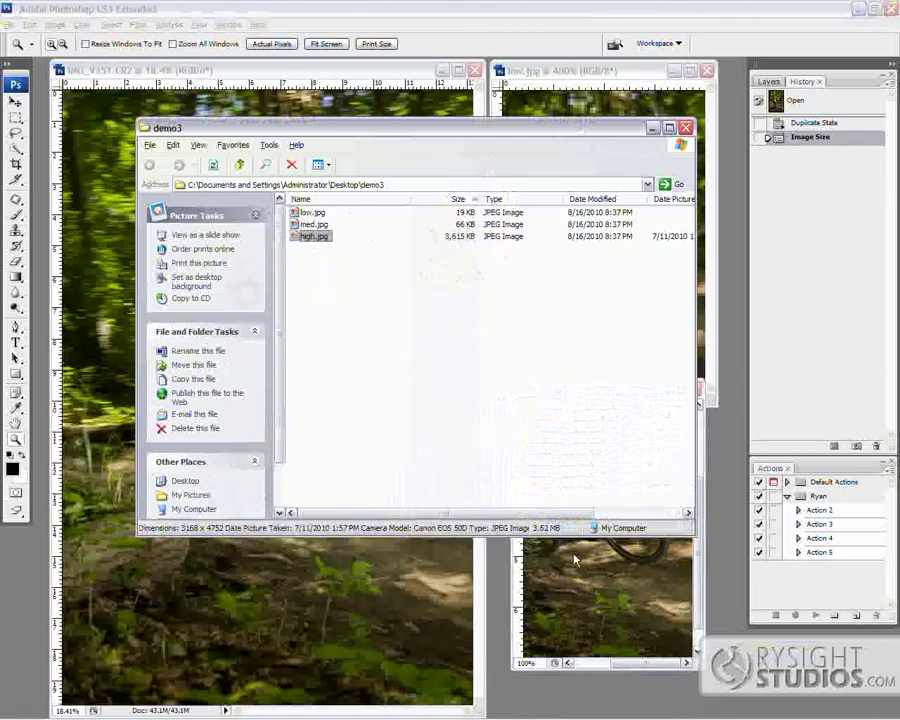
left_click(530, 592)
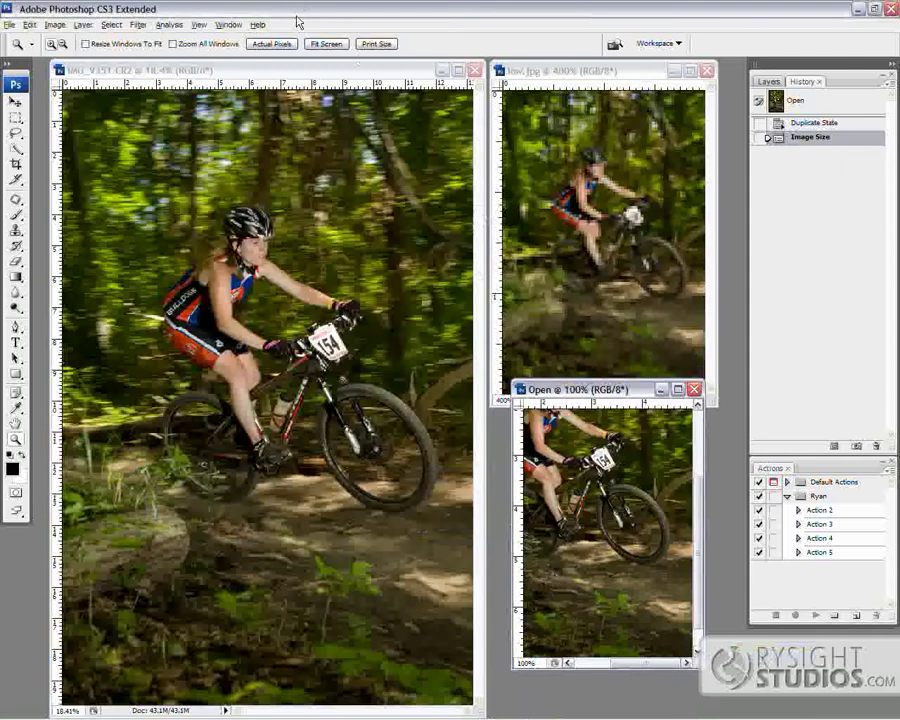
Arrange the windows so the Open copy sits fully below low.jpg, and make IMG_9351.CR2 the active image.
left_click(280, 70)
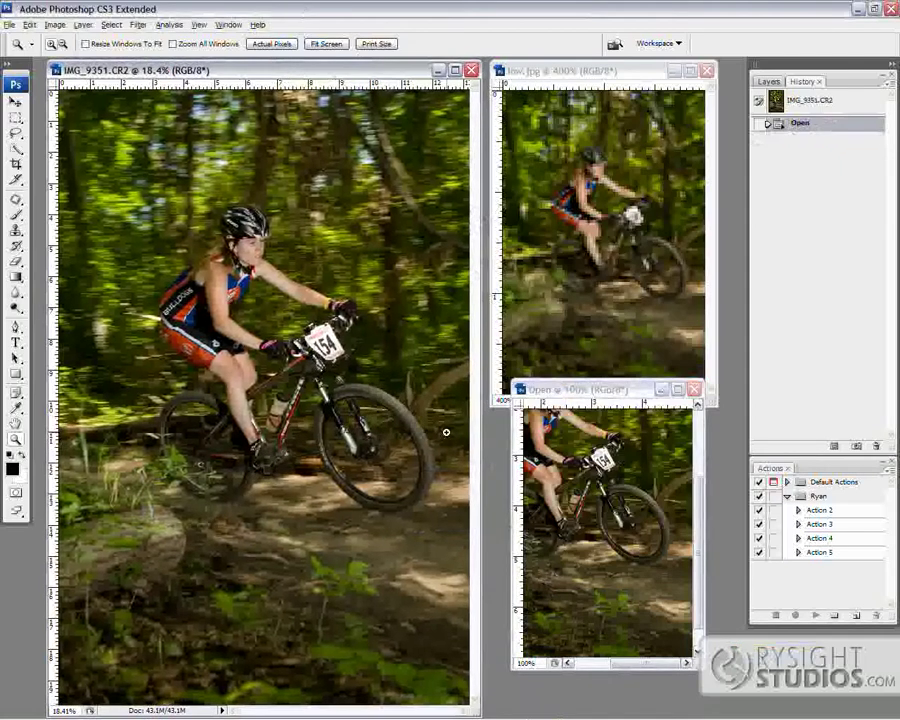
left_click_drag(630, 391, 618, 428)
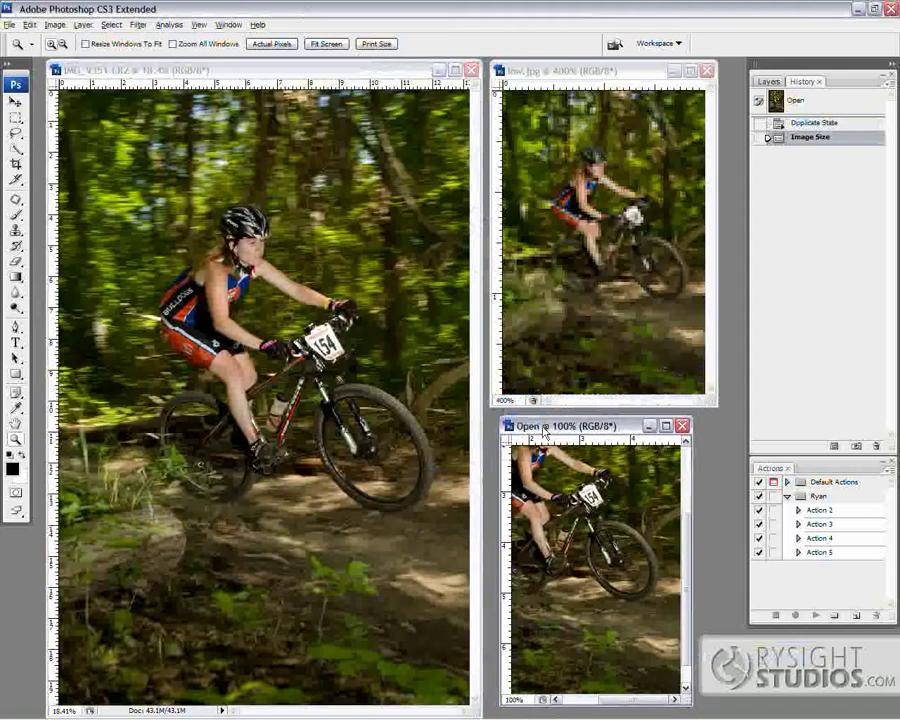
left_click(185, 70)
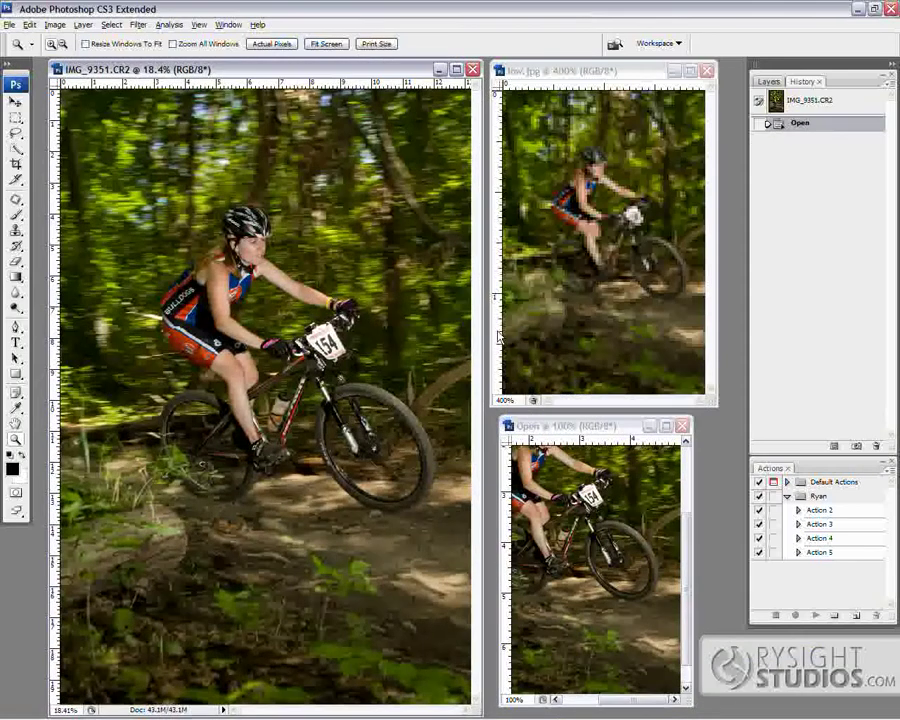
Start Save for Web & Devices for IMG_9351.CR2, accept the large-image warning and choose the JPEG High preset.
left_click(55, 25)
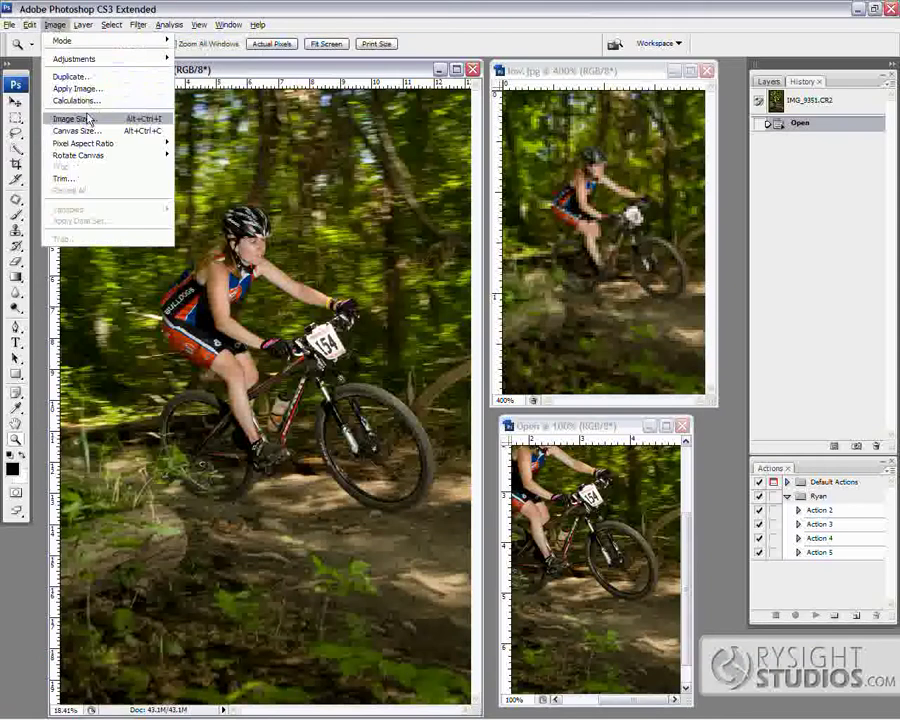
mouse_move(9, 24)
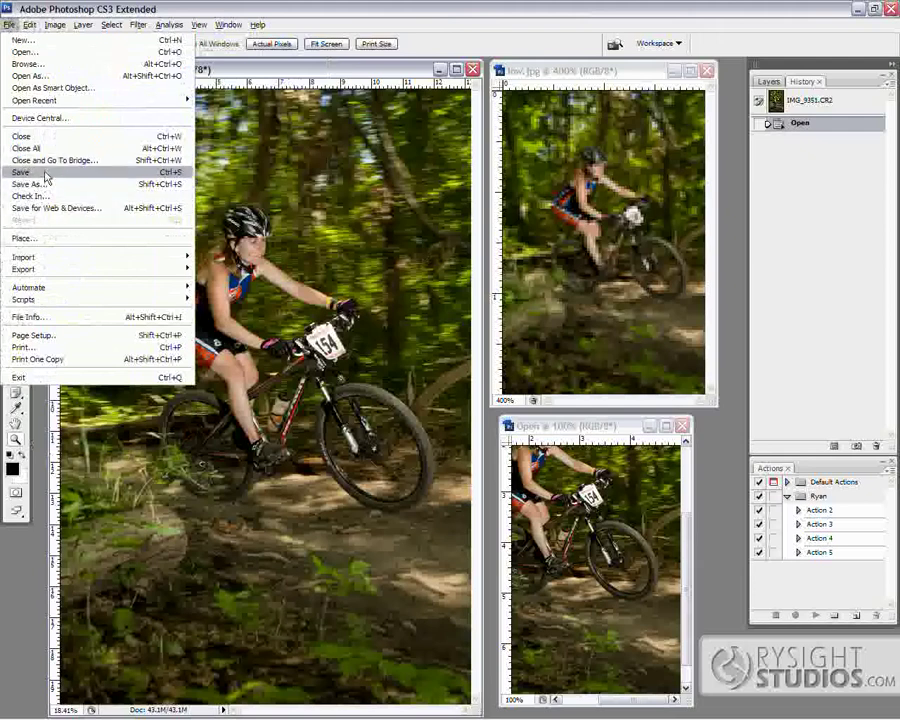
left_click(67, 210)
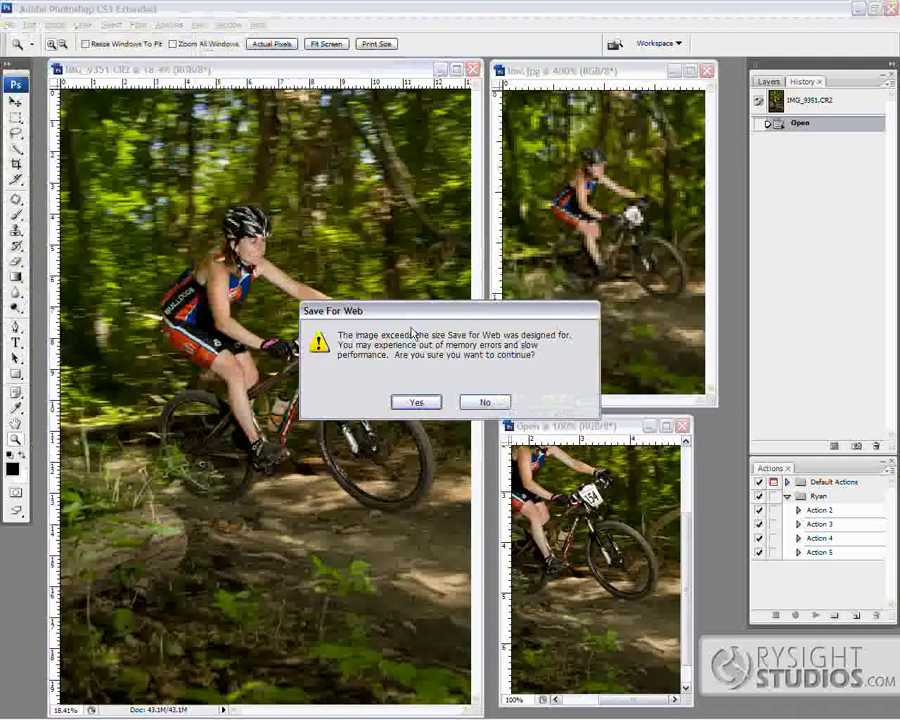
left_click(416, 404)
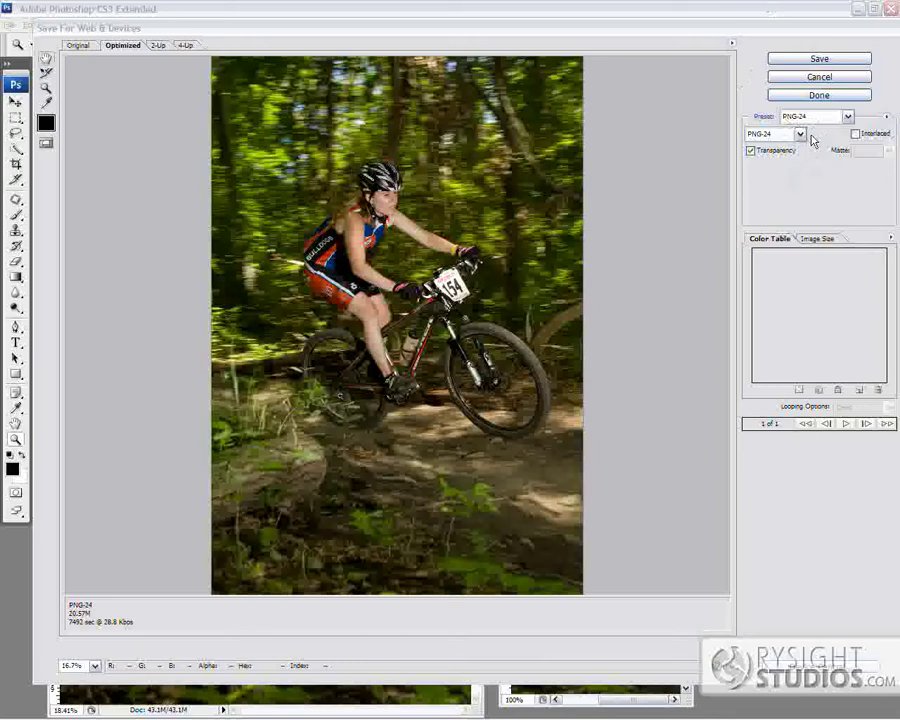
left_click(848, 118)
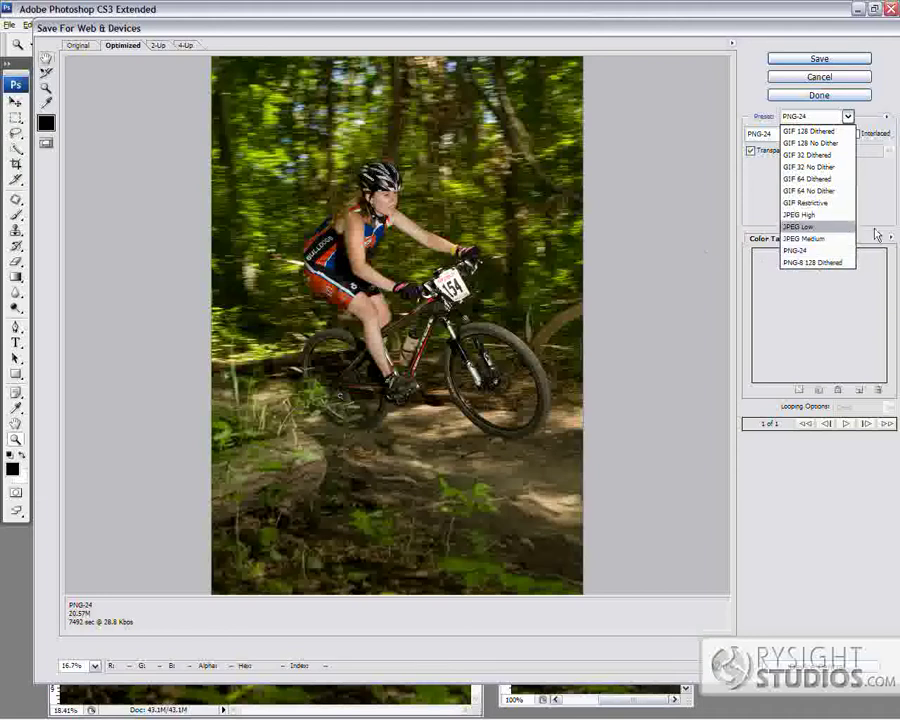
left_click(819, 216)
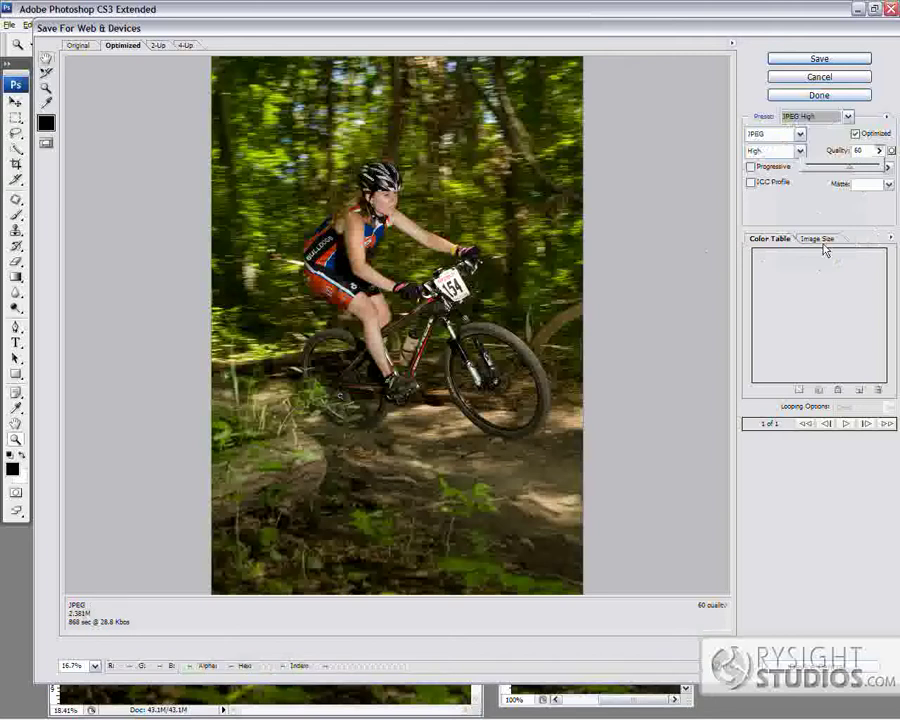
Raise the JPEG export quality to 100 and review the new-size and resampling options for the exported image.
left_click_drag(851, 172, 882, 172)
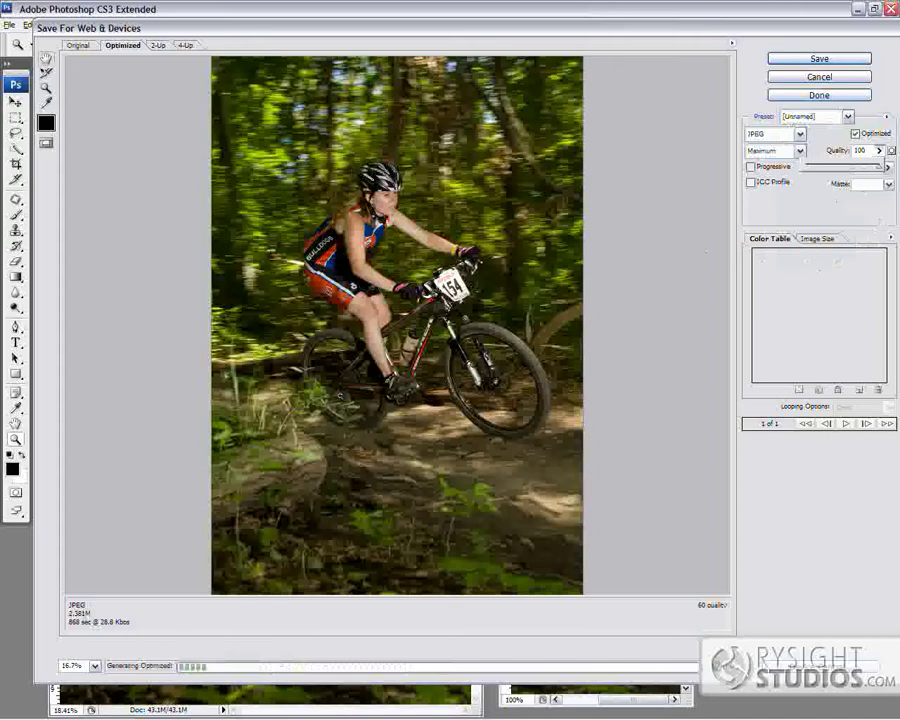
left_click(818, 238)
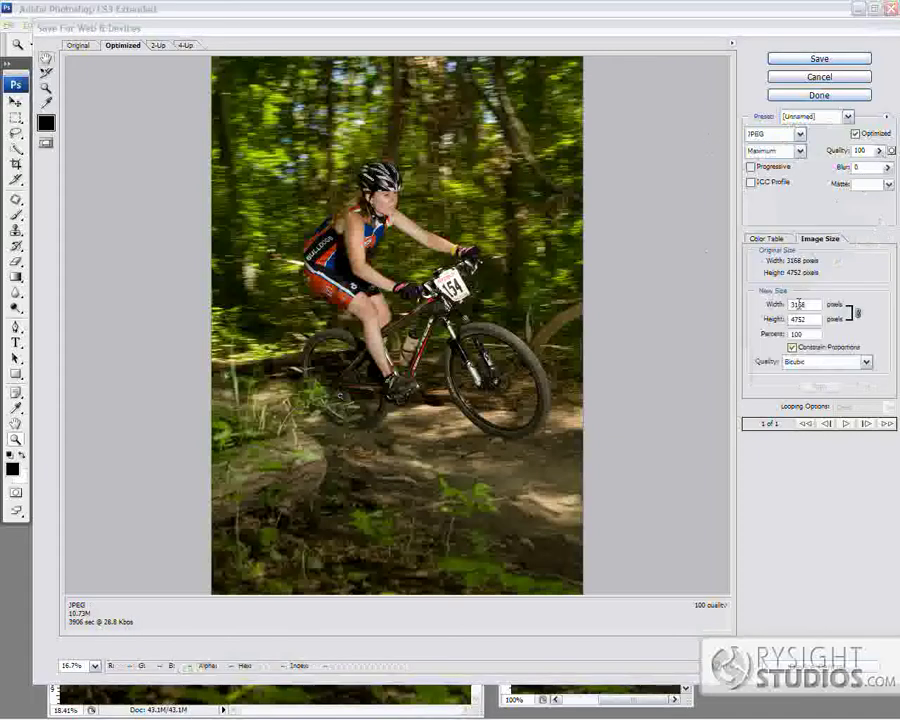
left_click(815, 304)
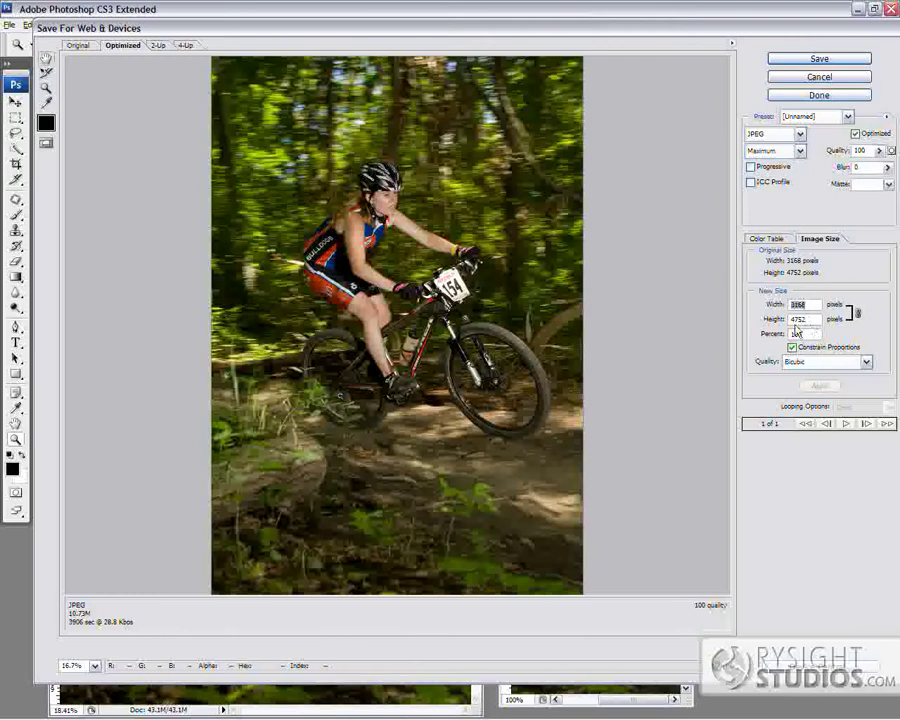
key("Tab")
key("Tab")
left_click(866, 363)
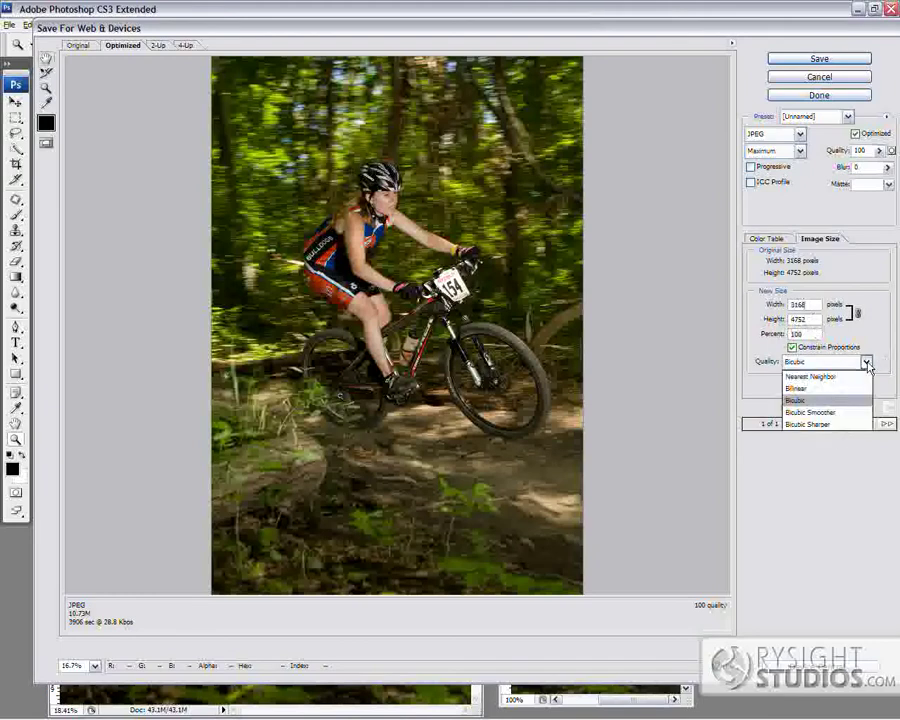
left_click(885, 368)
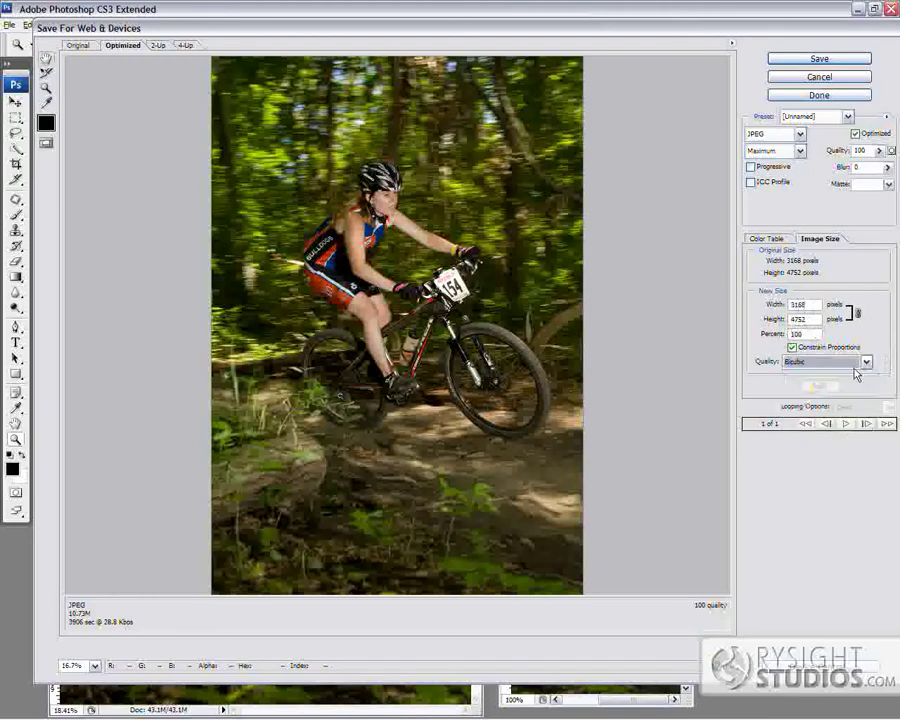
left_click(866, 362)
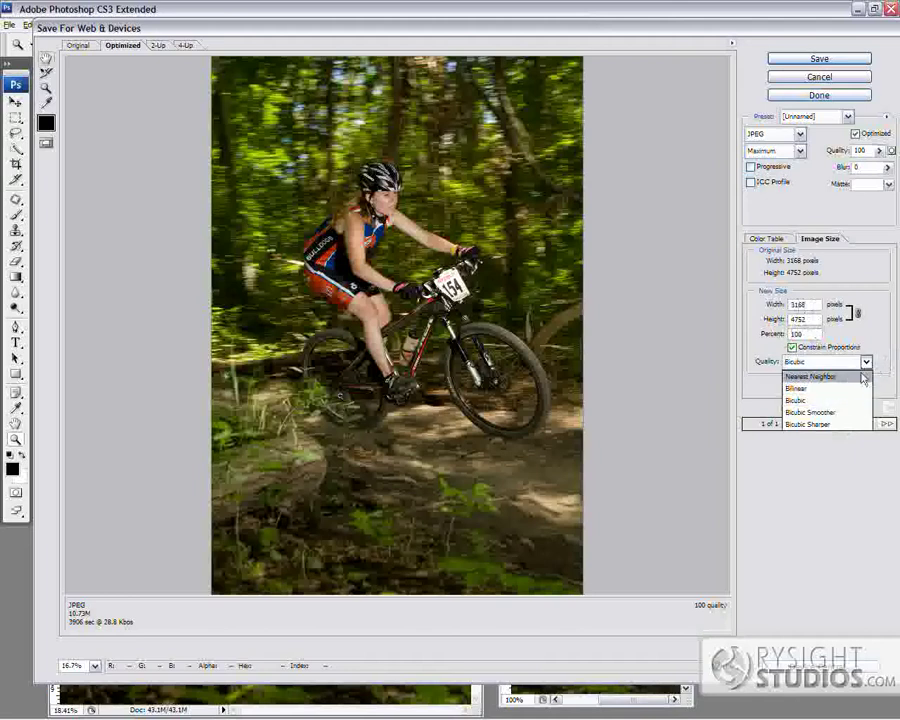
left_click(885, 367)
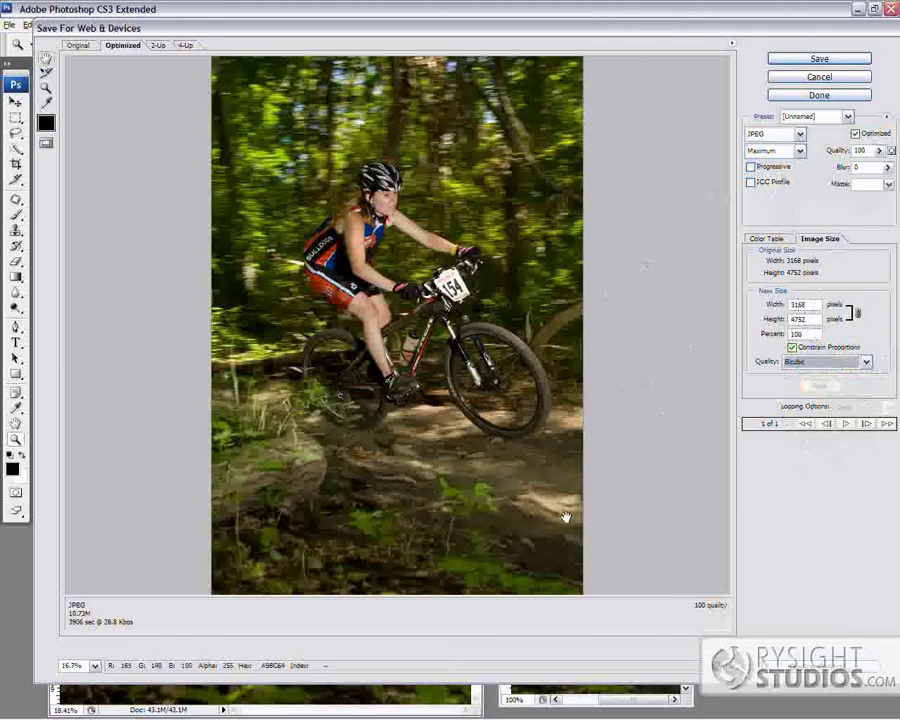
Apply the JPEG High preset and save the optimized image as highweb.jpg in the demo3 folder on the Desktop.
left_click(845, 117)
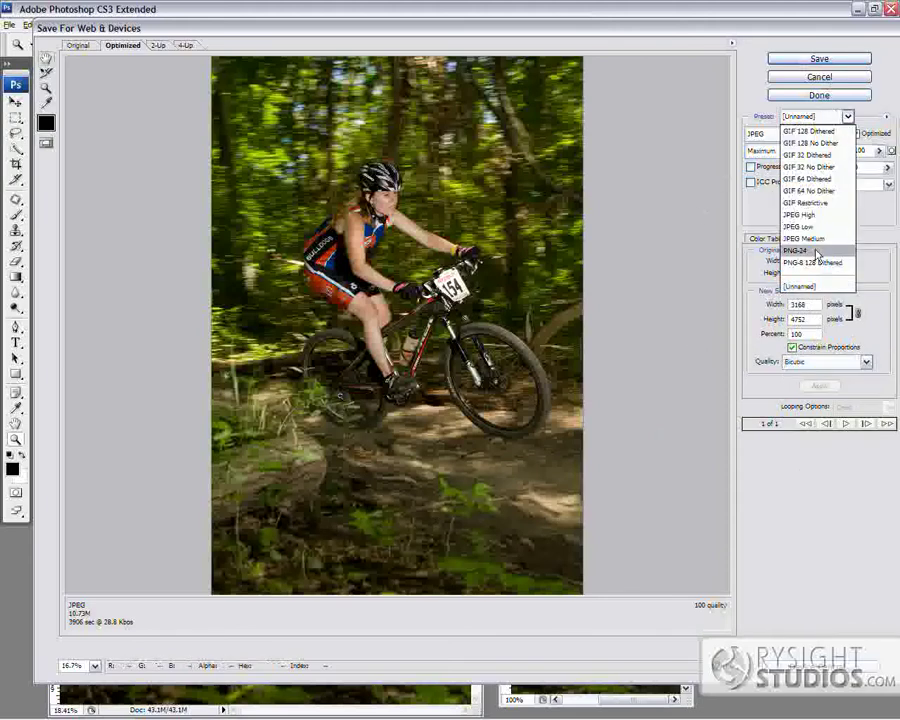
left_click(823, 216)
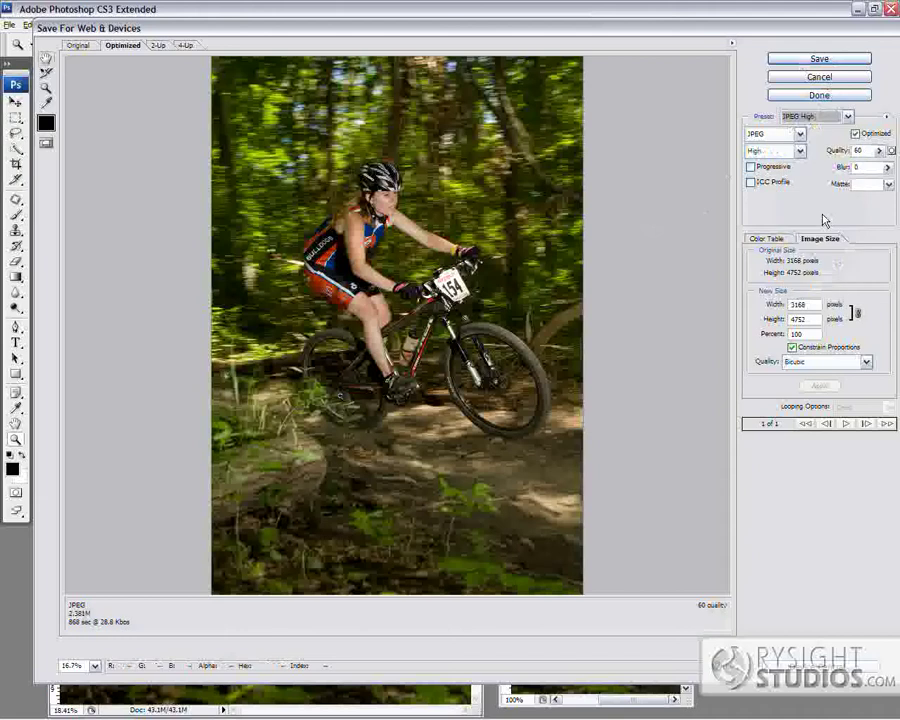
left_click(822, 59)
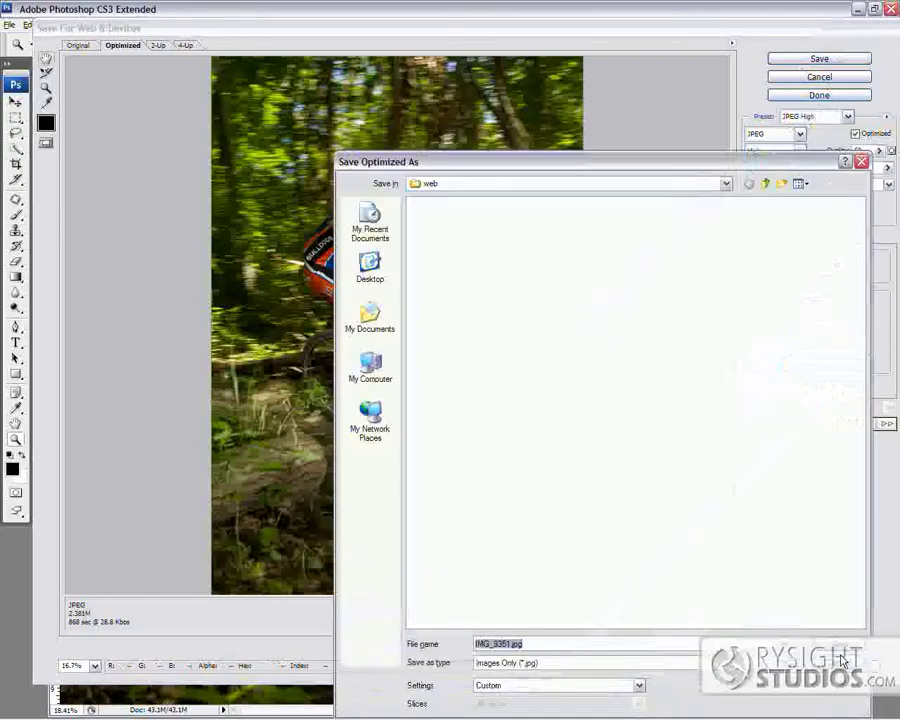
left_click(375, 287)
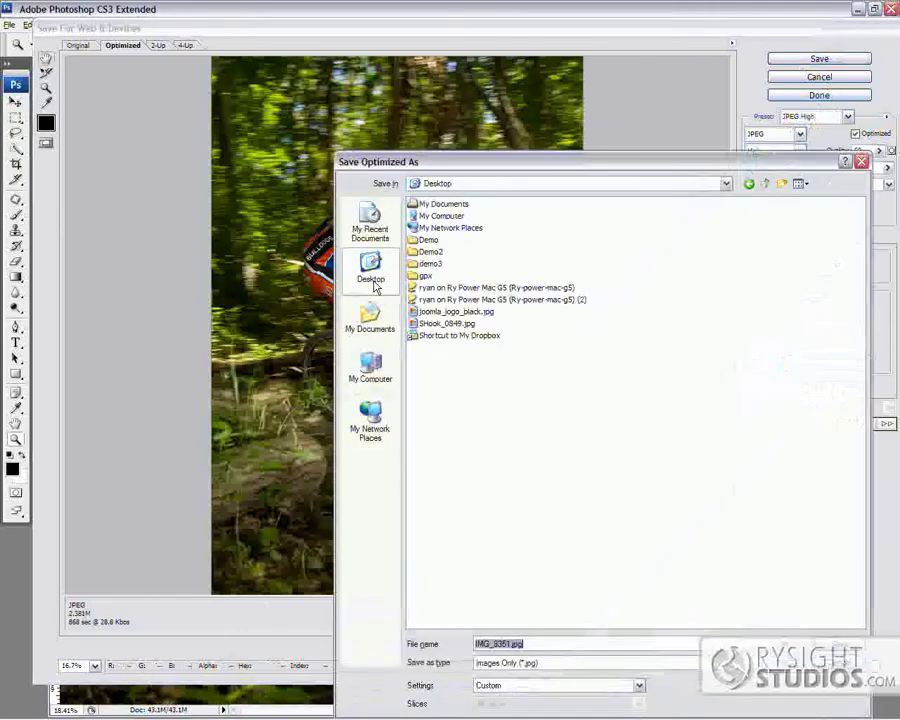
double_click(428, 262)
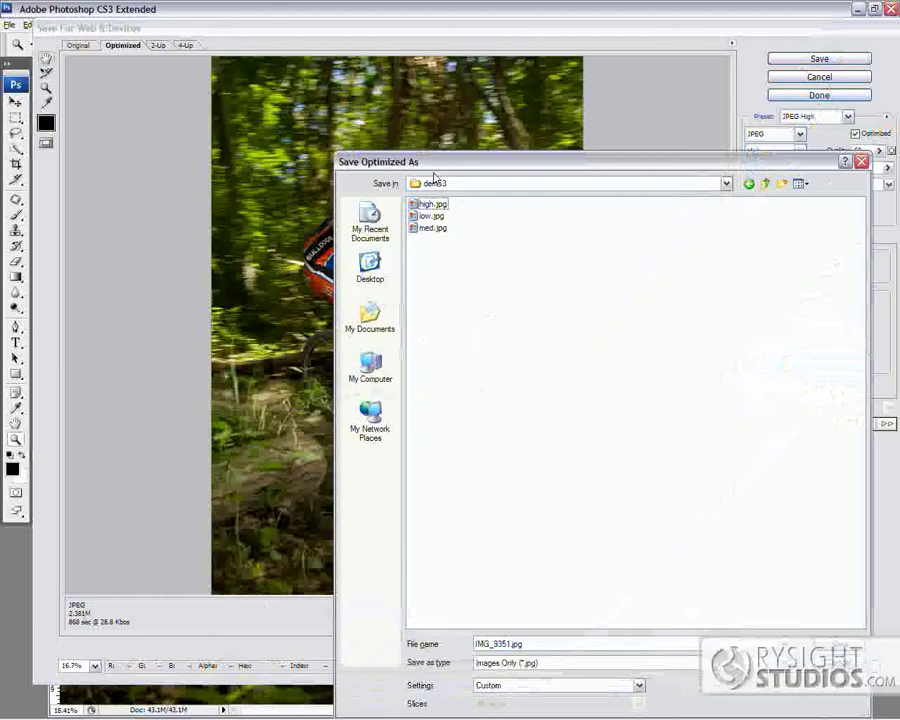
left_click(431, 204)
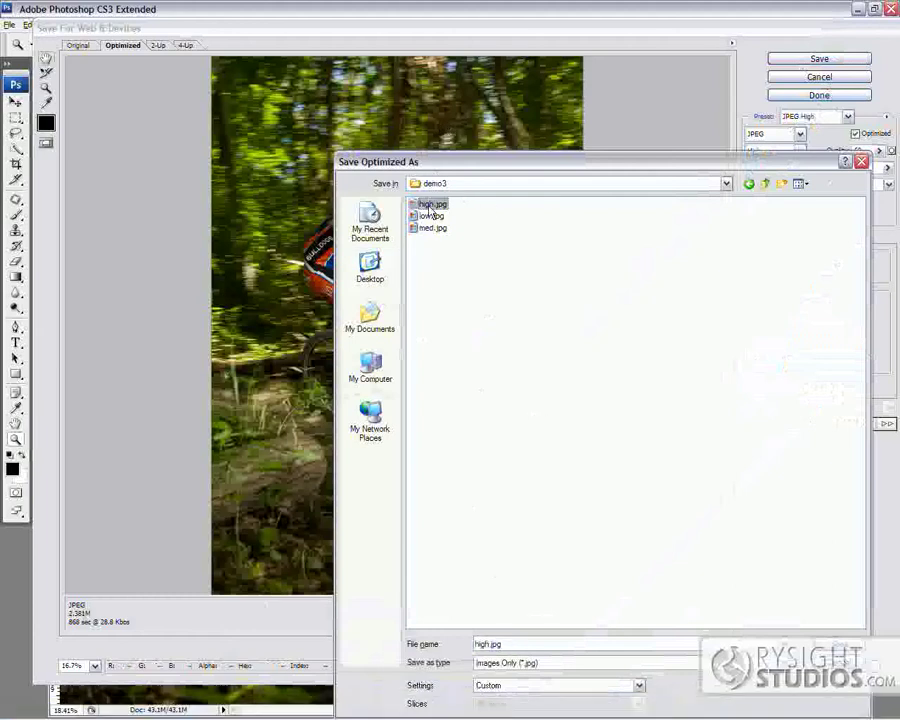
double_click(487, 644)
left_click(487, 644)
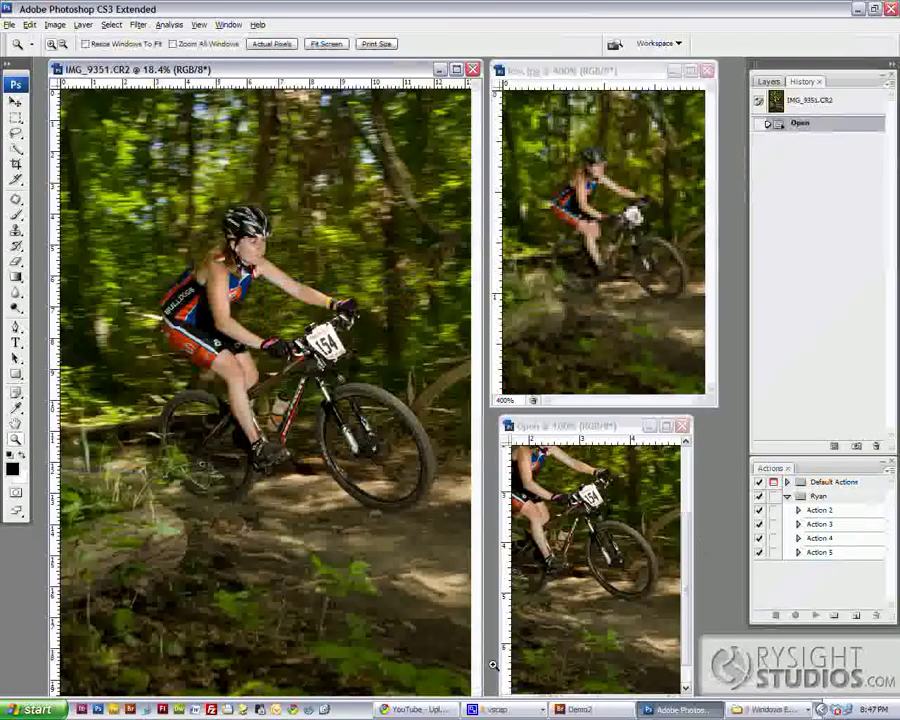
Switch to the demo3 folder in Windows Explorer, check the file size of highweb.jpg, and compare it full-window with high.jpg in the picture viewer.
left_click(775, 709)
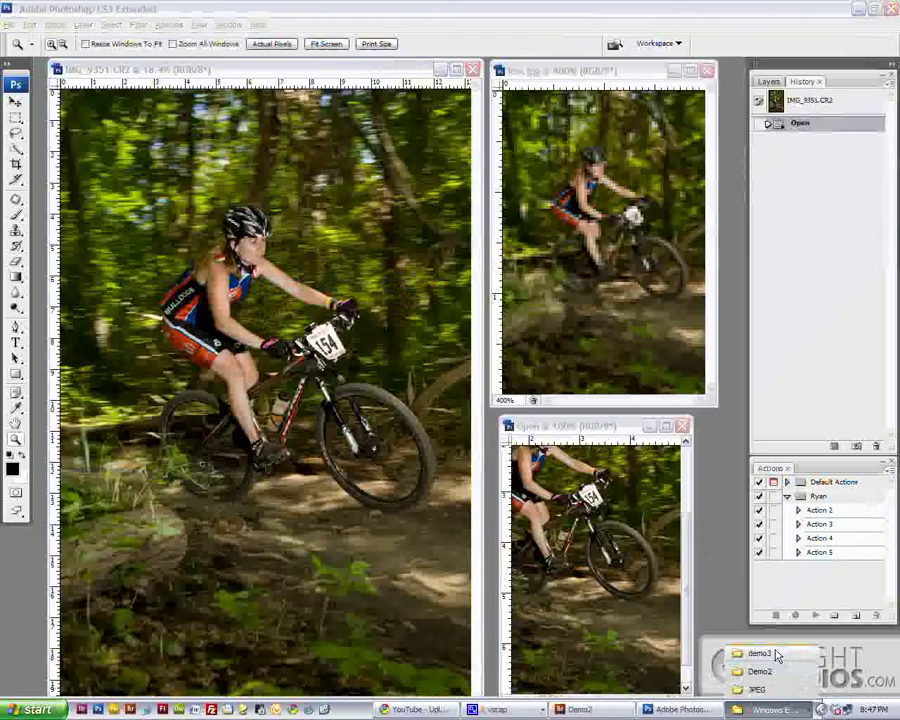
left_click(776, 653)
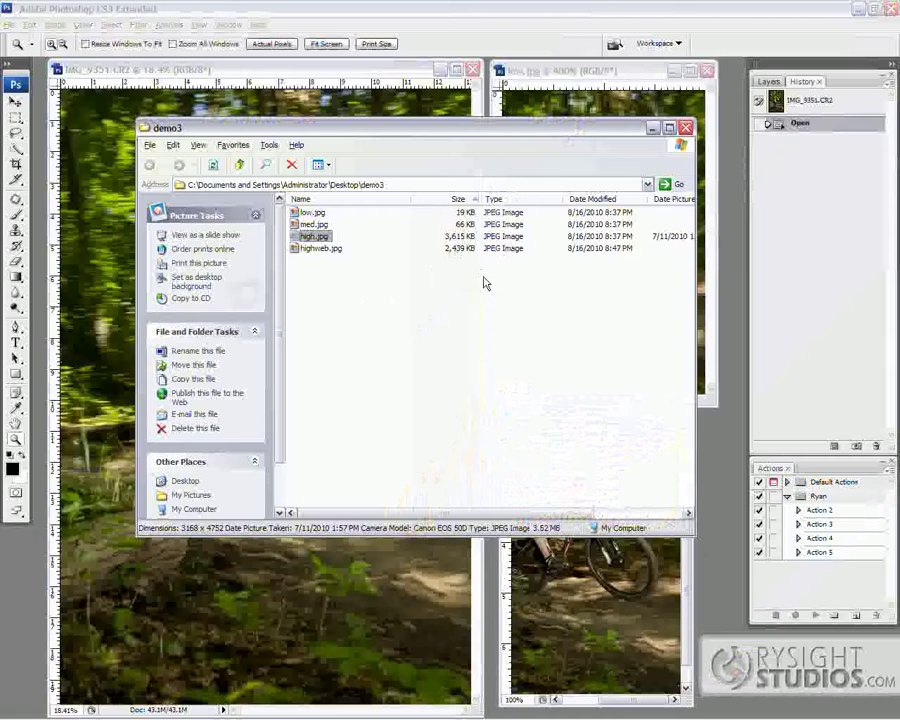
left_click(317, 248)
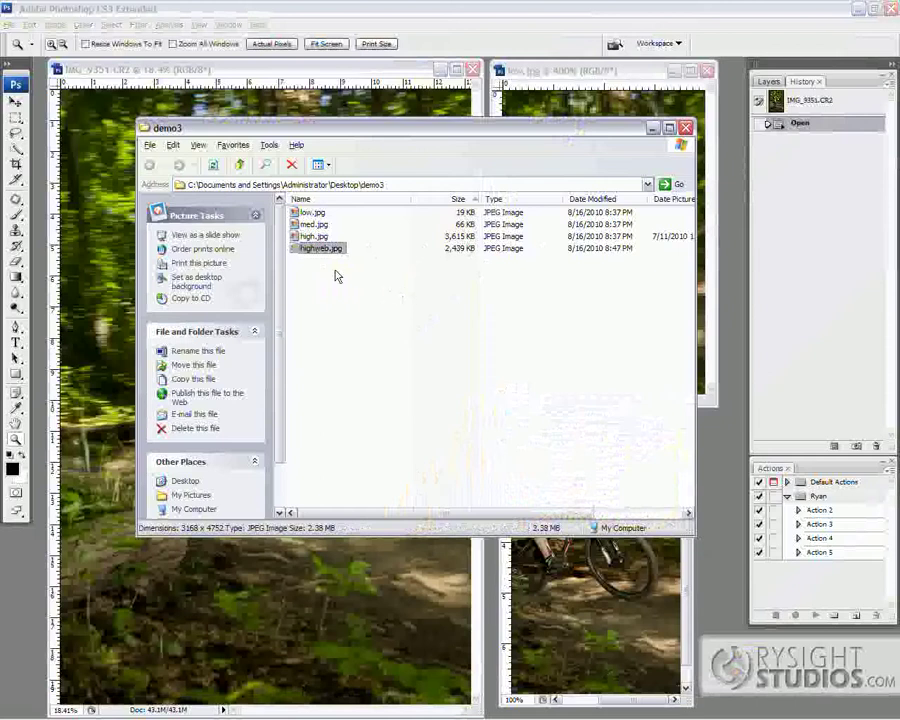
double_click(310, 253)
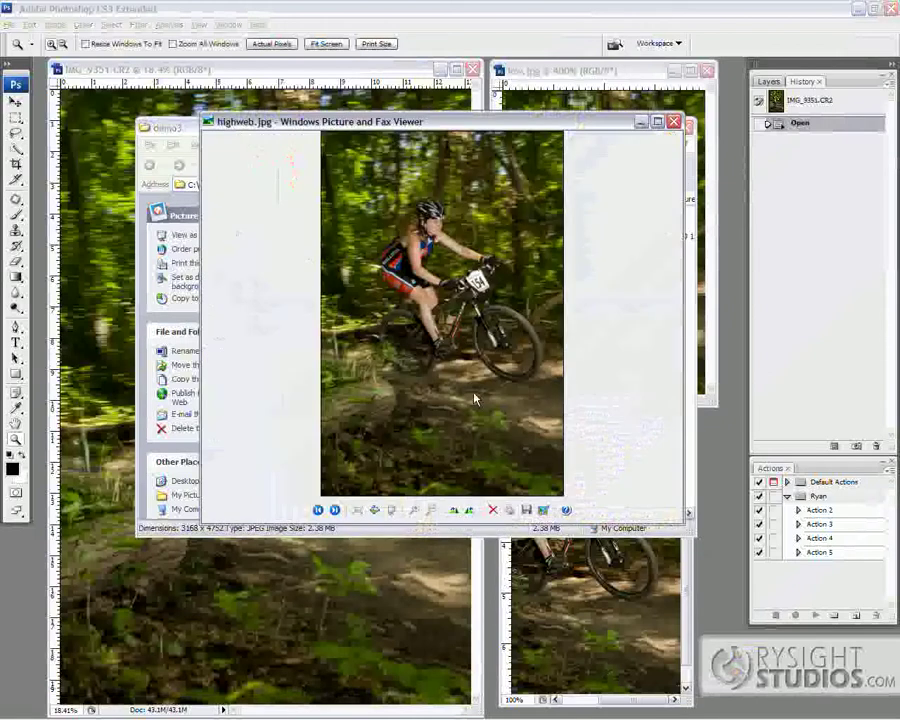
left_click(657, 121)
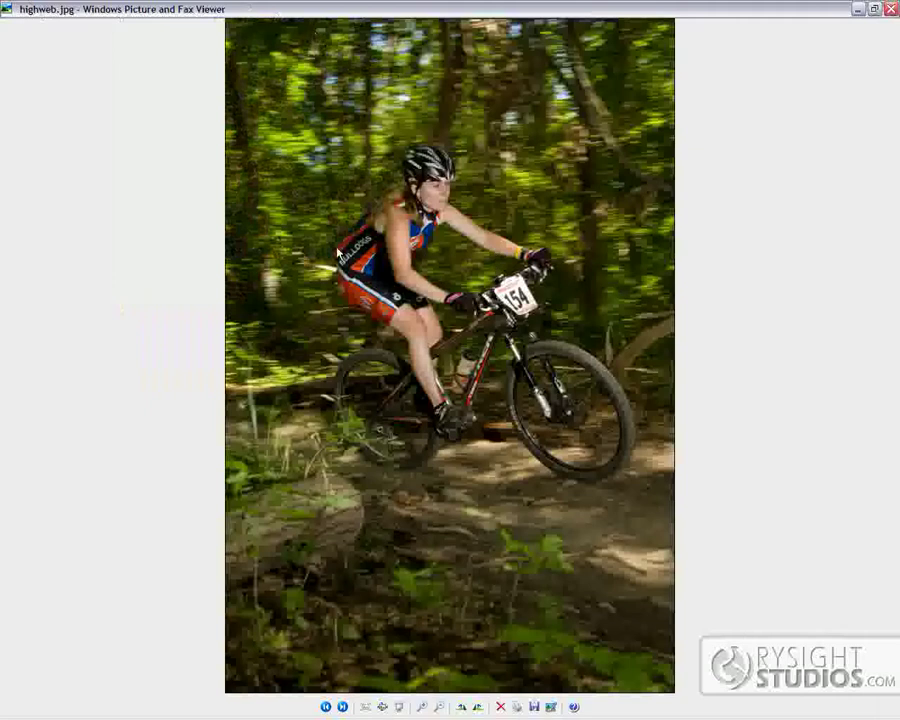
left_click(326, 707)
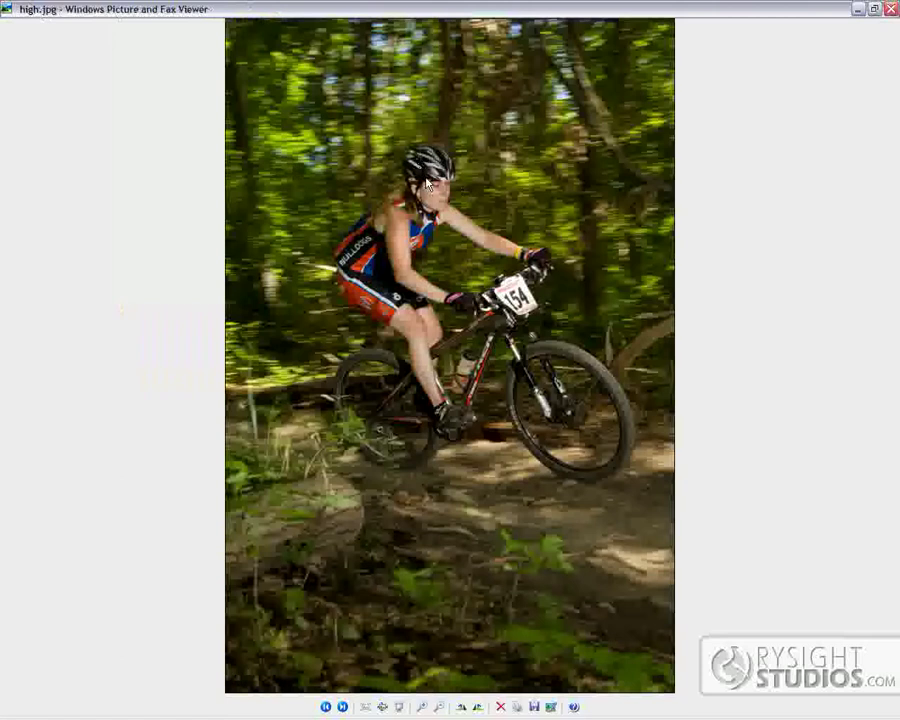
left_click(891, 9)
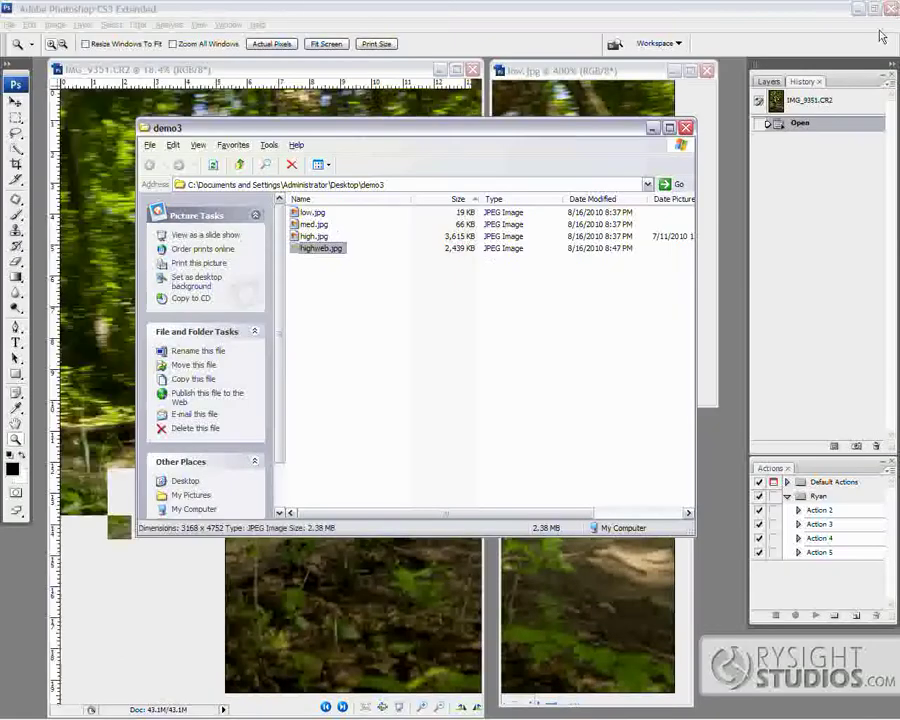
Shrink and move the demo3 folder window to compare its file sizes beside the open images, and close it.
left_click_drag(391, 138, 449, 232)
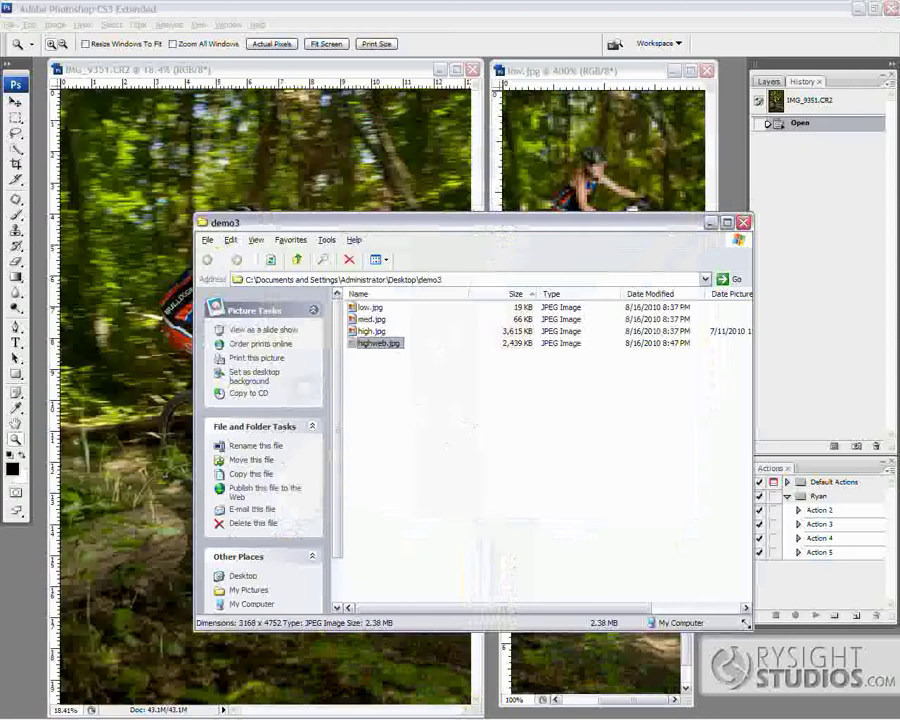
left_click_drag(745, 622, 716, 398)
left_click_drag(535, 233, 521, 435)
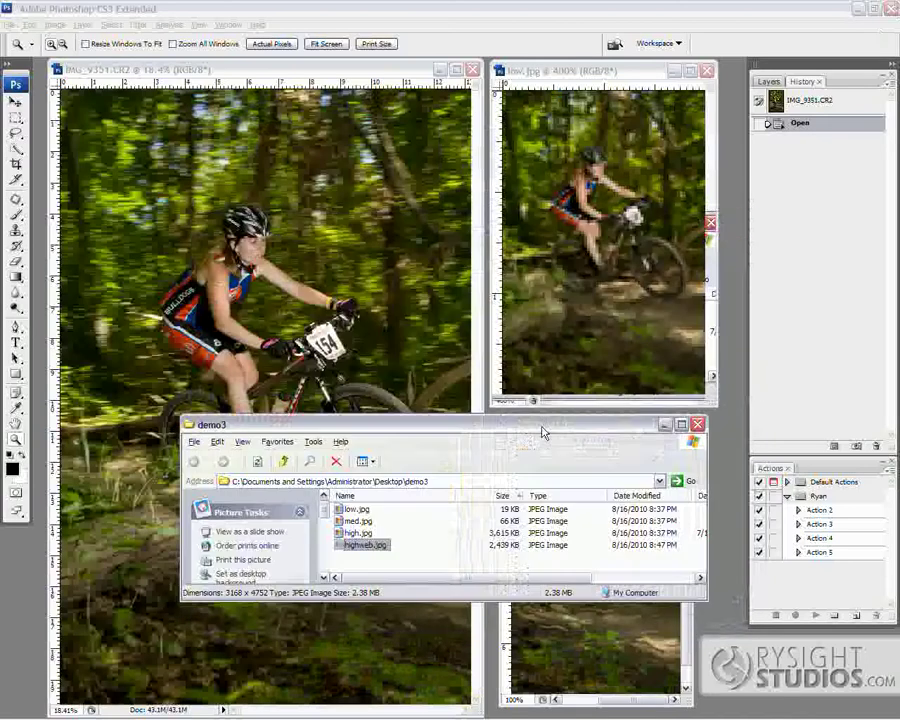
left_click(698, 425)
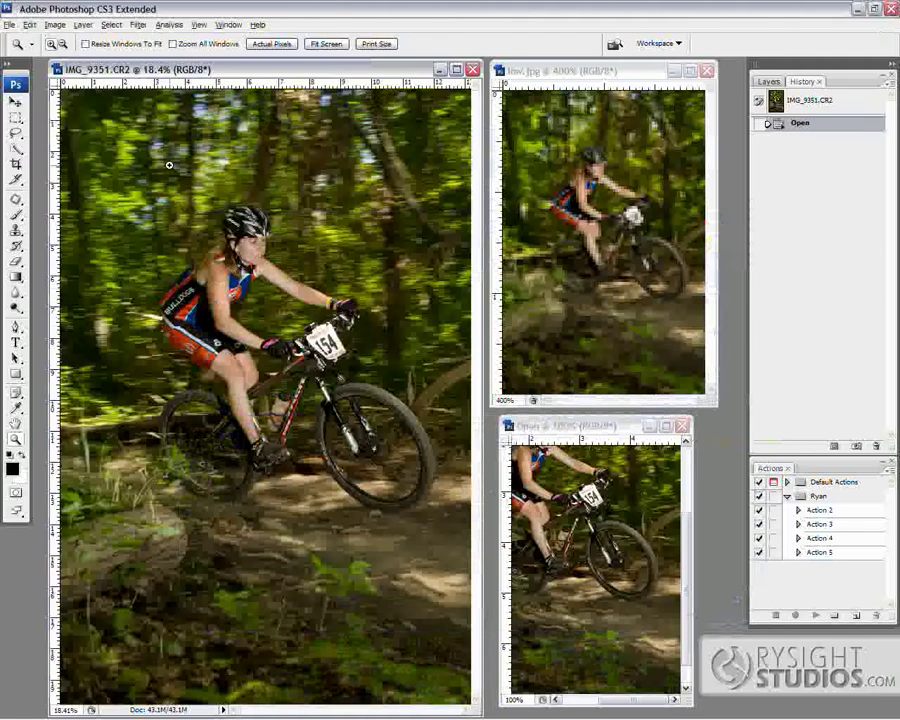
Move the IMG_9351.CR2 window slightly aside, place the medium-resolution Open image over it, and fit that image to the screen.
left_click_drag(170, 67, 164, 66)
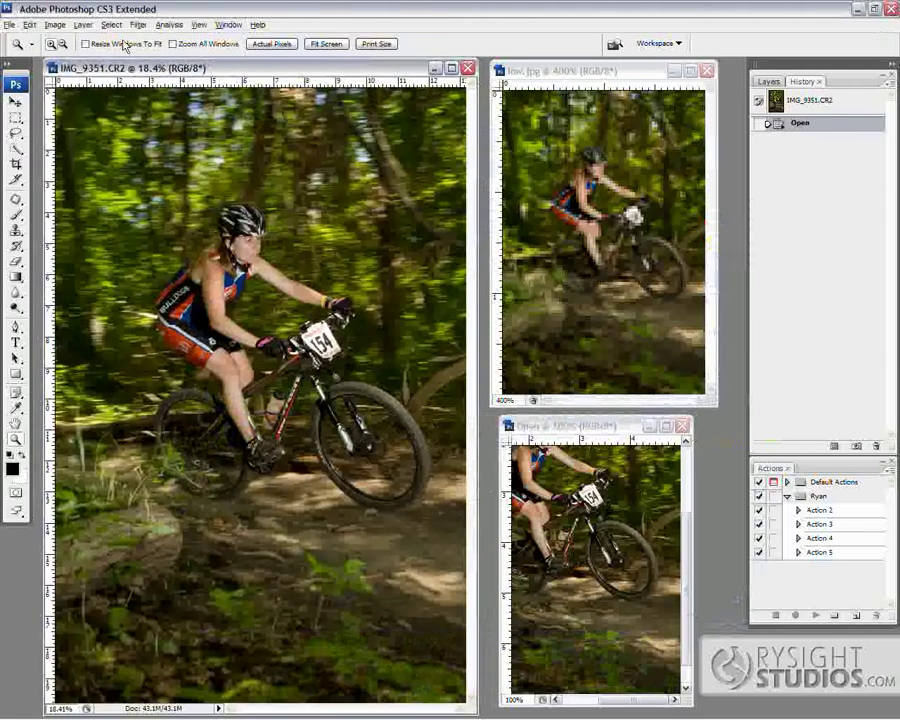
left_click(8, 24)
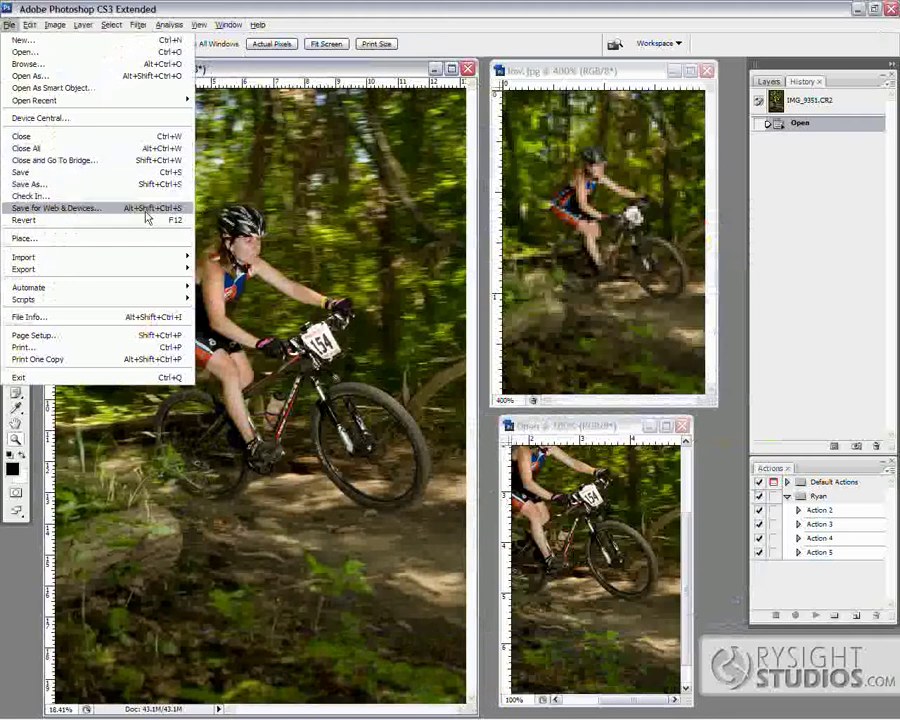
left_click(423, 303)
left_click_drag(600, 426, 365, 252)
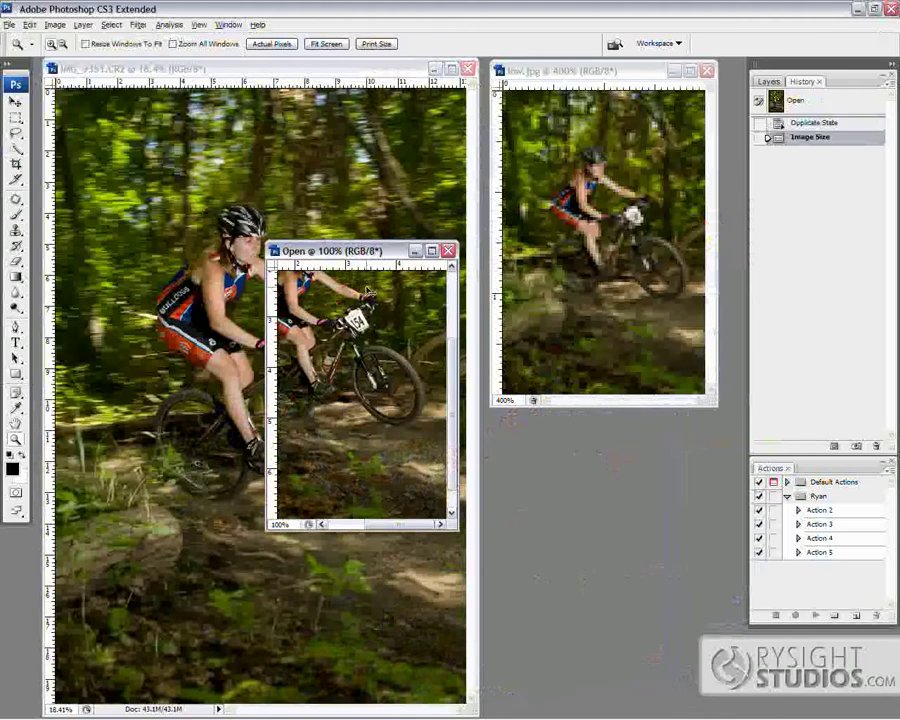
key("ctrl+0")
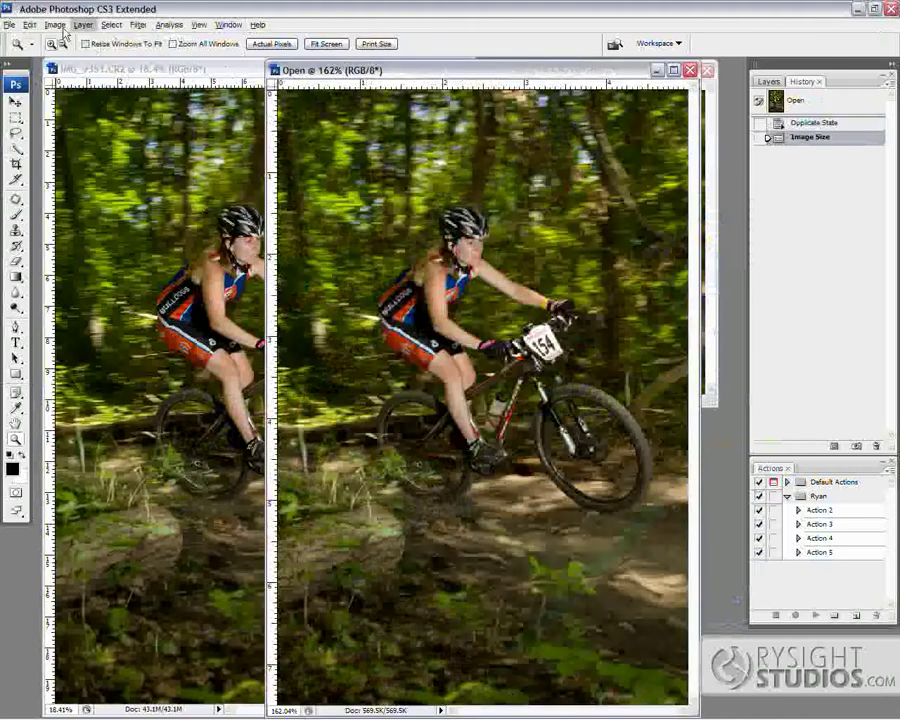
Prepare a Save for Web & Devices export of the Open image with the GIF 128 Dithered preset and reduce it to 93 colors.
left_click(31, 25)
mouse_move(8, 25)
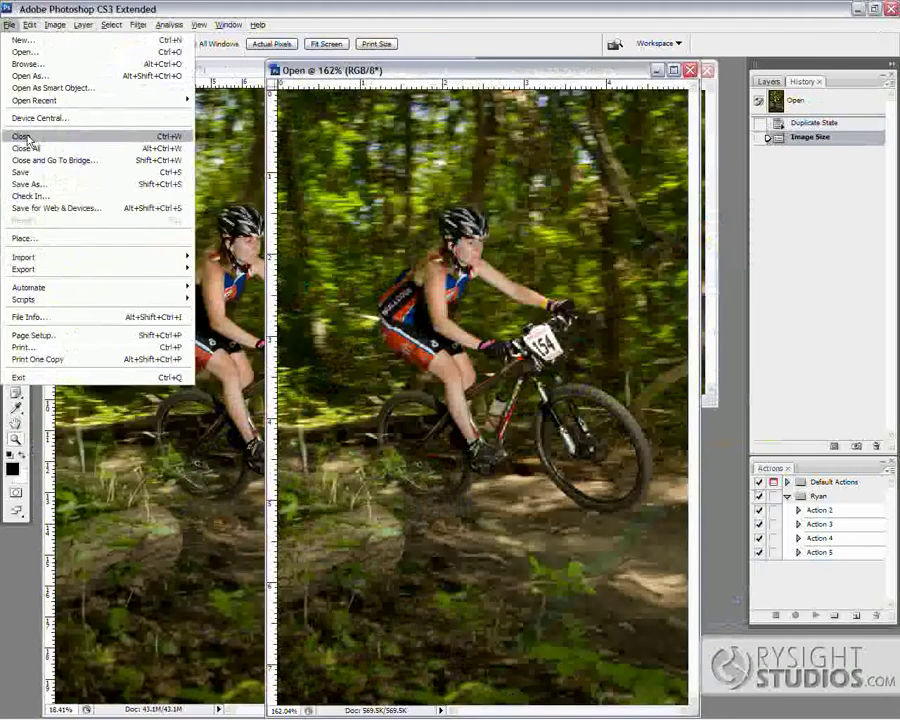
mouse_move(66, 293)
left_click(60, 208)
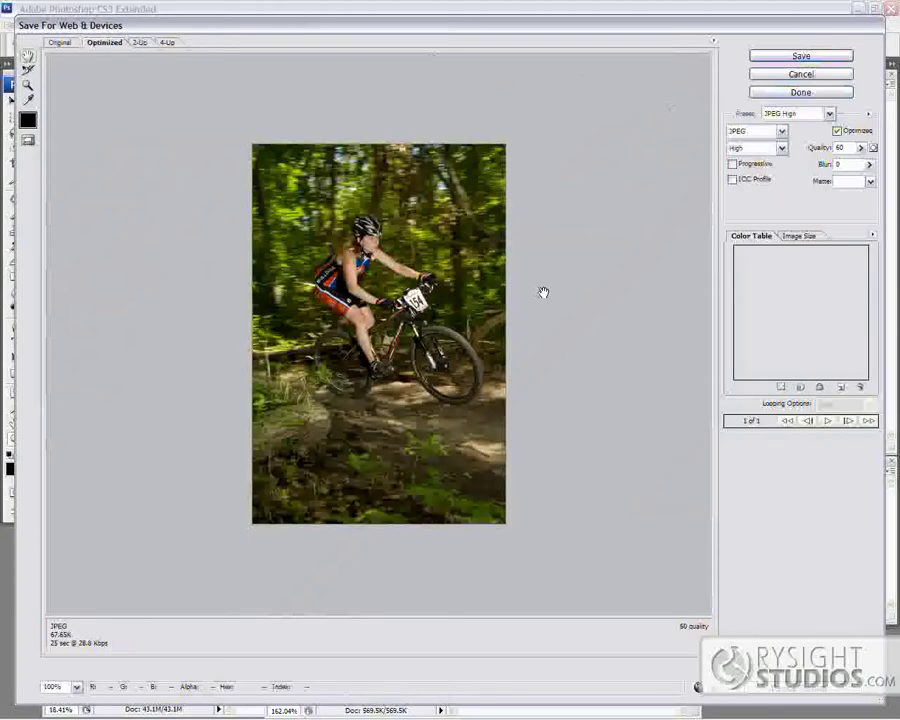
left_click(829, 114)
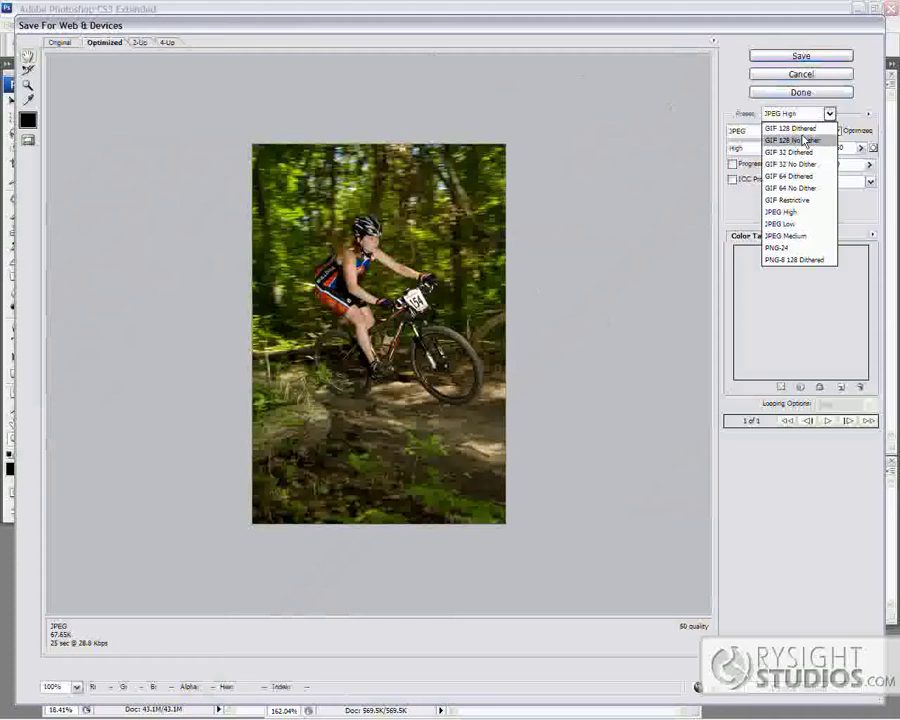
left_click(804, 130)
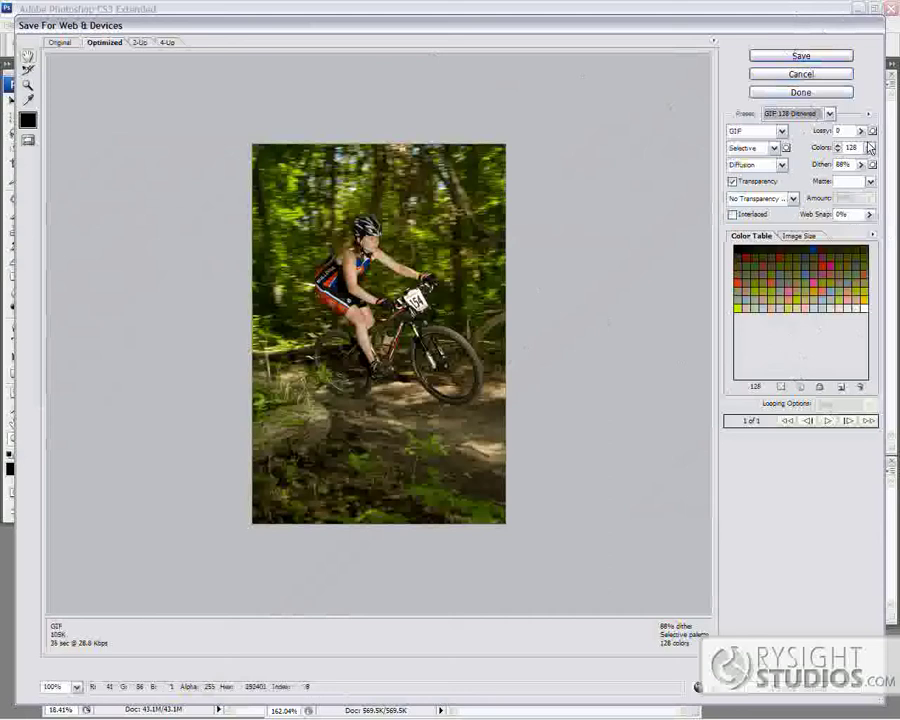
left_click_drag(839, 150, 839, 158)
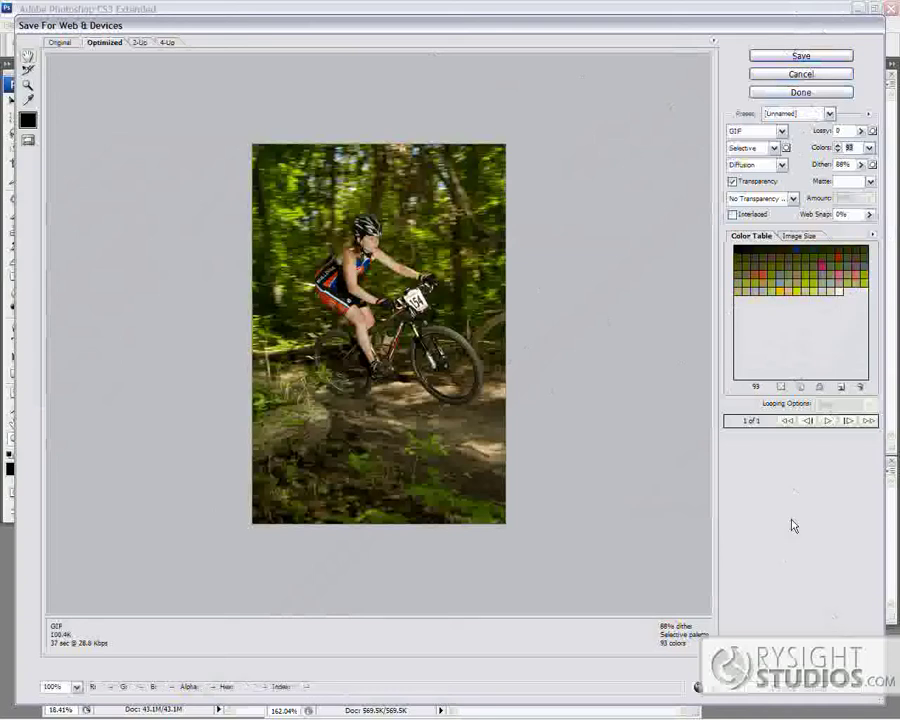
Save the optimized image as Open.gif in the demo3 folder.
left_click(796, 56)
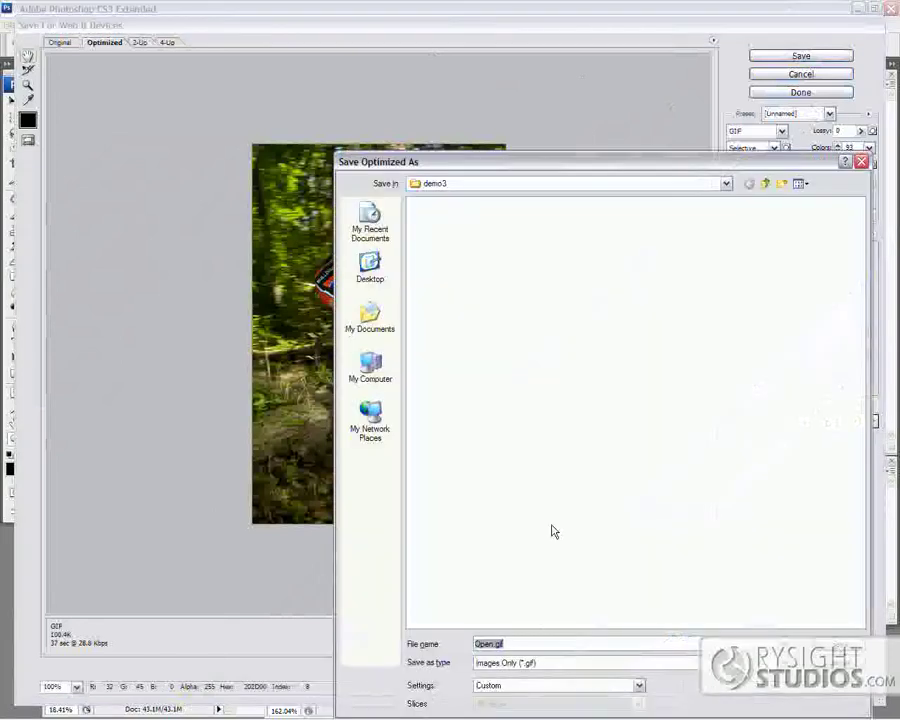
left_click(524, 383)
left_click_drag(642, 147, 514, 90)
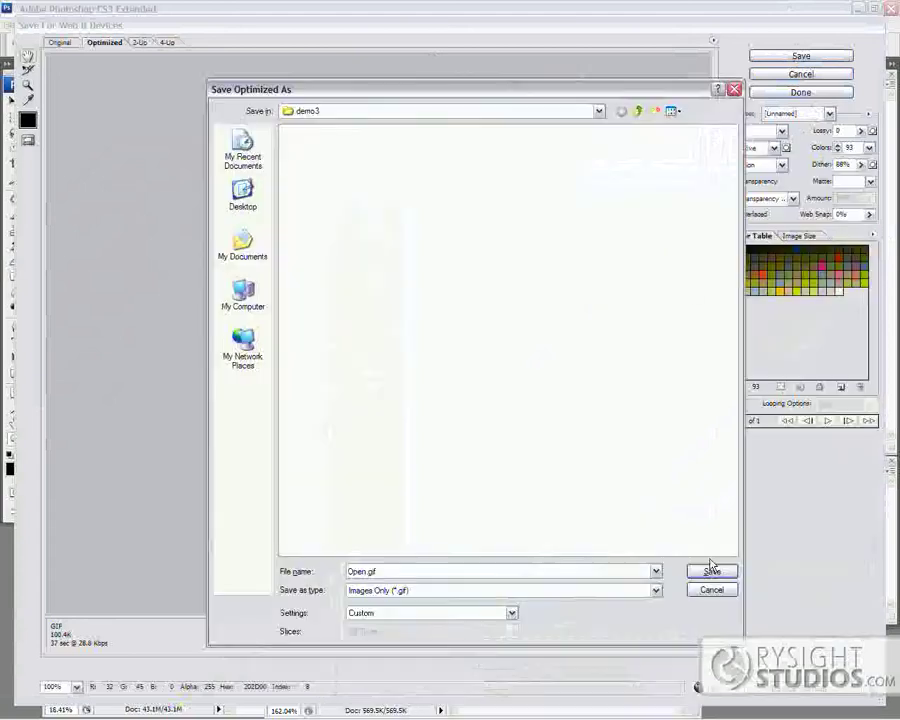
left_click(714, 568)
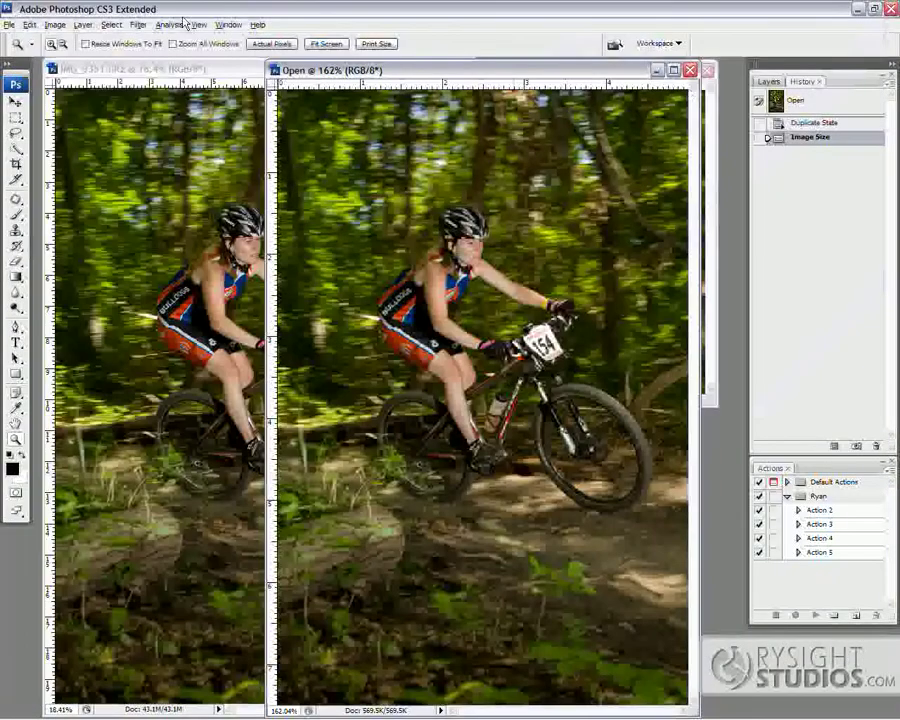
left_click(8, 24)
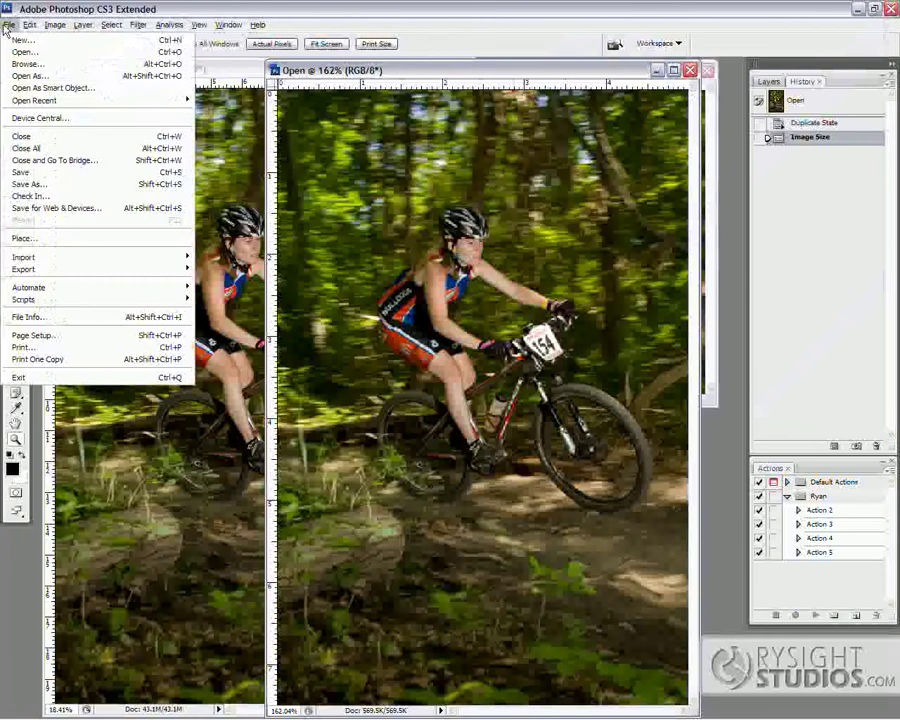
left_click(40, 172)
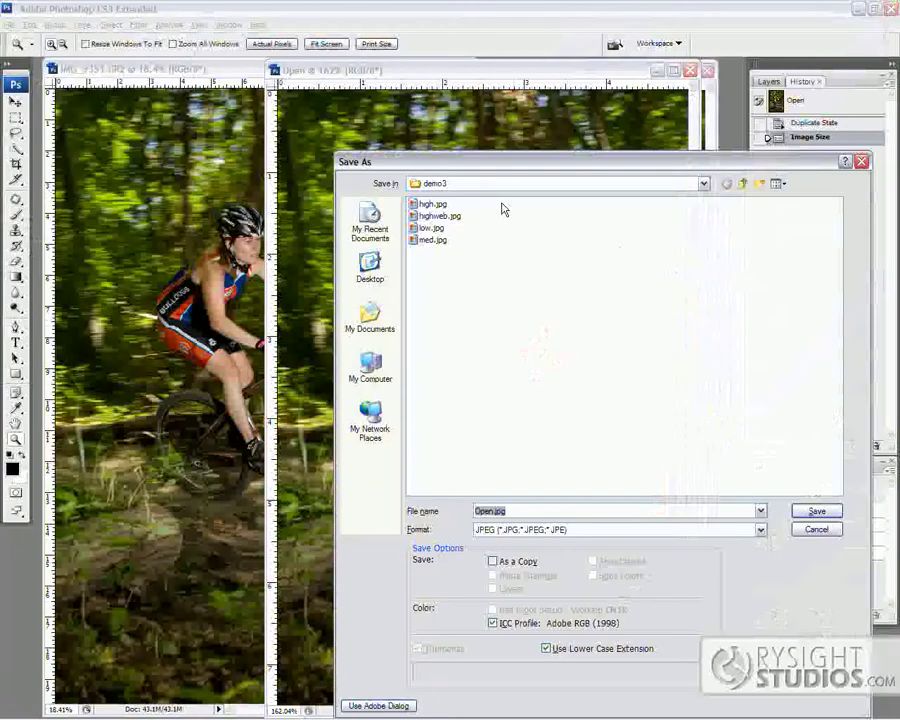
left_click(816, 529)
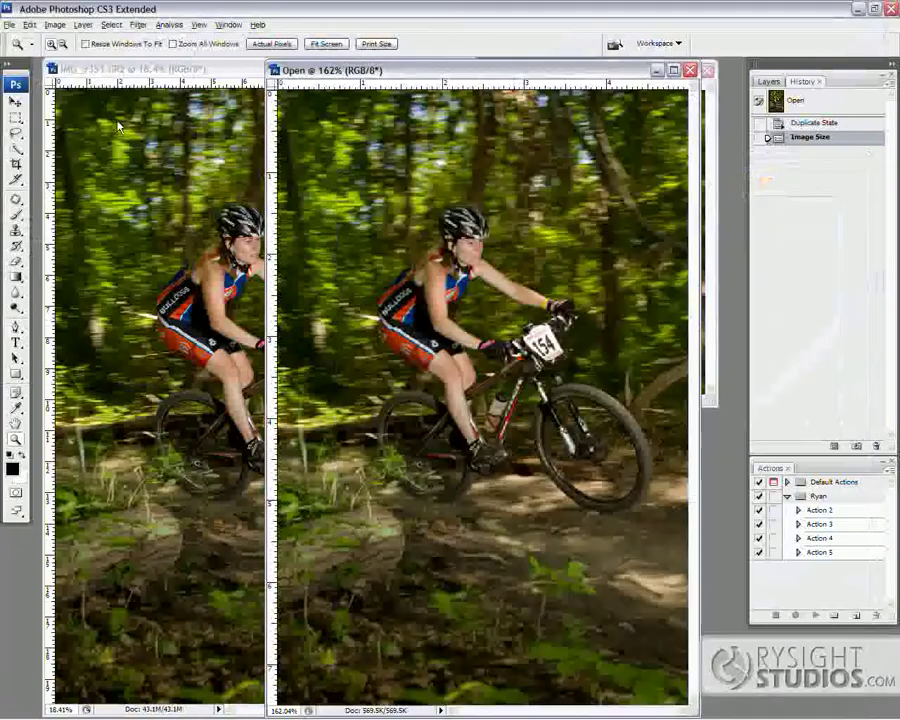
Preview the Open image with the PNG-24 preset in Save for Web & Devices, and leave without exporting.
left_click(8, 24)
left_click(60, 207)
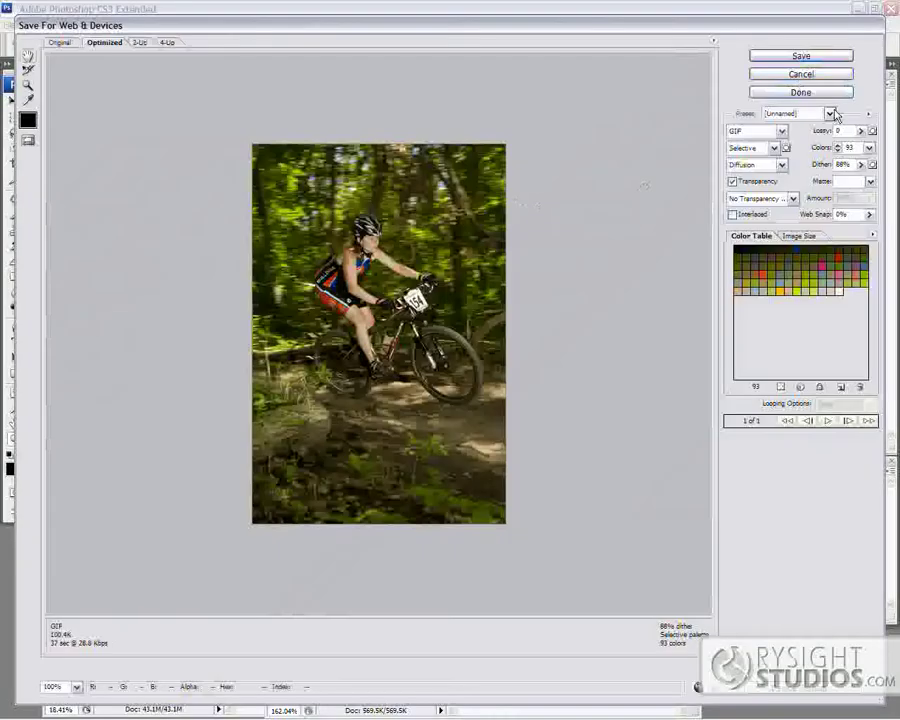
left_click(831, 114)
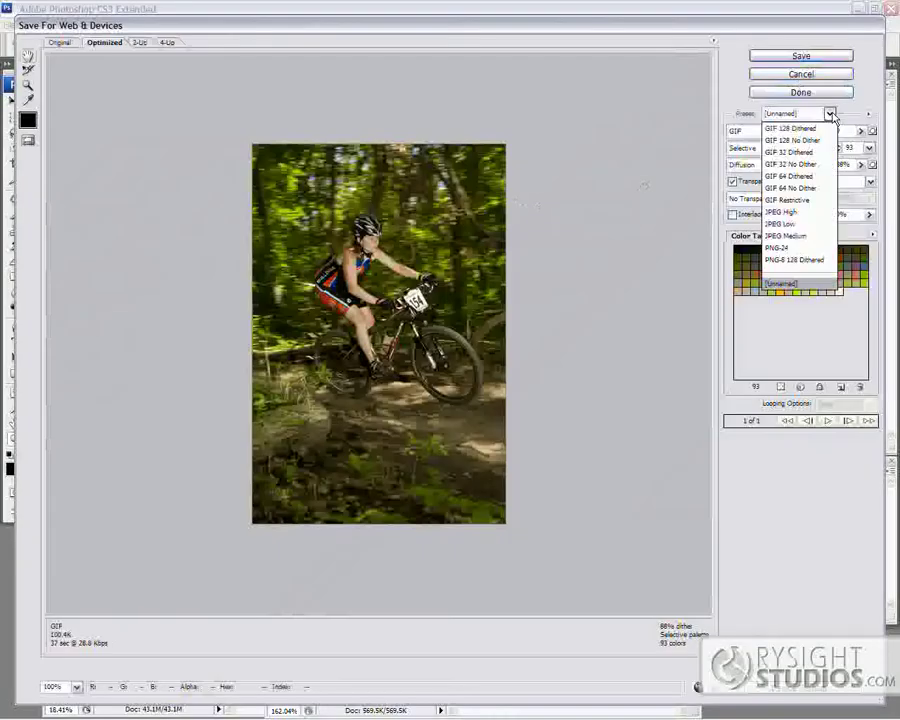
left_click(778, 249)
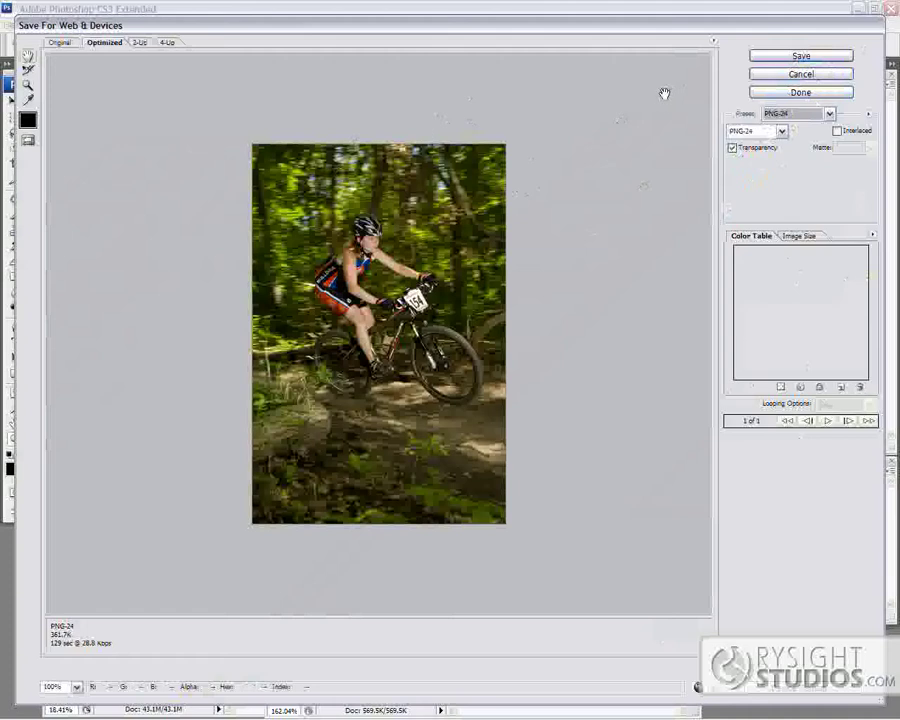
left_click(804, 75)
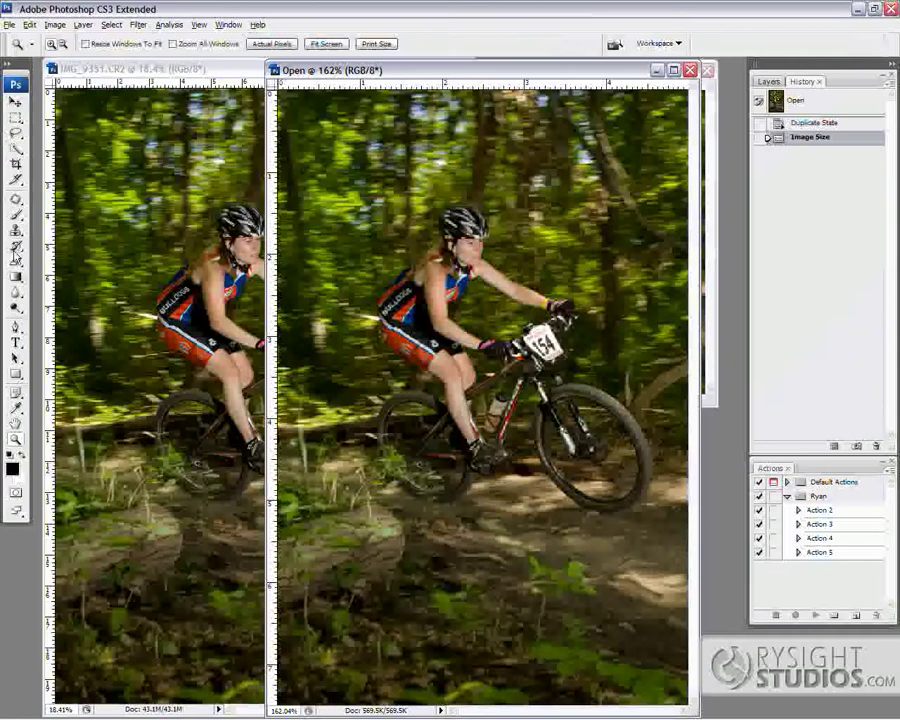
Convert the Background into a regular layer named Layer 0 and delete a wide rectangular area above the rider's head to transparency.
left_click(15, 117)
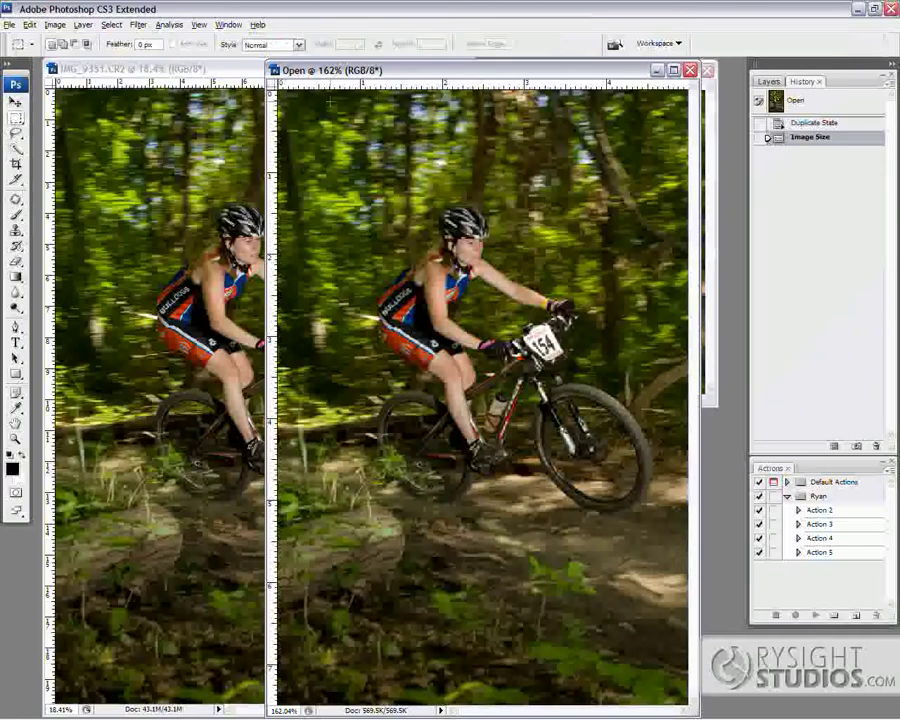
left_click(770, 82)
double_click(790, 137)
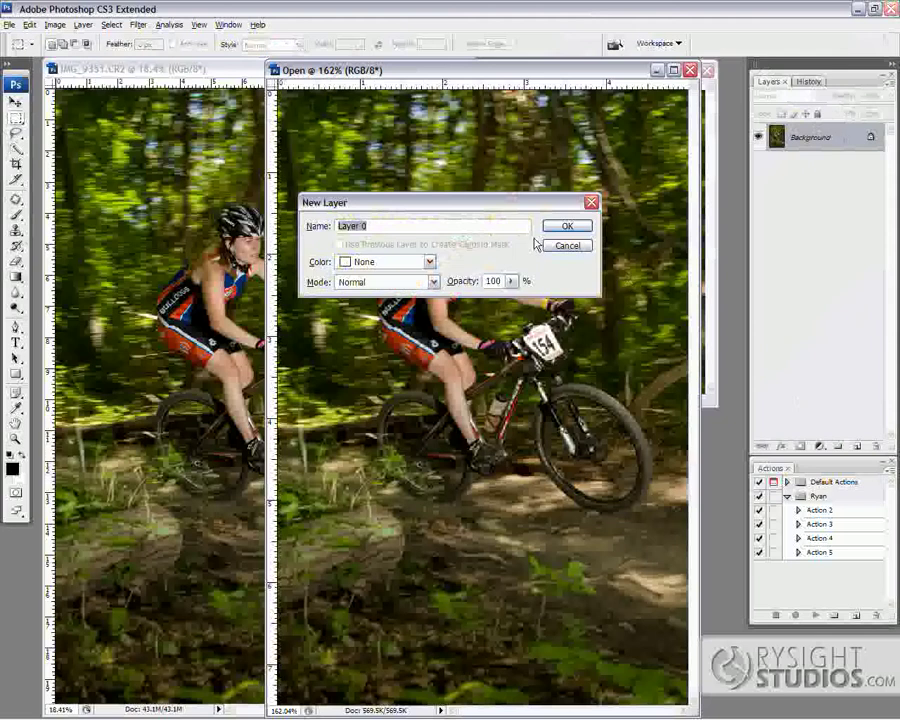
key("Return")
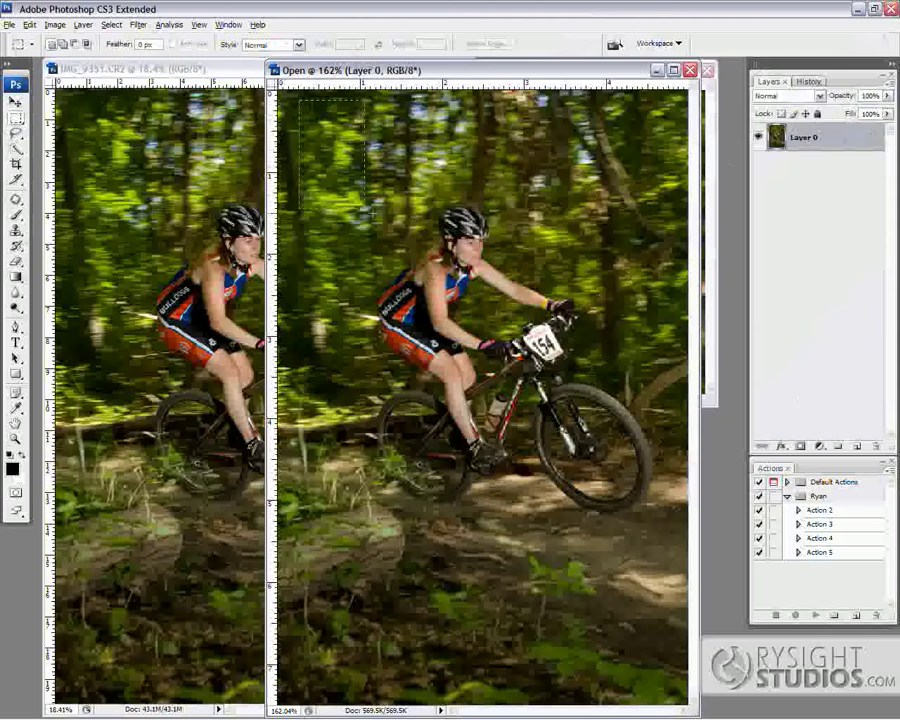
left_click_drag(300, 100, 605, 180)
key("Delete")
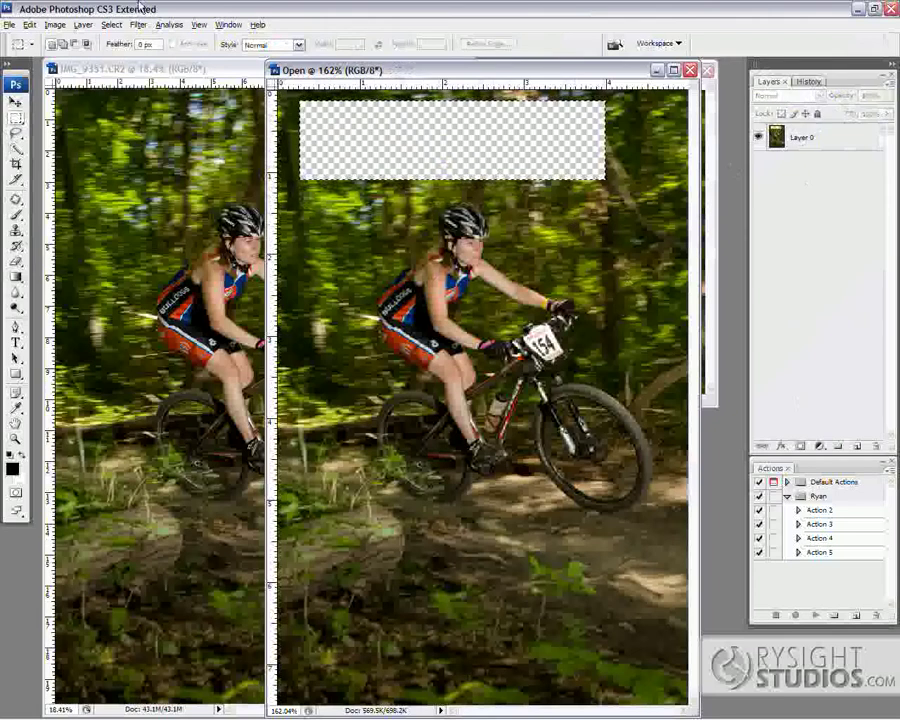
In Save for Web & Devices, preview the cut-out image with the JPEG Low preset, and switch the export to the PNG-24 preset.
left_click(9, 24)
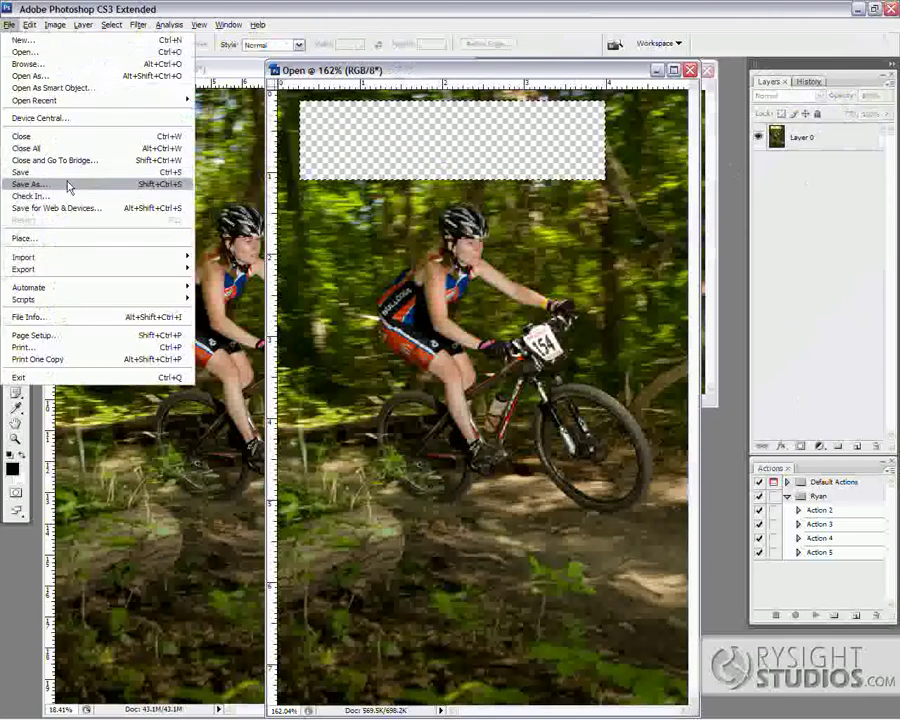
left_click(60, 208)
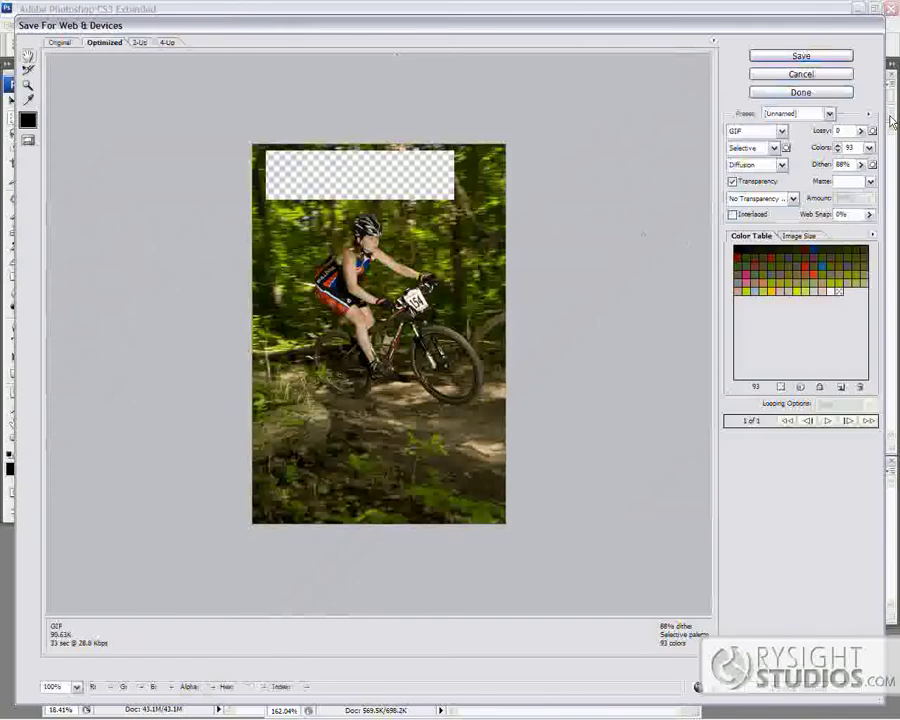
left_click(828, 114)
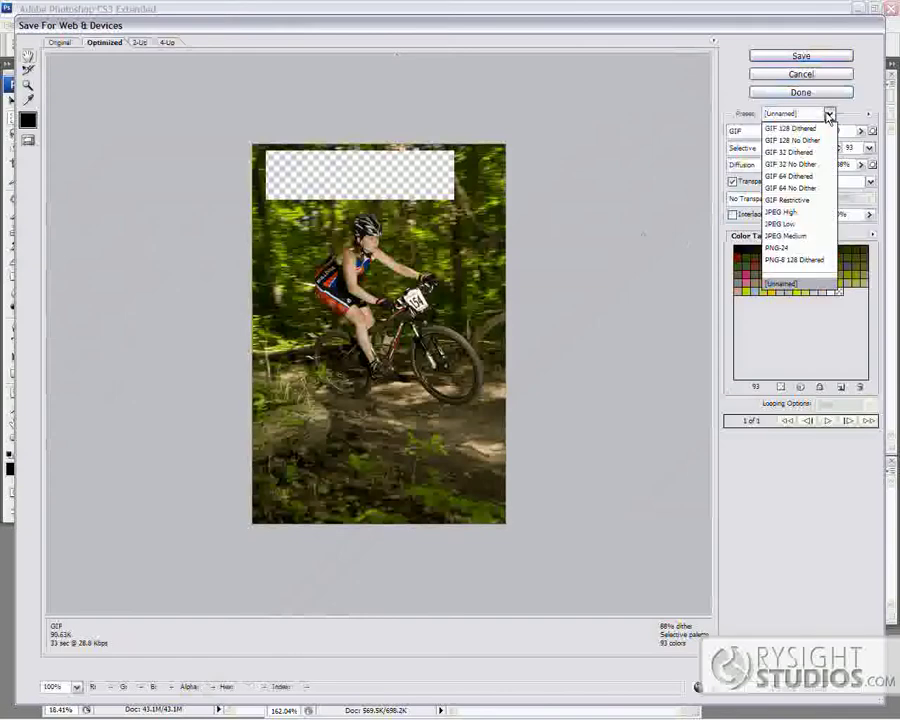
left_click(791, 225)
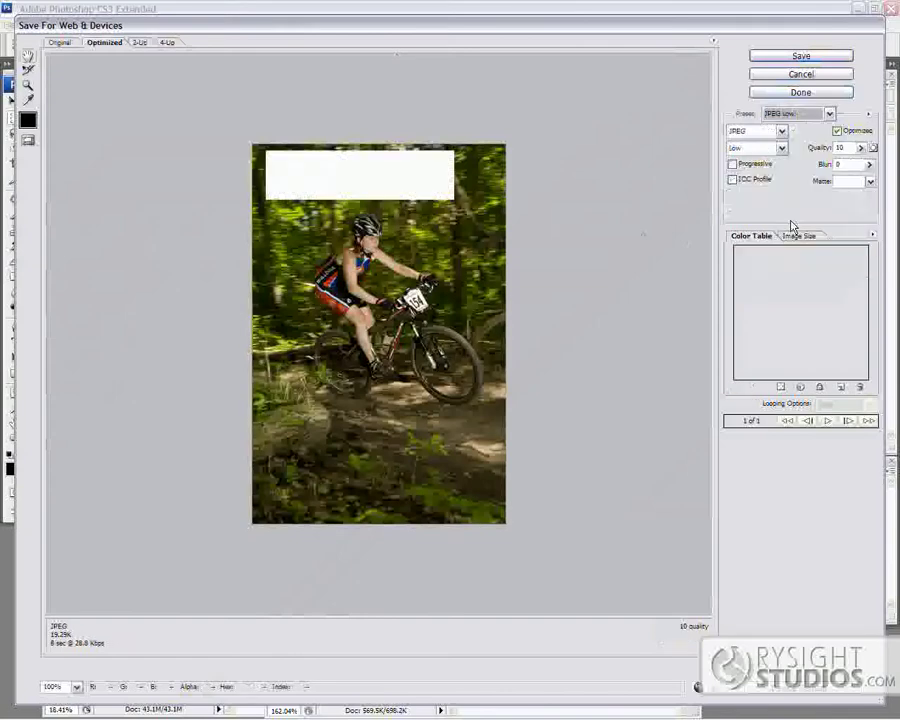
left_click(828, 114)
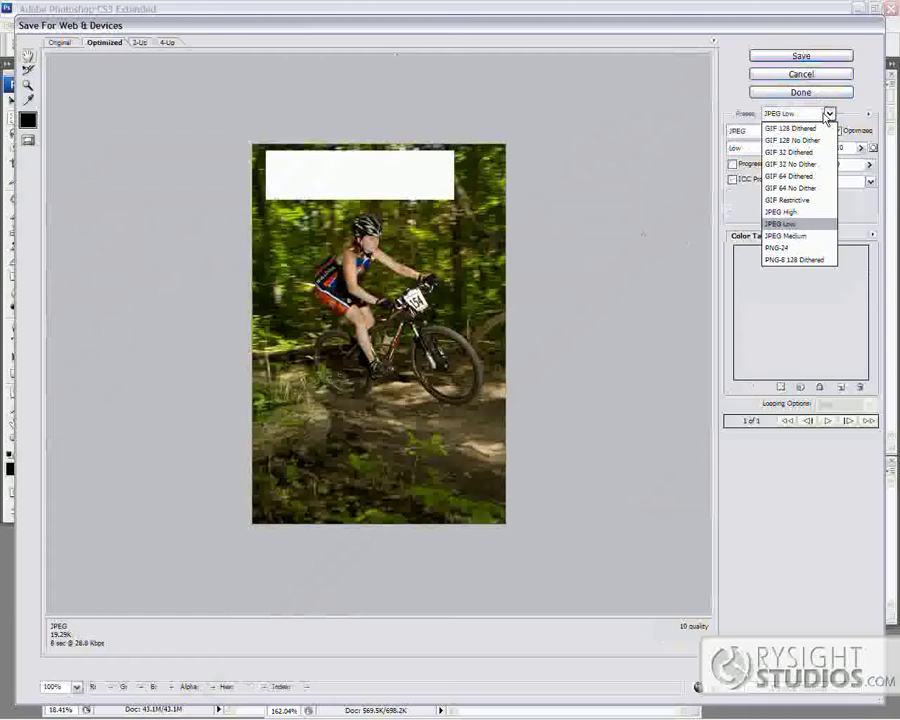
left_click(796, 248)
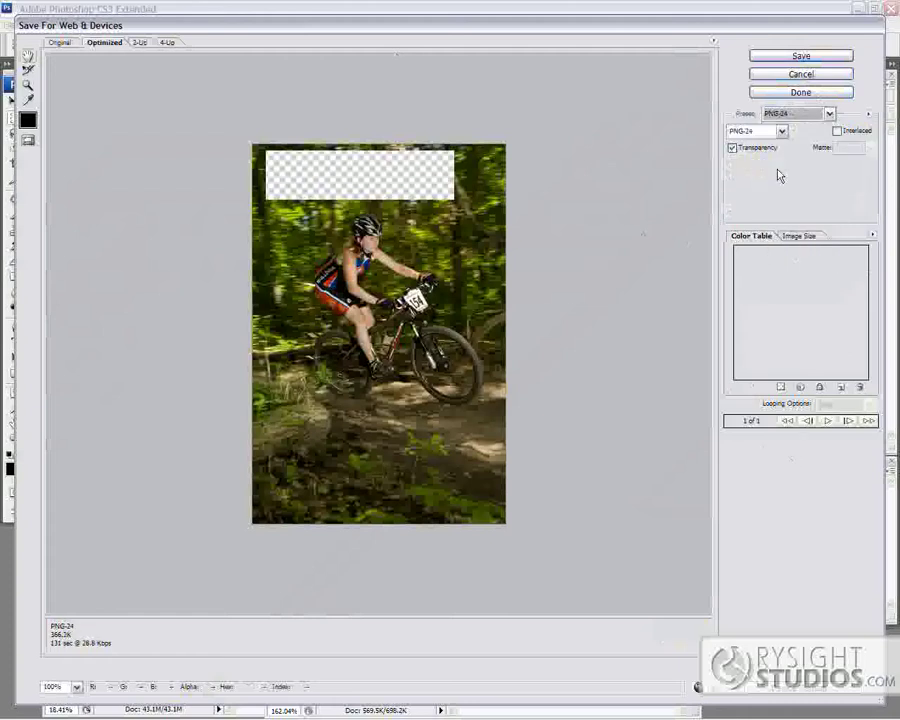
Save the transparent image as Open.png in the demo3 folder.
left_click(800, 57)
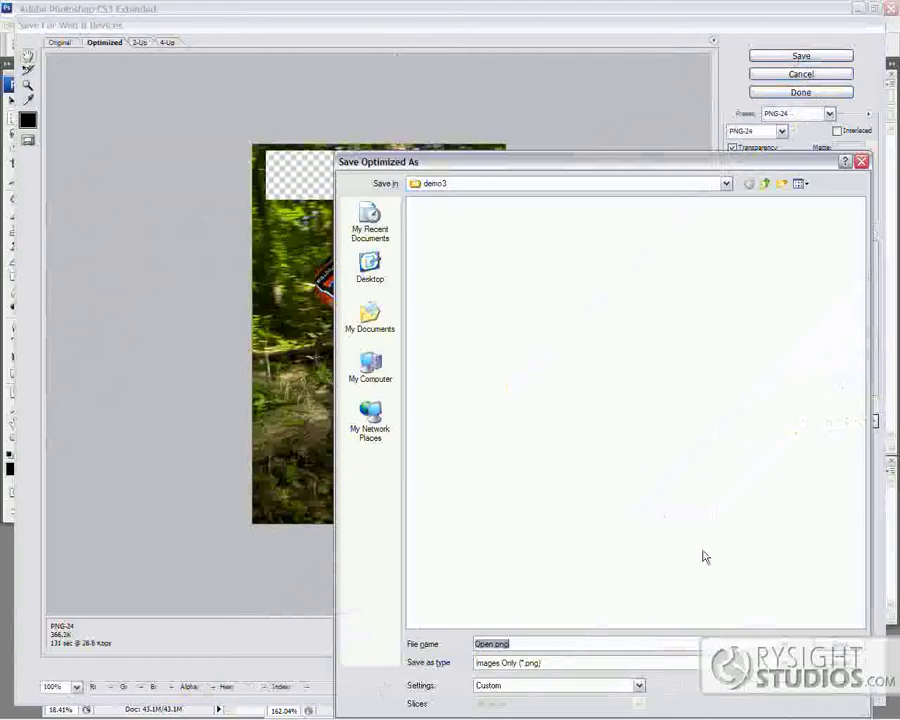
left_click_drag(683, 163, 562, 69)
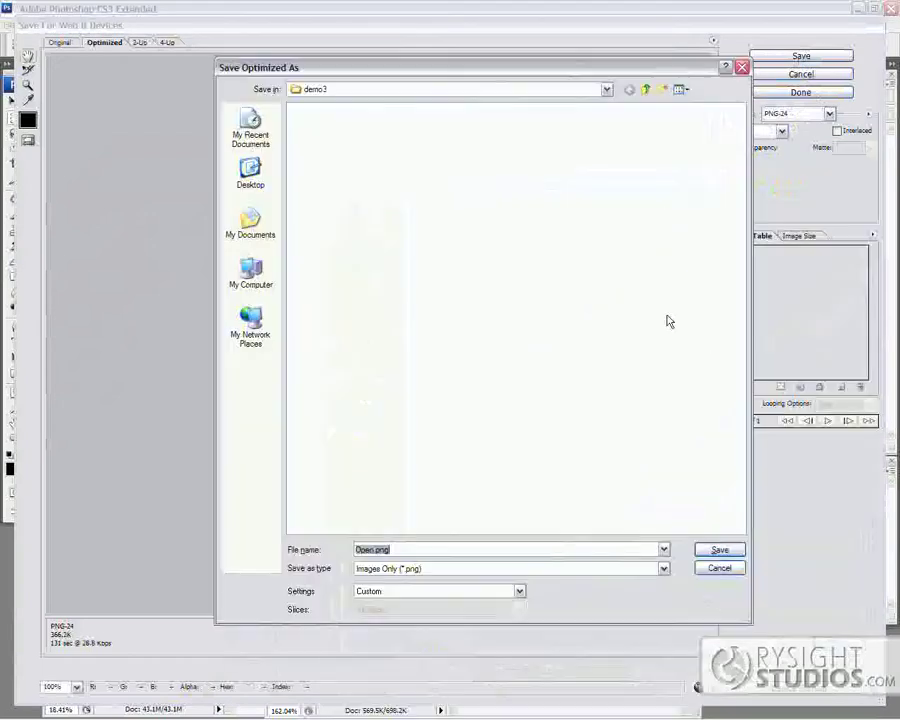
left_click(720, 551)
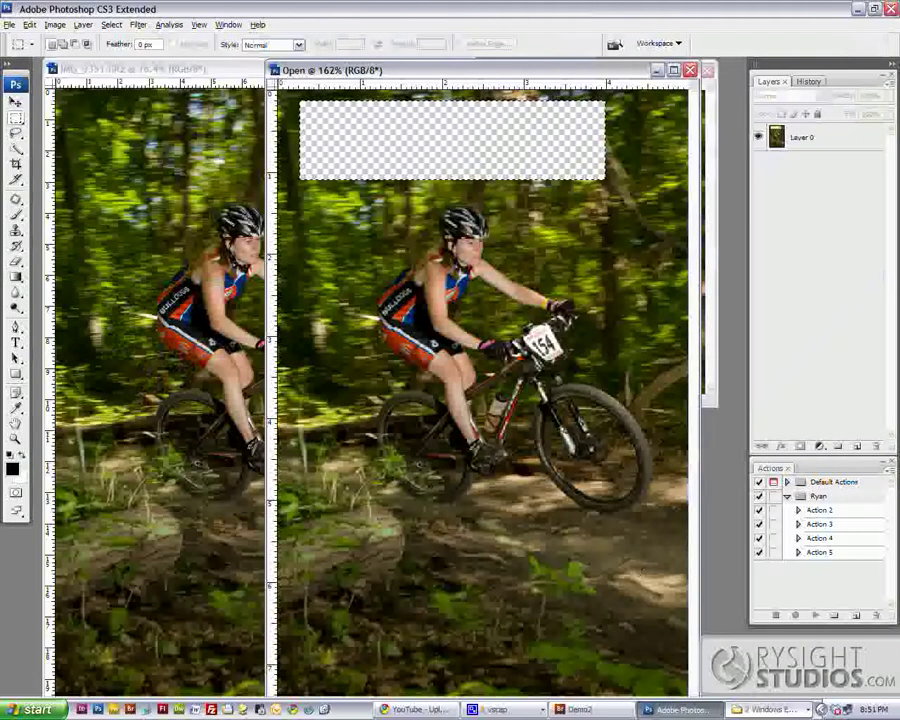
Show the desktop and open the demo3 folder to check the exported Open.gif and Open.png files.
left_click(778, 709)
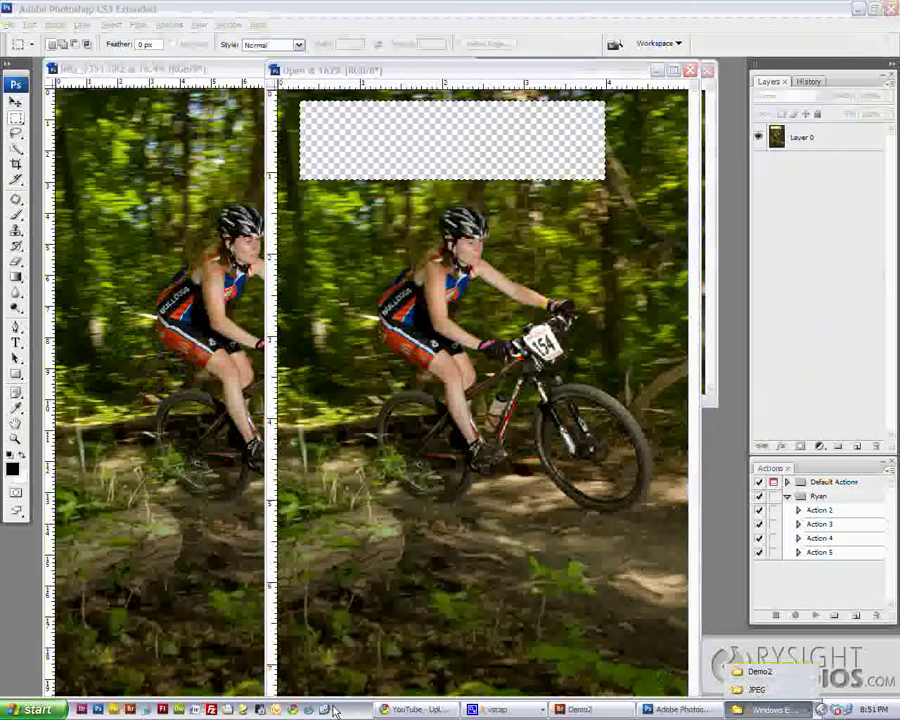
left_click(234, 500)
left_click(322, 709)
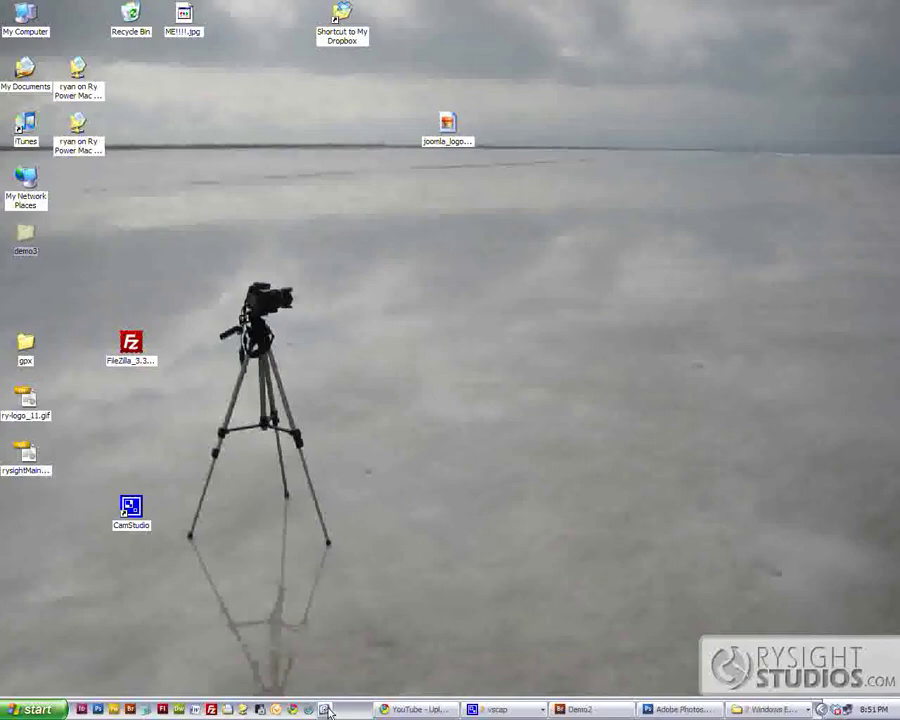
double_click(25, 235)
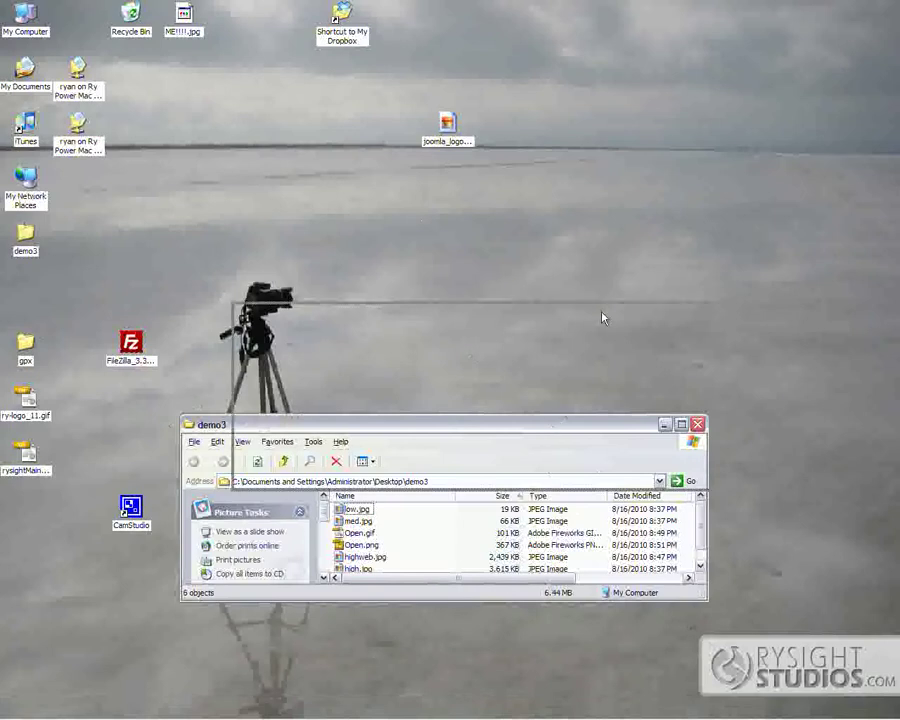
Move and enlarge the demo3 folder window to list all files, and check the details of Open.png.
left_click_drag(600, 424, 665, 264)
left_click_drag(771, 436, 806, 572)
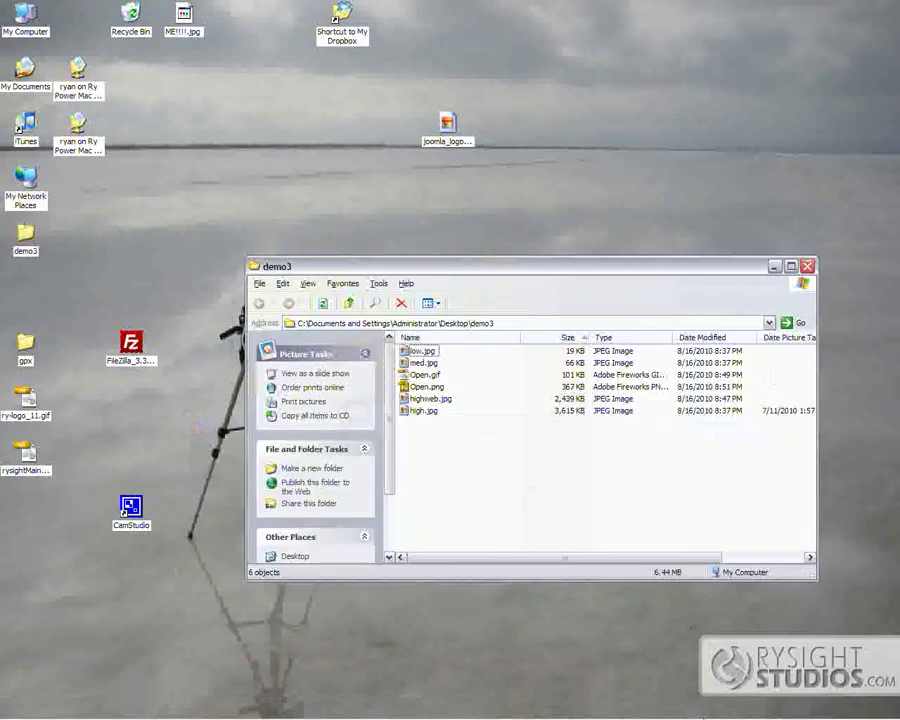
left_click(433, 388)
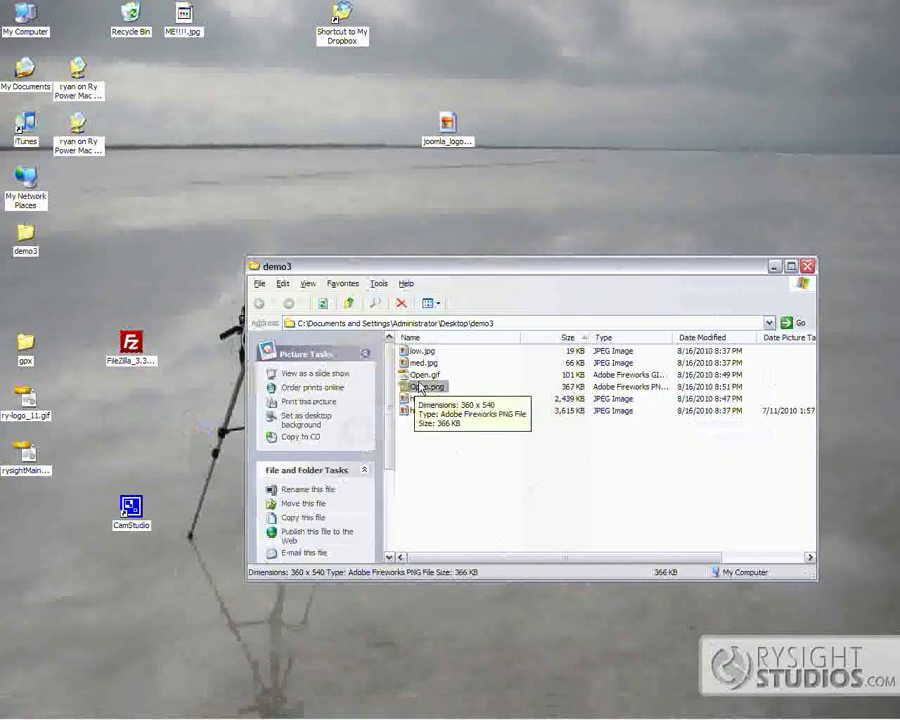
Open Open.gif in Windows Picture and Fax Viewer and examine the rider's detail enlarged.
double_click(421, 375)
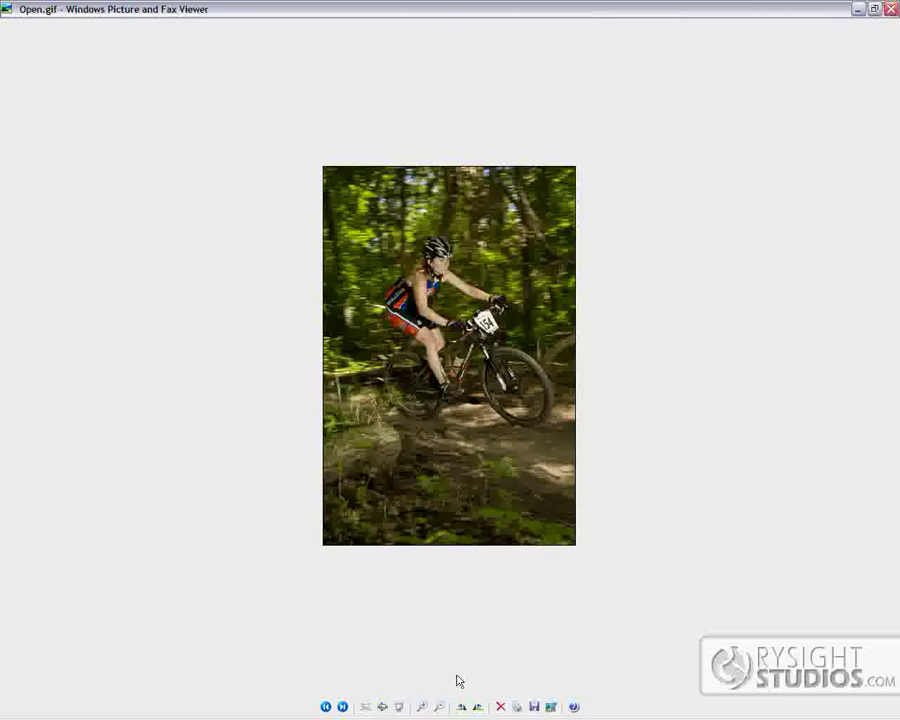
double_click(421, 707)
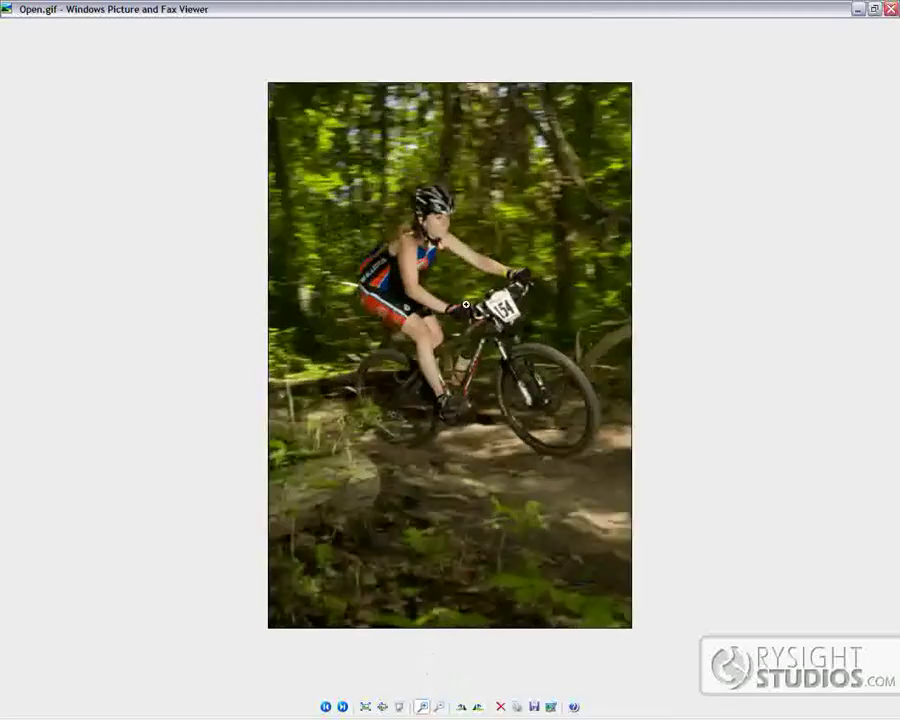
left_click(421, 707)
left_click(421, 707)
left_click(440, 268)
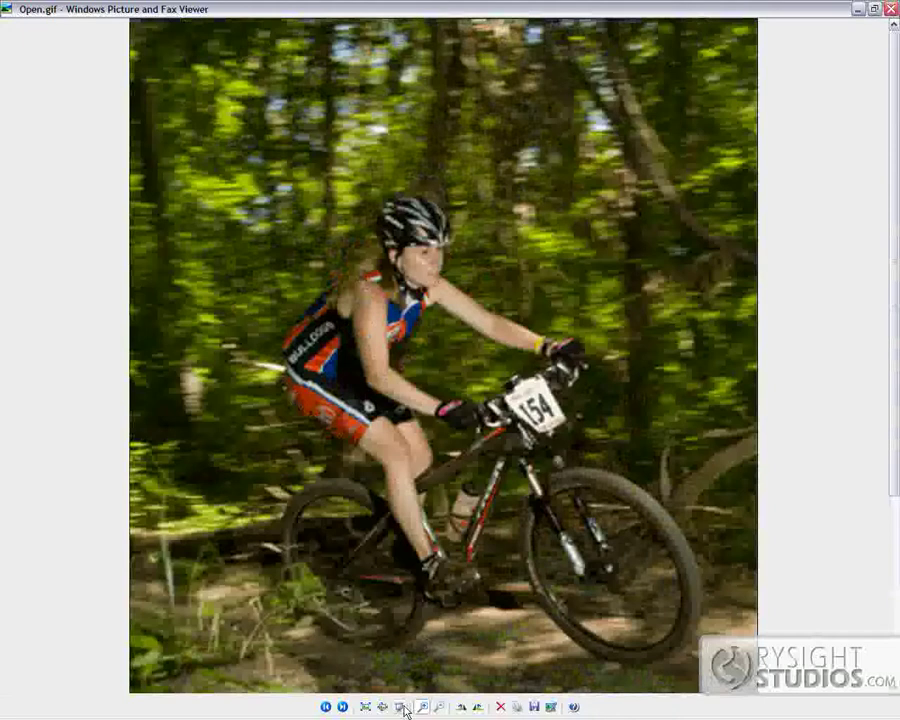
View Open.png in the viewer and examine its transparent area and the rider's detail enlarged.
left_click(343, 707)
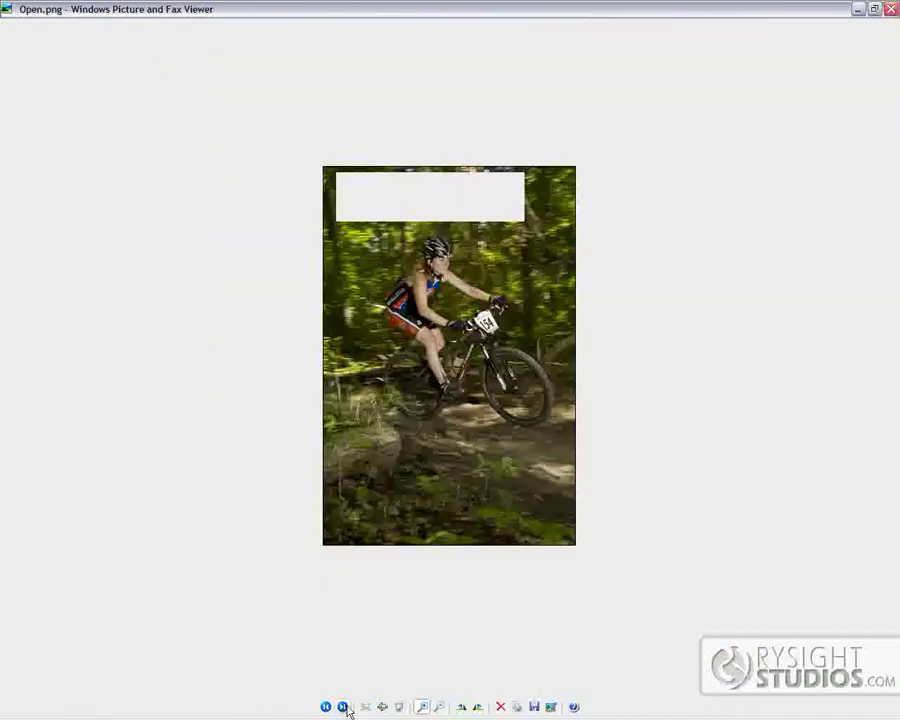
left_click(582, 440)
left_click(582, 440)
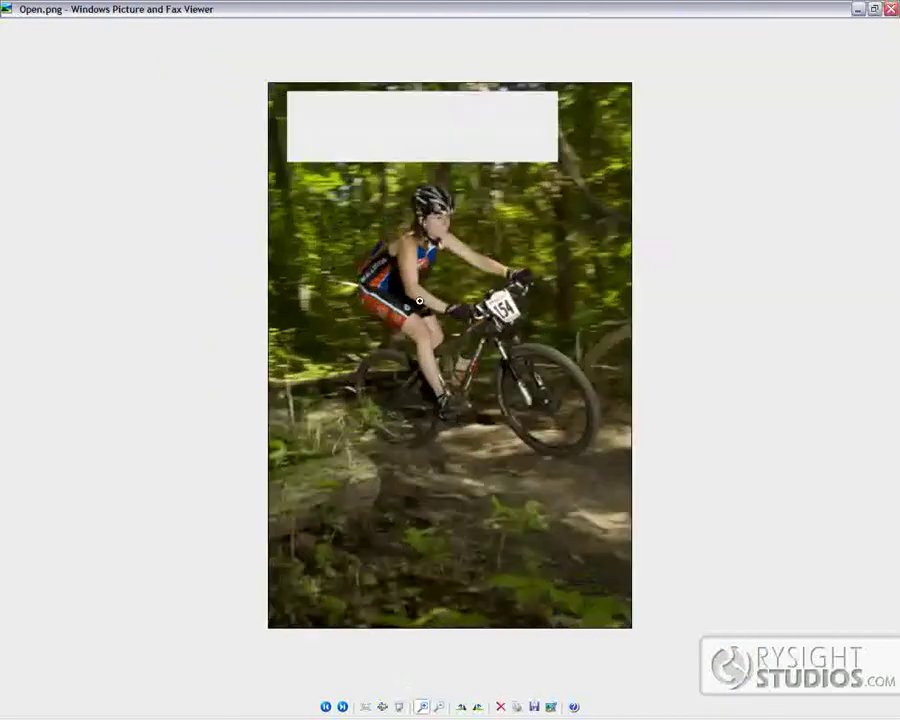
left_click(414, 298)
left_click(380, 28)
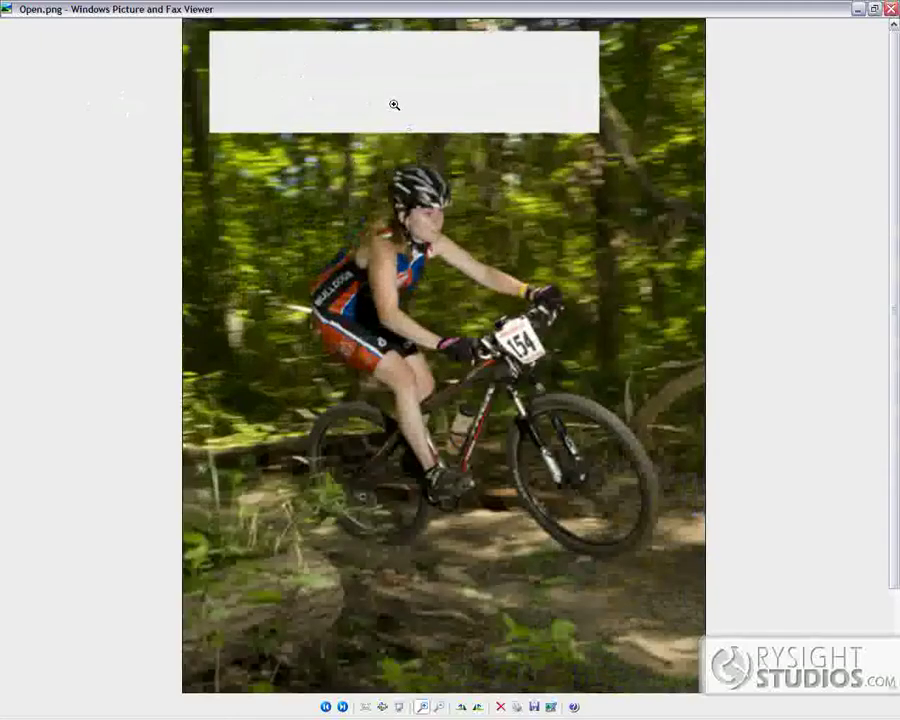
left_click(400, 251)
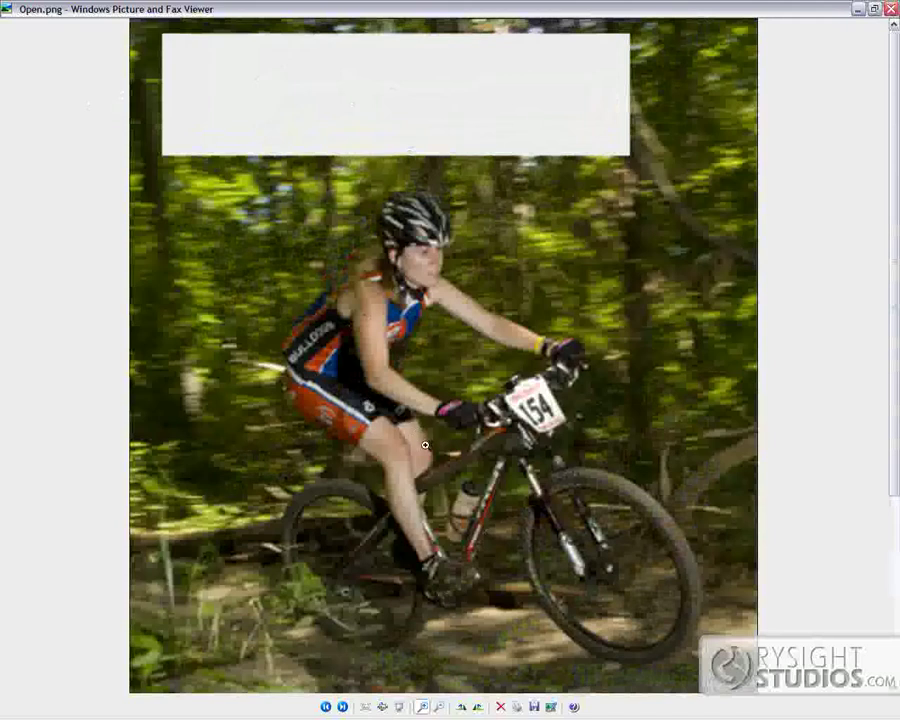
Examine highweb.jpg enlarged for comparison, close the picture viewer and switch back to Photoshop.
left_click(342, 707)
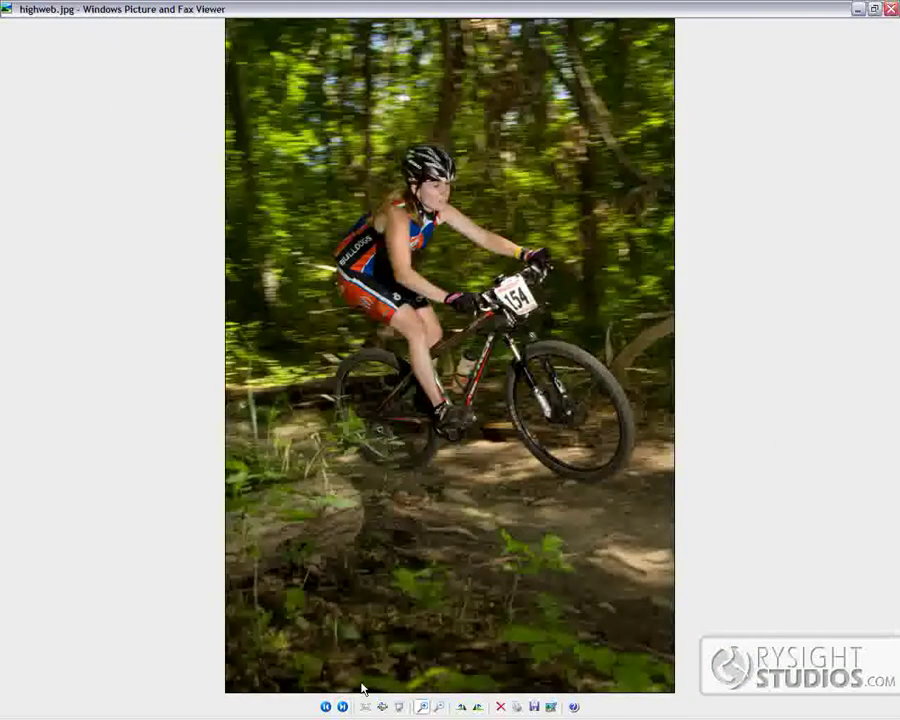
left_click(438, 244)
left_click(413, 309)
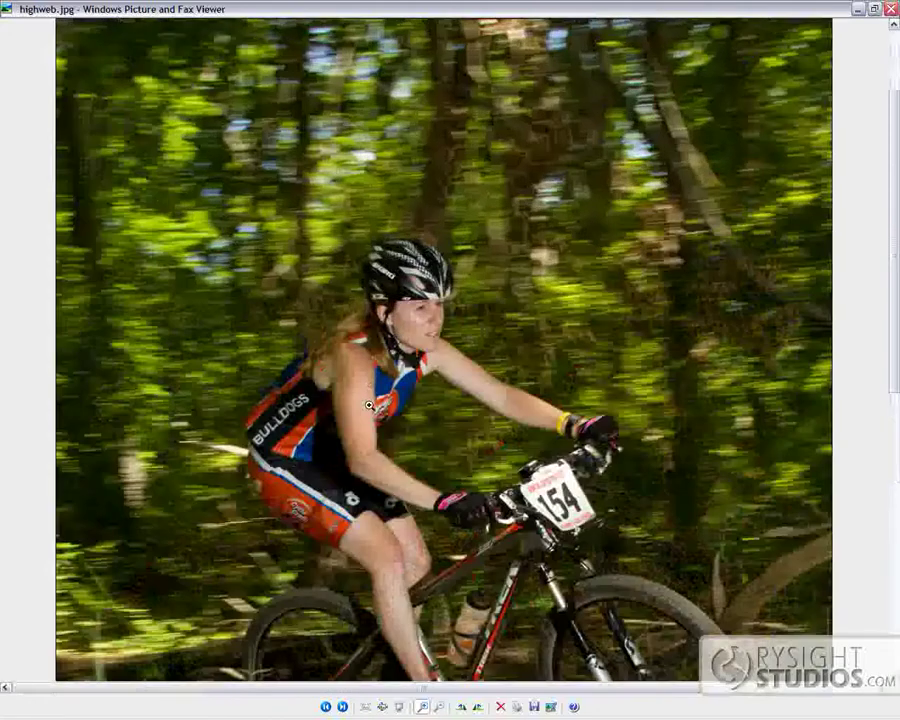
left_click(422, 369)
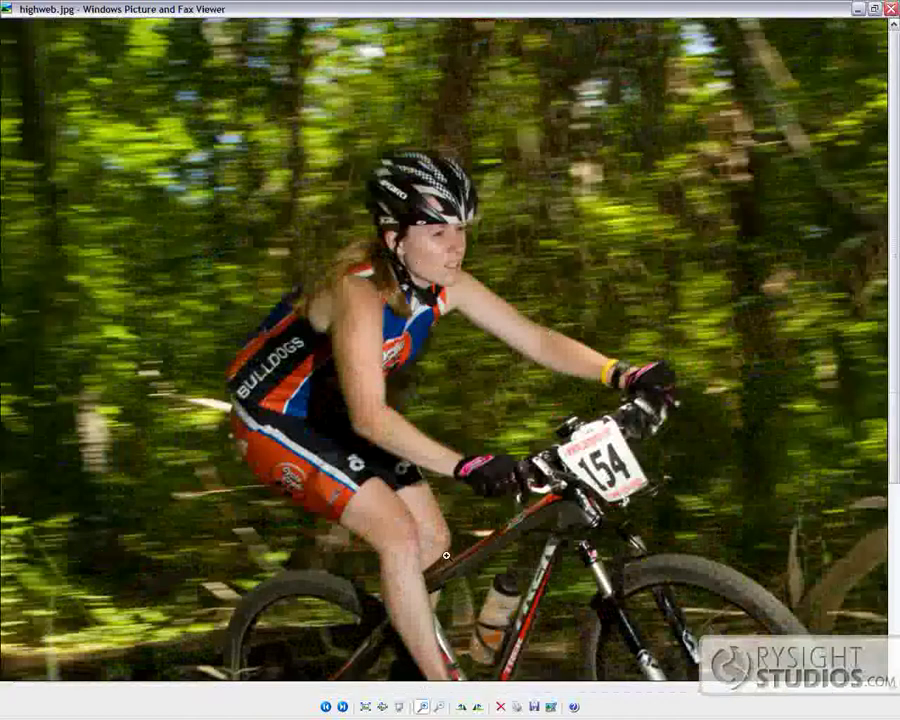
key("ctrl+b")
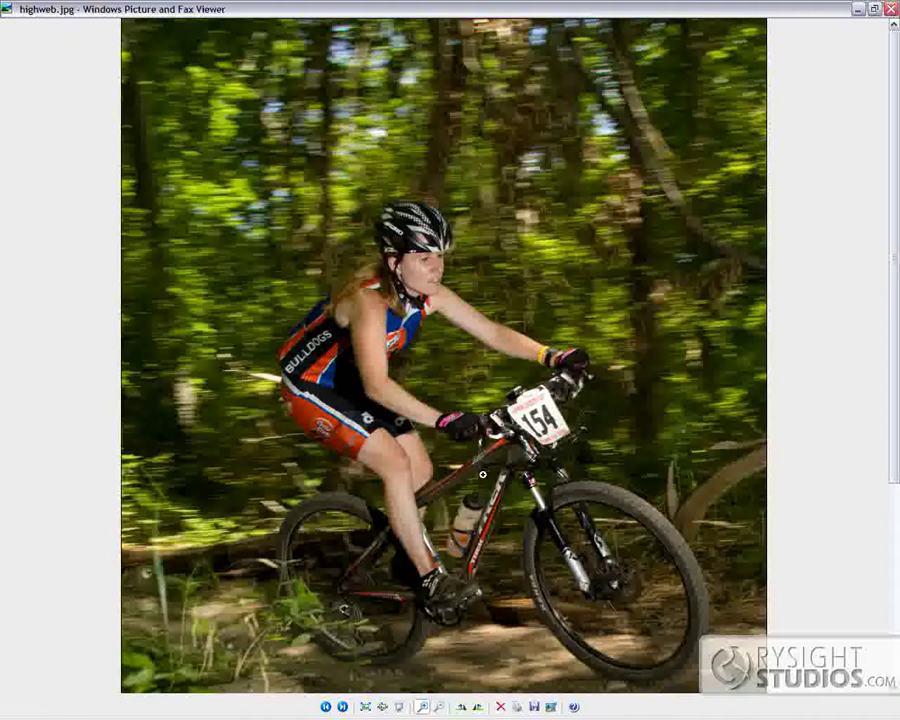
left_click(890, 9)
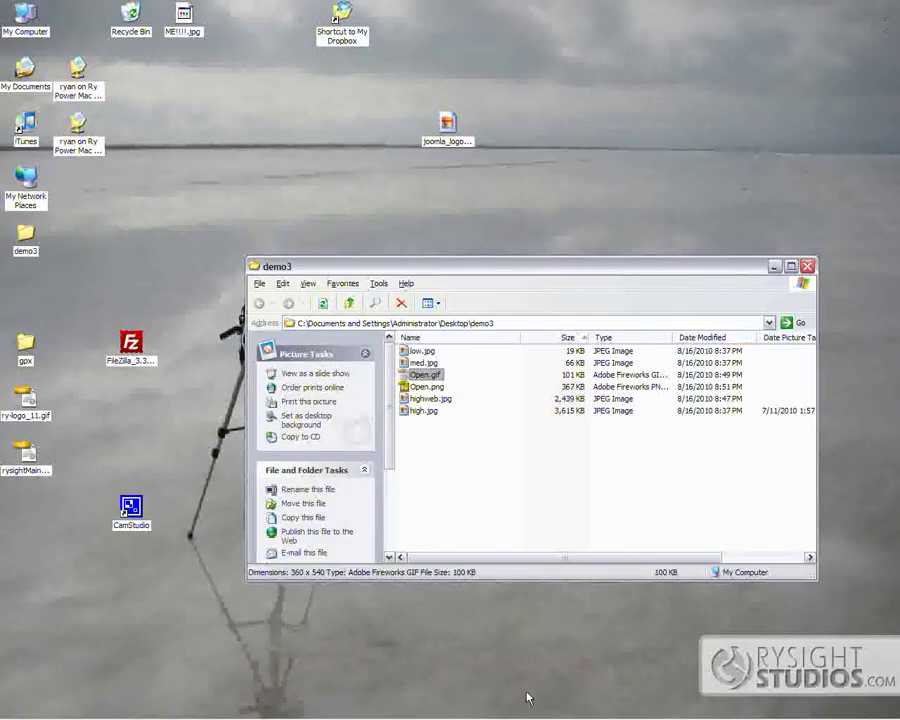
left_click(676, 710)
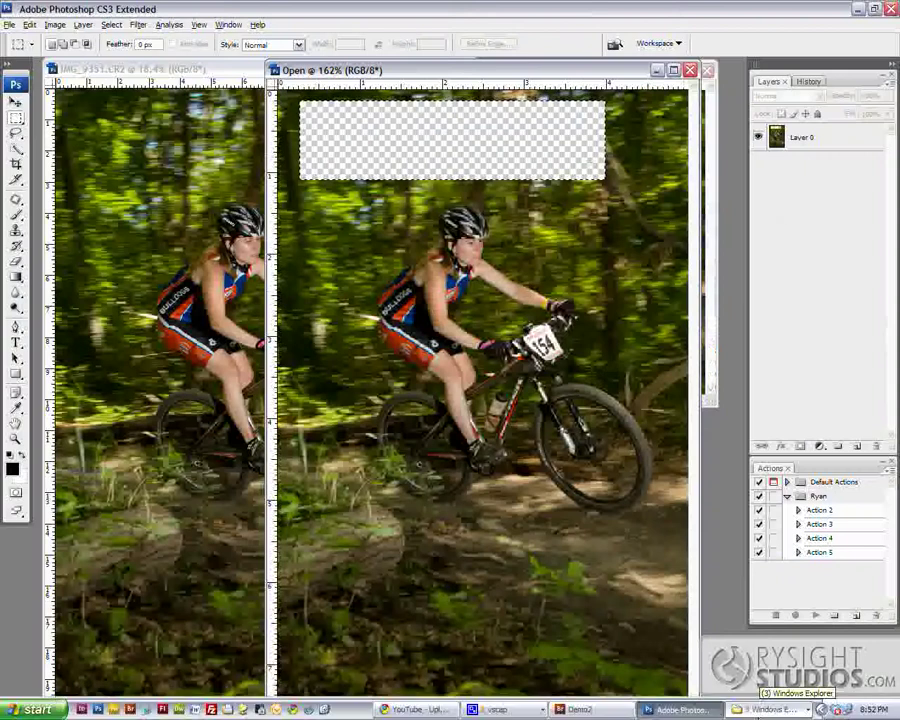
left_click(512, 709)
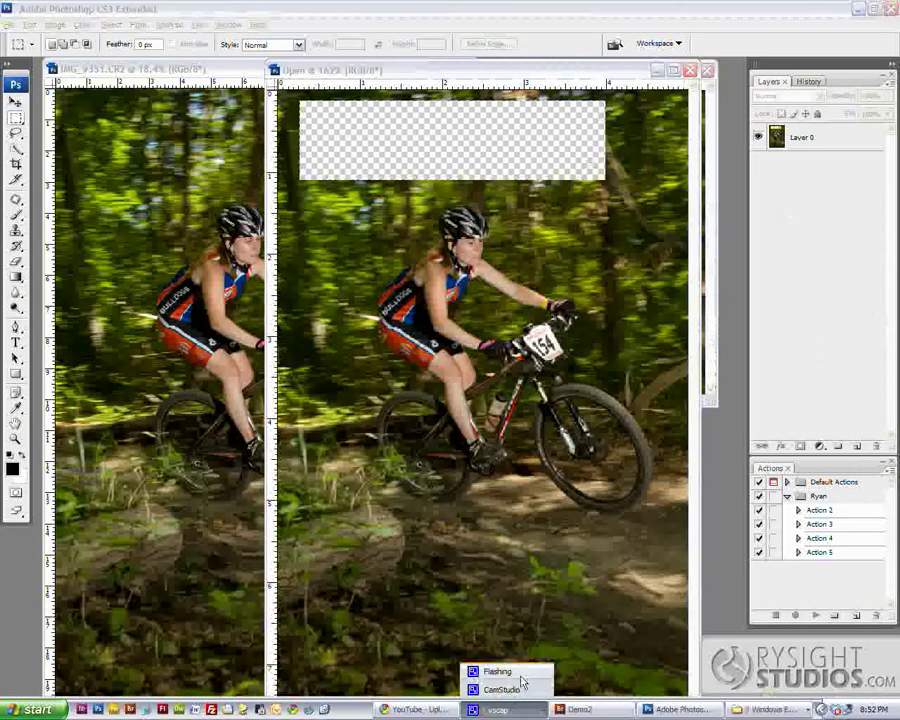
left_click(509, 672)
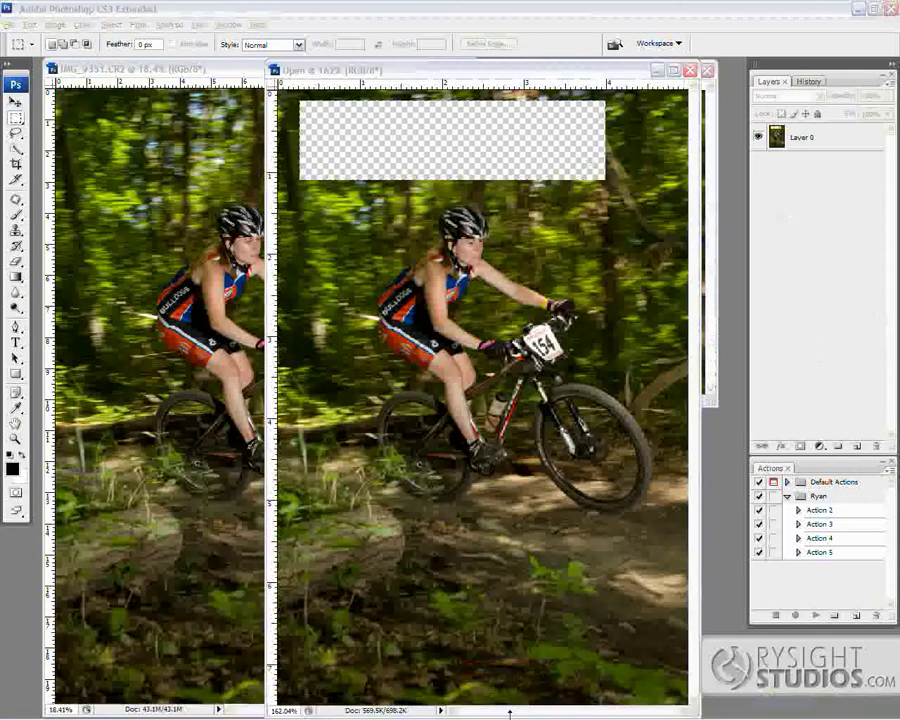
left_click(510, 709)
left_click(502, 686)
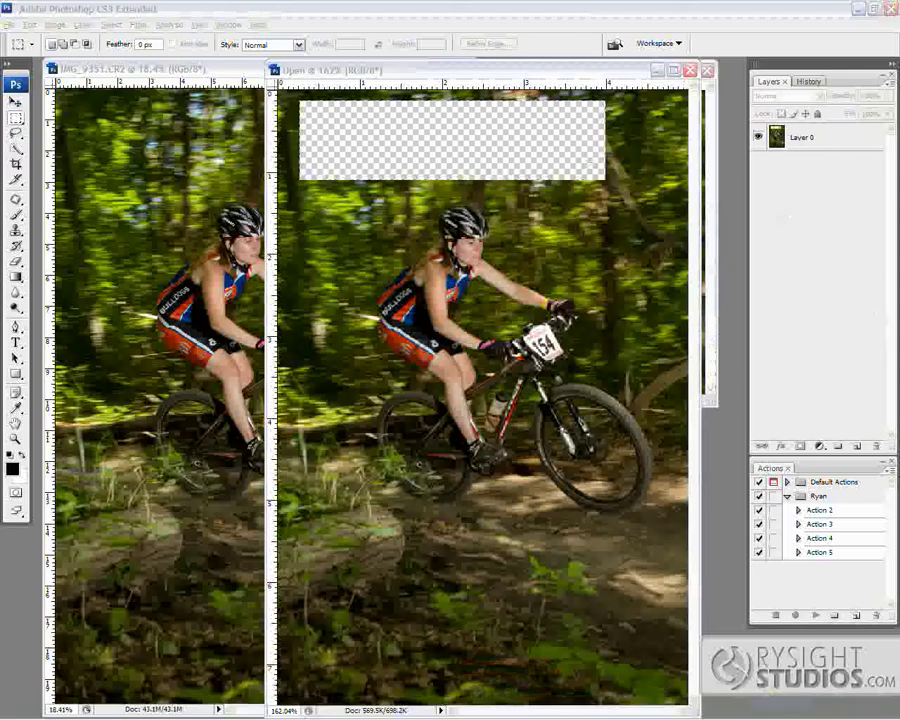